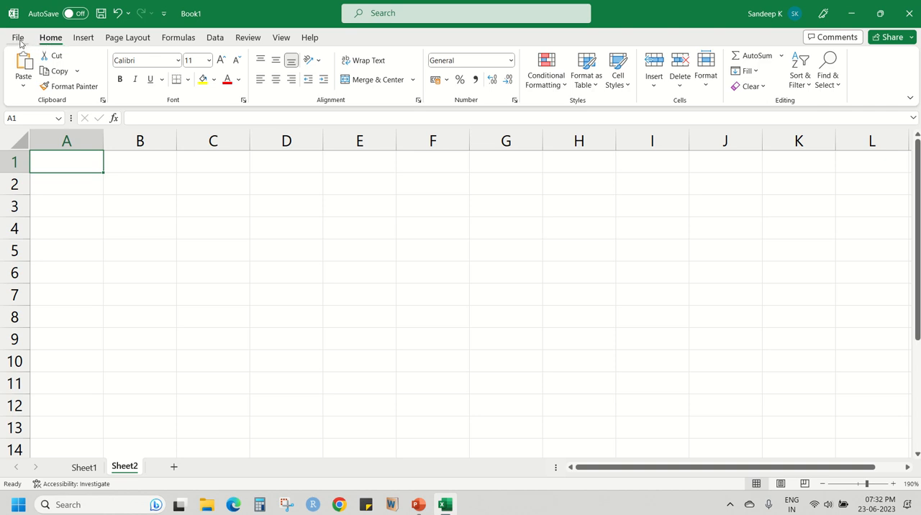
Review the recent, pinned and shared workbook lists on the File start page.
{"action": "left_click", "coordinate": [18, 38]}
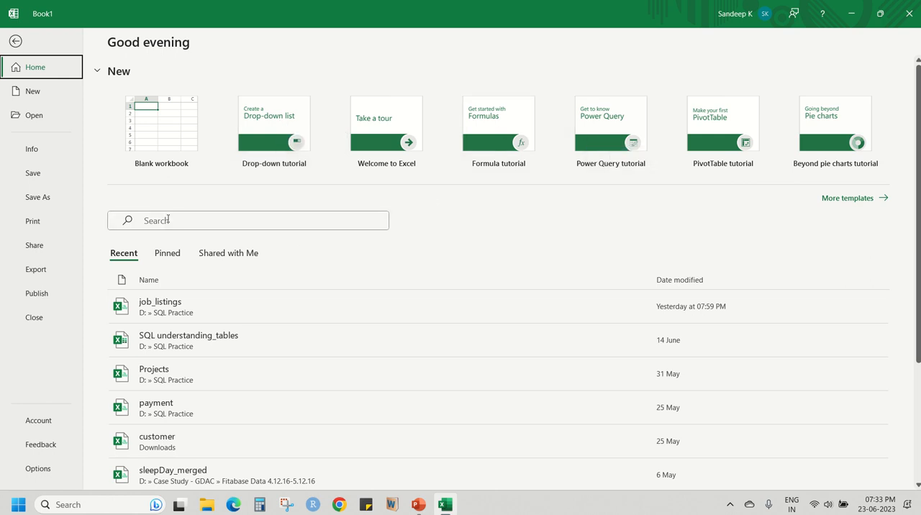
{"action": "left_click", "coordinate": [161, 254]}
{"action": "left_click", "coordinate": [216, 256]}
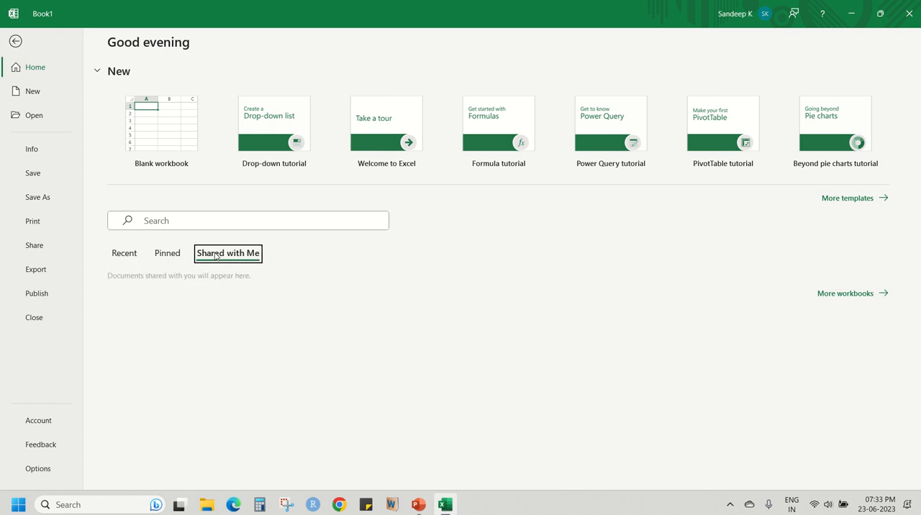
{"action": "left_click", "coordinate": [121, 254]}
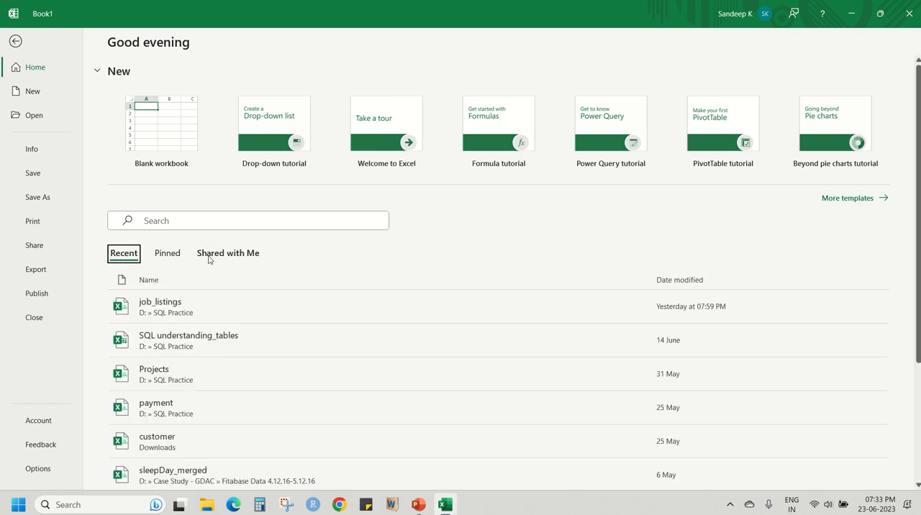
{"action": "scroll", "coordinate": [245, 338], "scroll_direction": "down", "scroll_amount": 2}
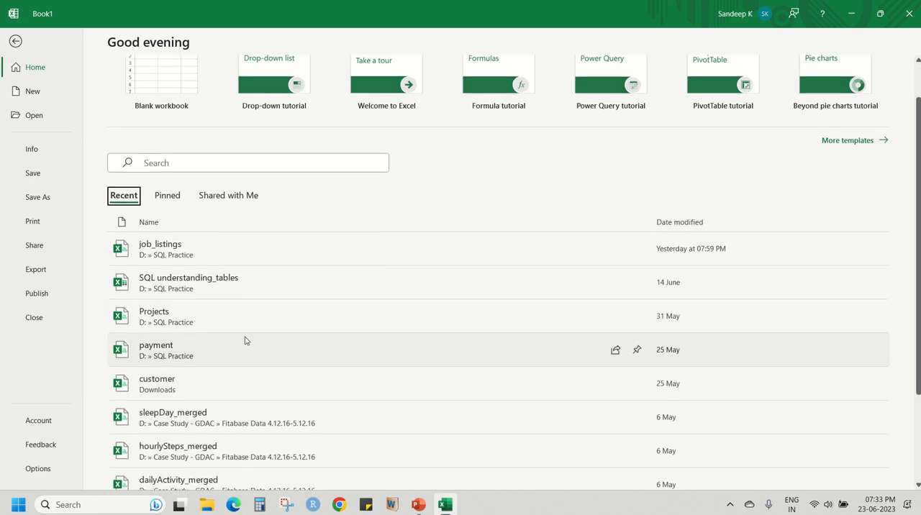
{"action": "scroll", "coordinate": [245, 340], "scroll_direction": "down", "scroll_amount": 2}
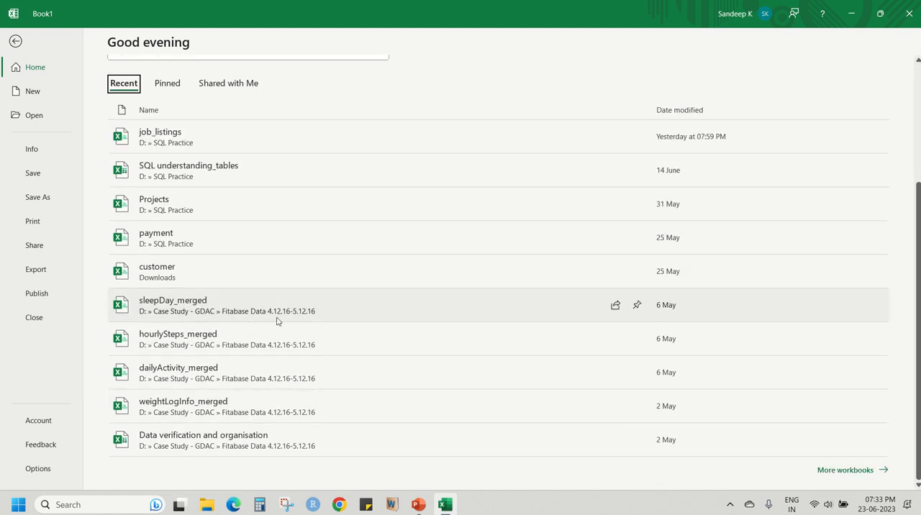
{"action": "scroll", "coordinate": [278, 321], "scroll_direction": "up", "scroll_amount": 4}
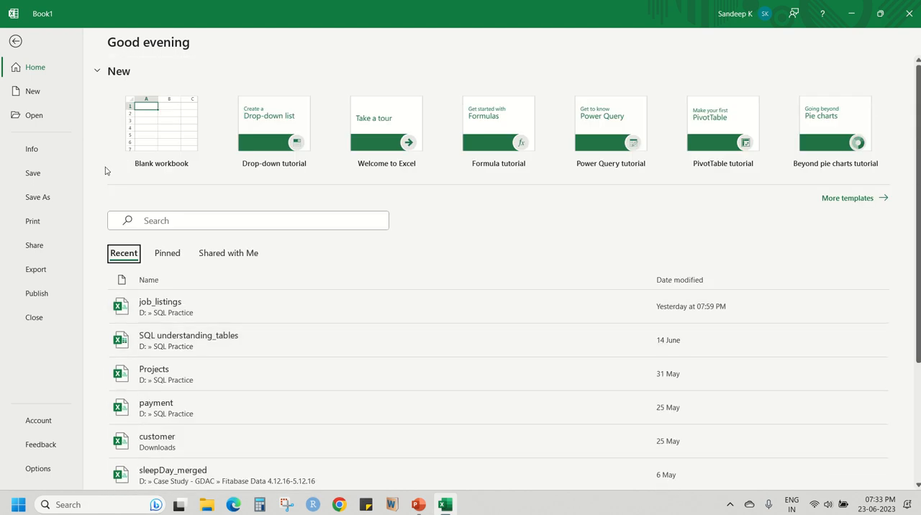
Look through the templates offered for creating a new workbook.
{"action": "left_click", "coordinate": [32, 92]}
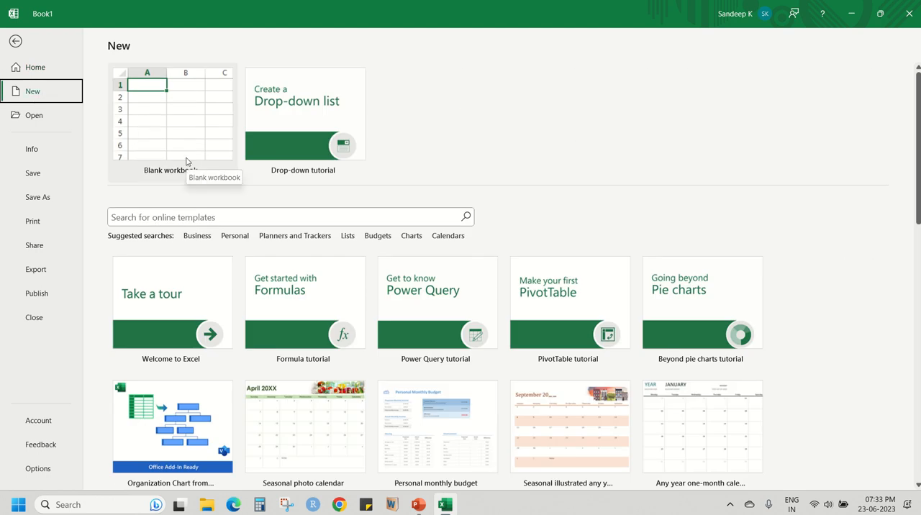
{"action": "scroll", "coordinate": [180, 314], "scroll_direction": "down", "scroll_amount": 3}
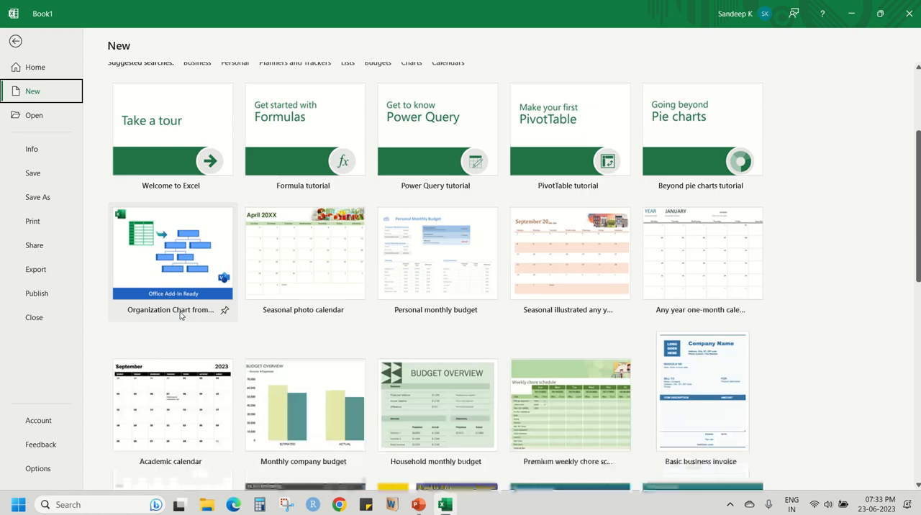
{"action": "scroll", "coordinate": [180, 314], "scroll_direction": "down", "scroll_amount": 10}
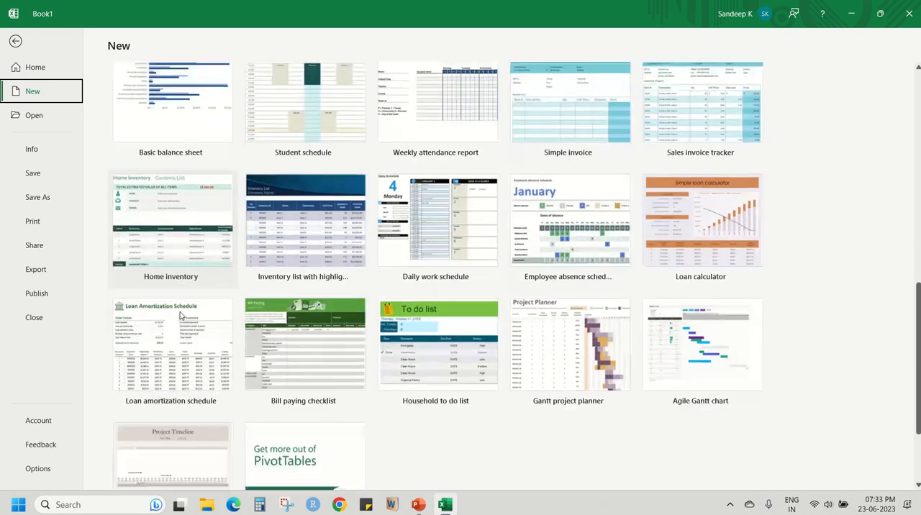
{"action": "scroll", "coordinate": [487, 415], "scroll_direction": "up", "scroll_amount": 10}
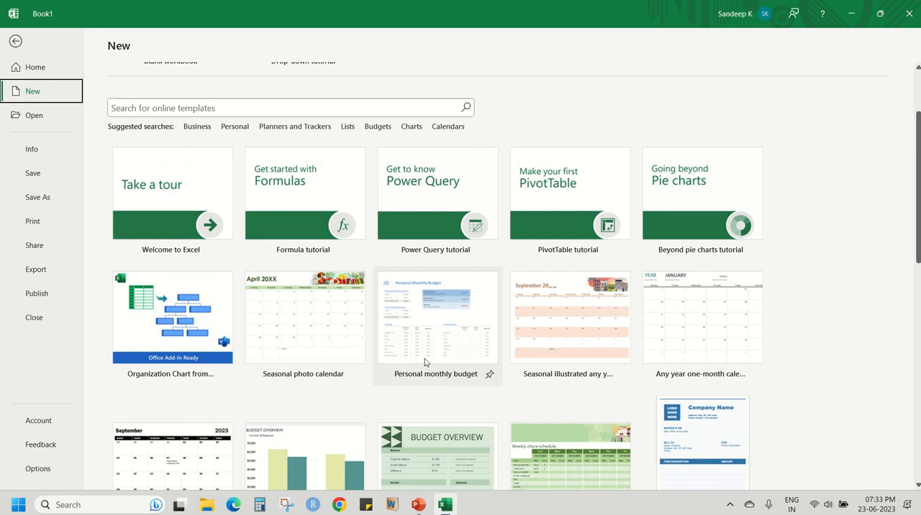
{"action": "scroll", "coordinate": [427, 368], "scroll_direction": "up", "scroll_amount": 2}
Examine the locations for opening a workbook, browse the folders for a file, and cancel without opening anything.
{"action": "left_click", "coordinate": [60, 119]}
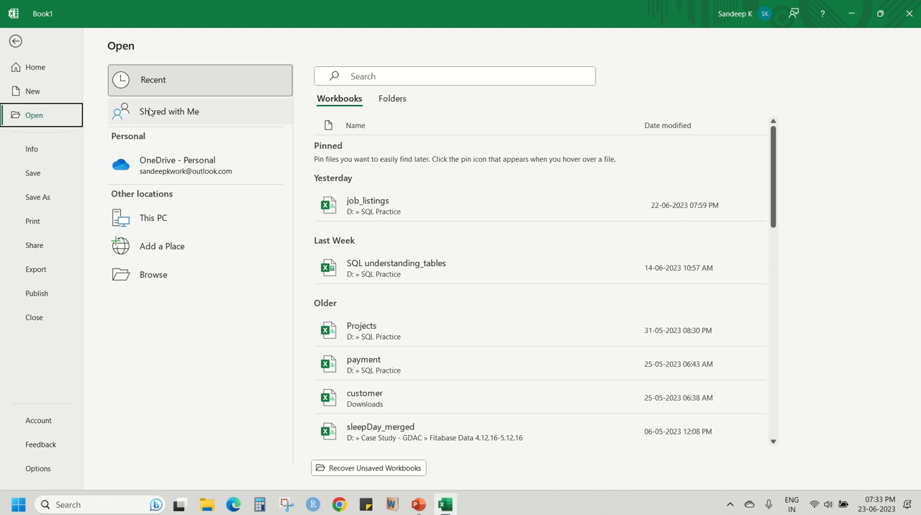
{"action": "left_click", "coordinate": [155, 277]}
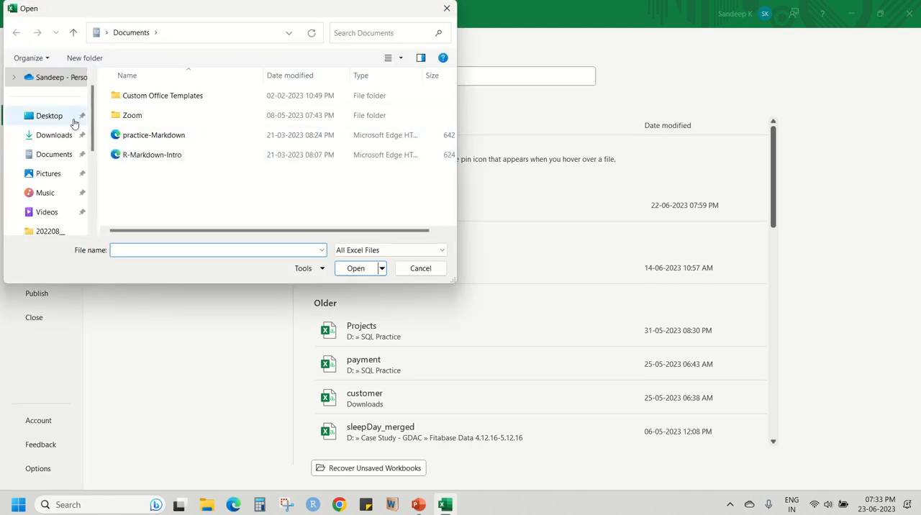
{"action": "scroll", "coordinate": [50, 144], "scroll_direction": "down", "scroll_amount": 3}
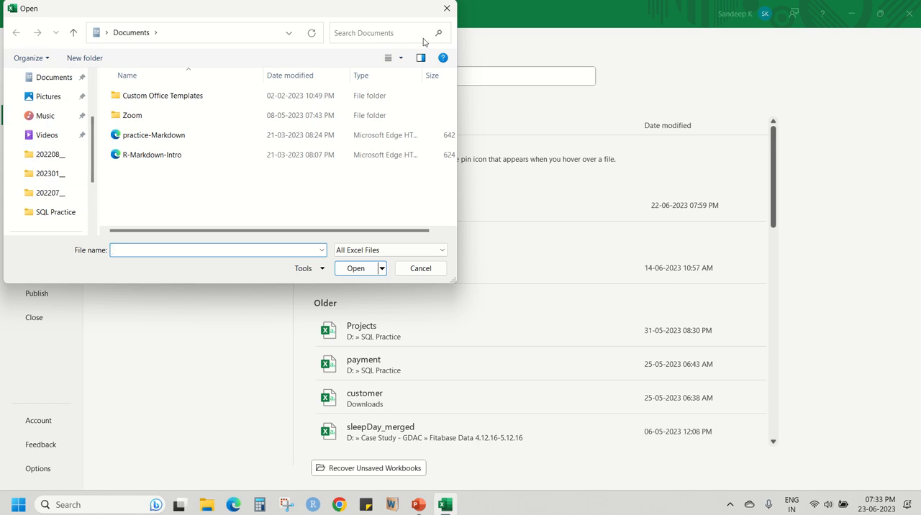
{"action": "left_click", "coordinate": [446, 8]}
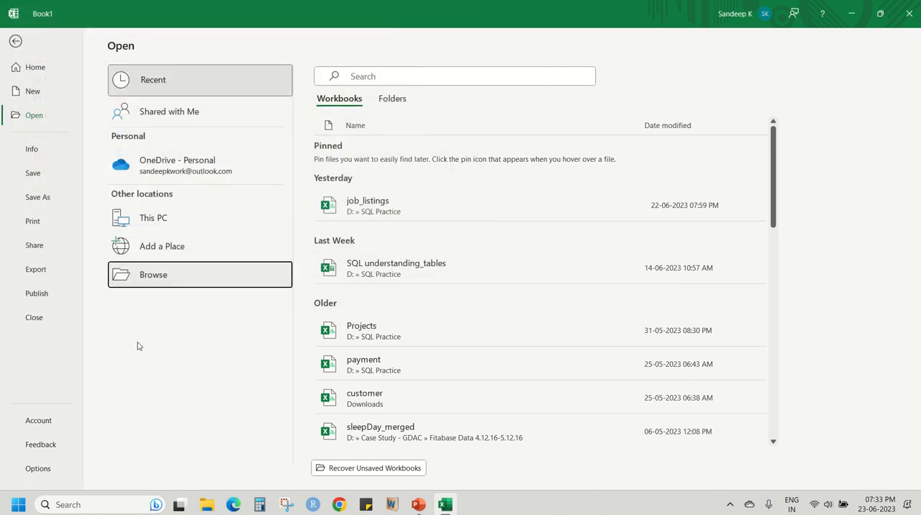
Examine the Protect Workbook and Check for Issues options in the workbook's Info.
{"action": "left_click", "coordinate": [44, 152]}
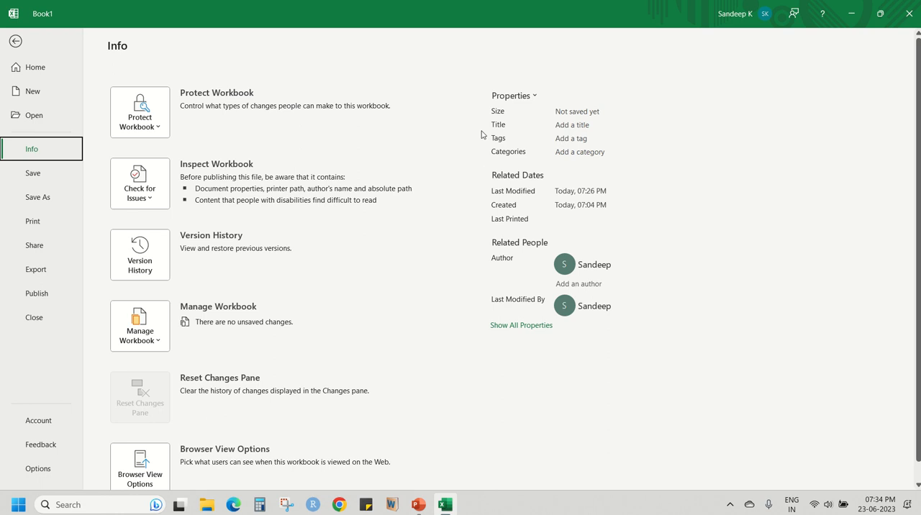
{"action": "left_click", "coordinate": [130, 115]}
{"action": "left_click", "coordinate": [143, 115]}
{"action": "left_click", "coordinate": [147, 195]}
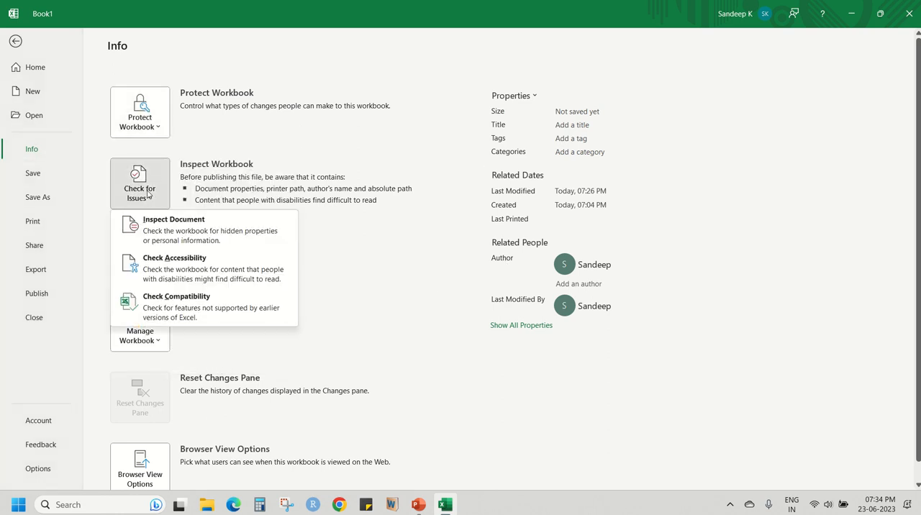
{"action": "left_click", "coordinate": [148, 194]}
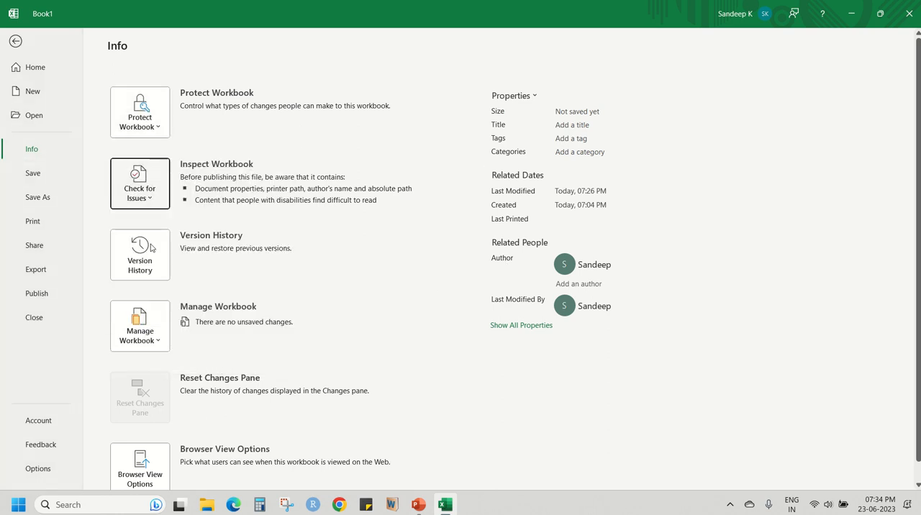
Examine the Manage Workbook options and the remaining Info entries, including version history, browser view and properties.
{"action": "scroll", "coordinate": [150, 324], "scroll_direction": "down", "scroll_amount": 1}
{"action": "left_click", "coordinate": [153, 314]}
{"action": "left_click", "coordinate": [152, 314]}
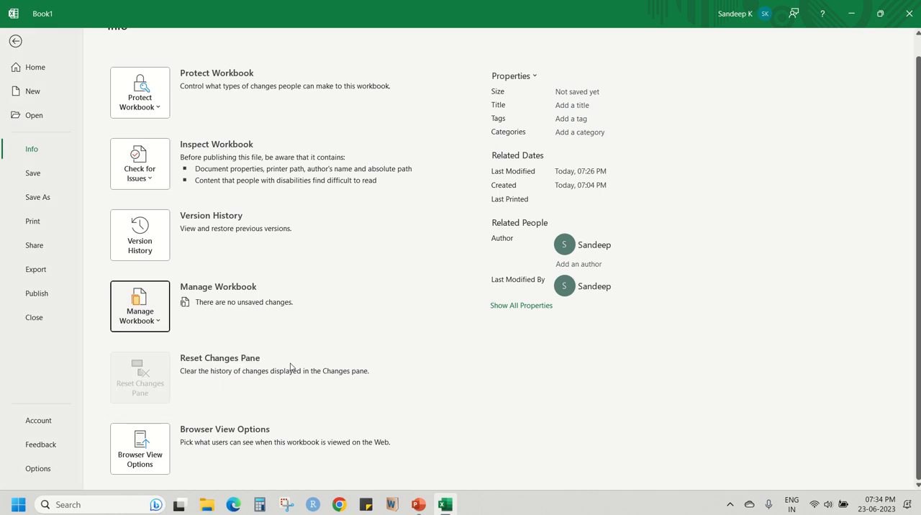
{"action": "scroll", "coordinate": [291, 370], "scroll_direction": "up", "scroll_amount": 1}
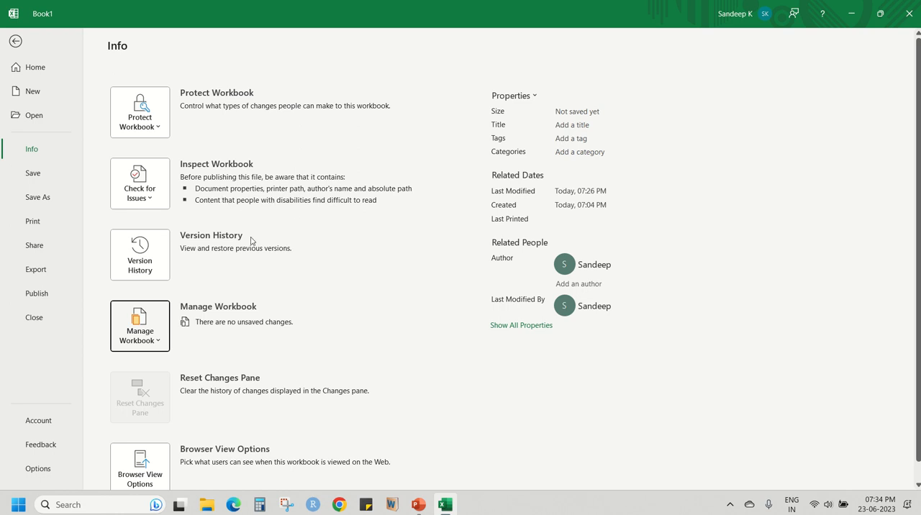
{"action": "scroll", "coordinate": [254, 232], "scroll_direction": "down", "scroll_amount": 1}
{"action": "scroll", "coordinate": [254, 321], "scroll_direction": "up", "scroll_amount": 1}
{"action": "scroll", "coordinate": [229, 328], "scroll_direction": "down", "scroll_amount": 1}
{"action": "scroll", "coordinate": [230, 328], "scroll_direction": "up", "scroll_amount": 1}
View the save locations for the unsaved workbook and its print settings.
{"action": "left_click", "coordinate": [41, 176]}
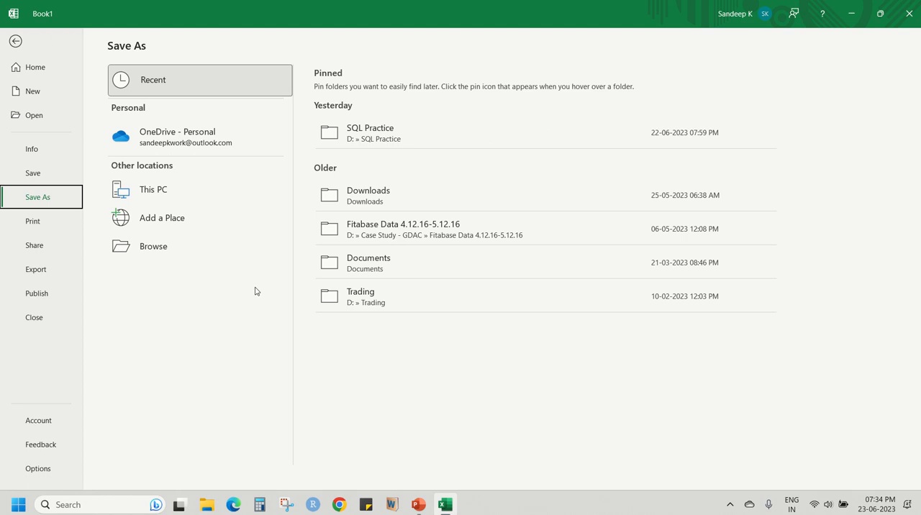
{"action": "left_click", "coordinate": [43, 230]}
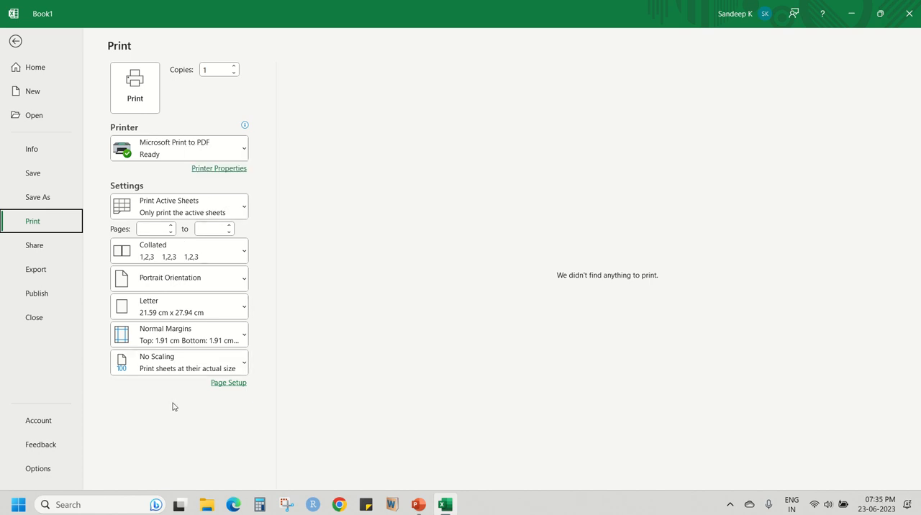
Examine the options for sharing the workbook through OneDrive or as an attached copy, without sharing it.
{"action": "left_click", "coordinate": [43, 246]}
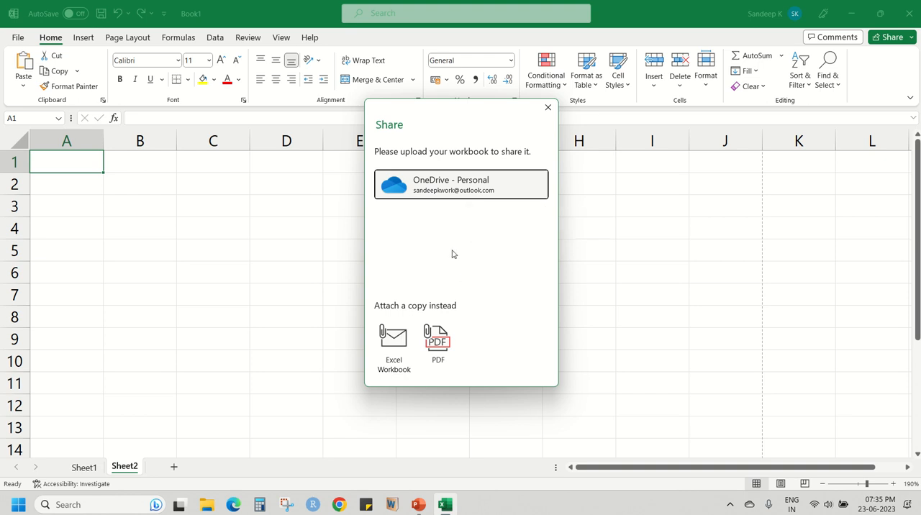
{"action": "left_click", "coordinate": [546, 109]}
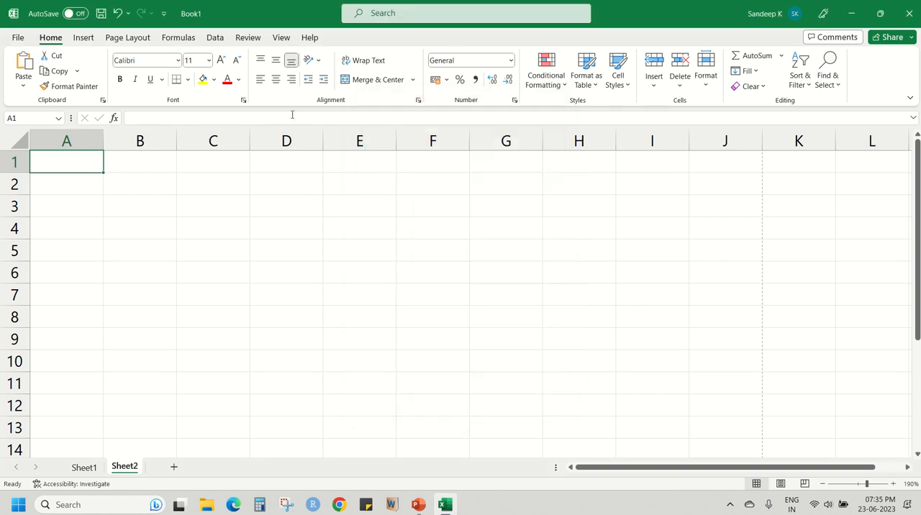
{"action": "left_click", "coordinate": [20, 38]}
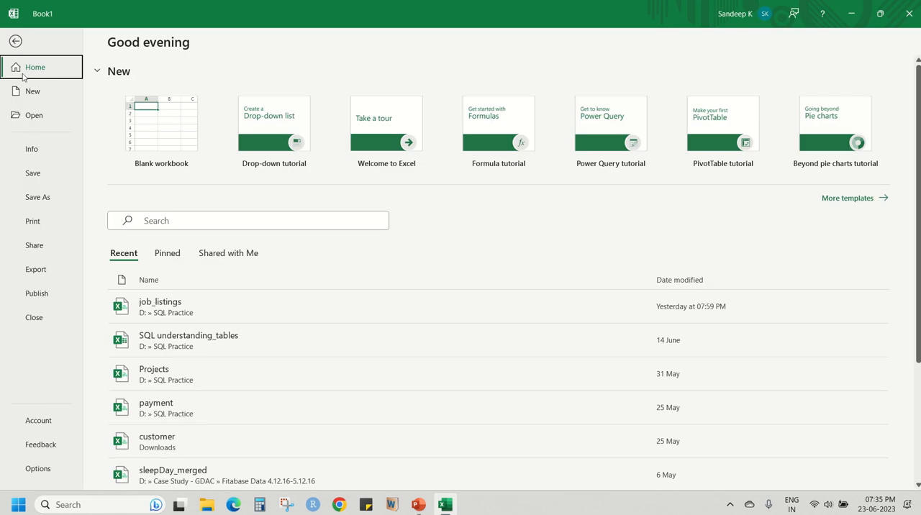
{"action": "left_click", "coordinate": [33, 246]}
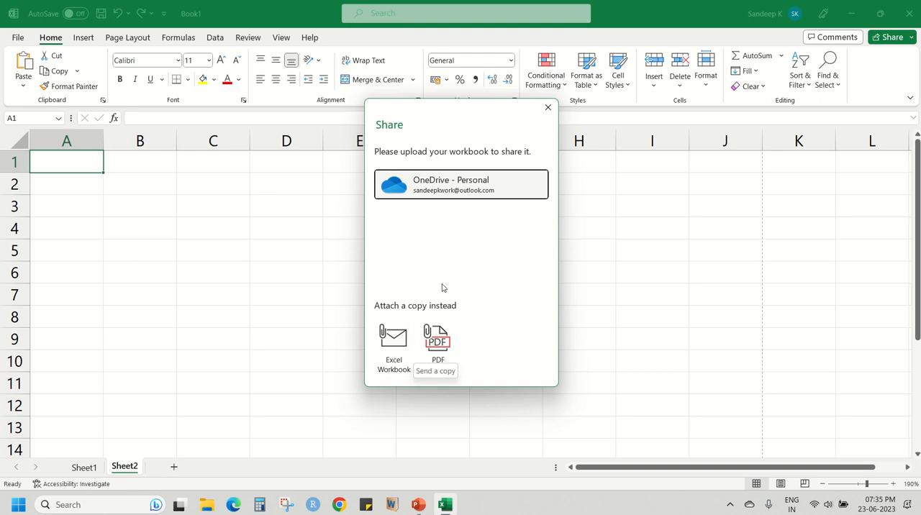
{"action": "left_click", "coordinate": [547, 107]}
View the workbook's Export options and the Publish to Power BI options.
{"action": "left_click", "coordinate": [17, 37]}
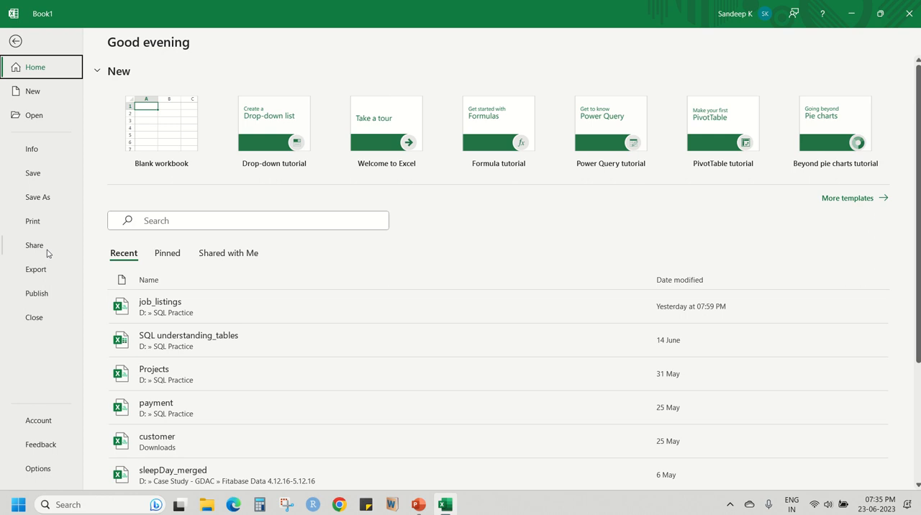
{"action": "left_click", "coordinate": [41, 271]}
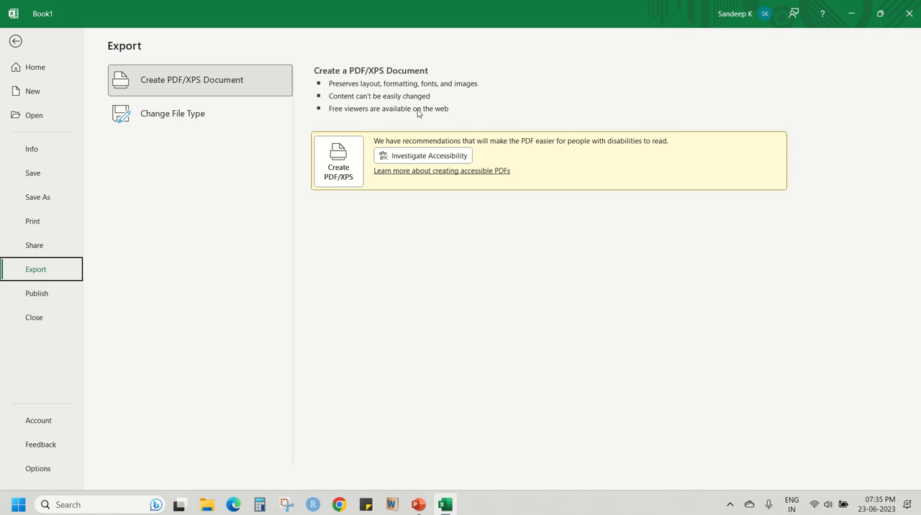
{"action": "left_click", "coordinate": [41, 298]}
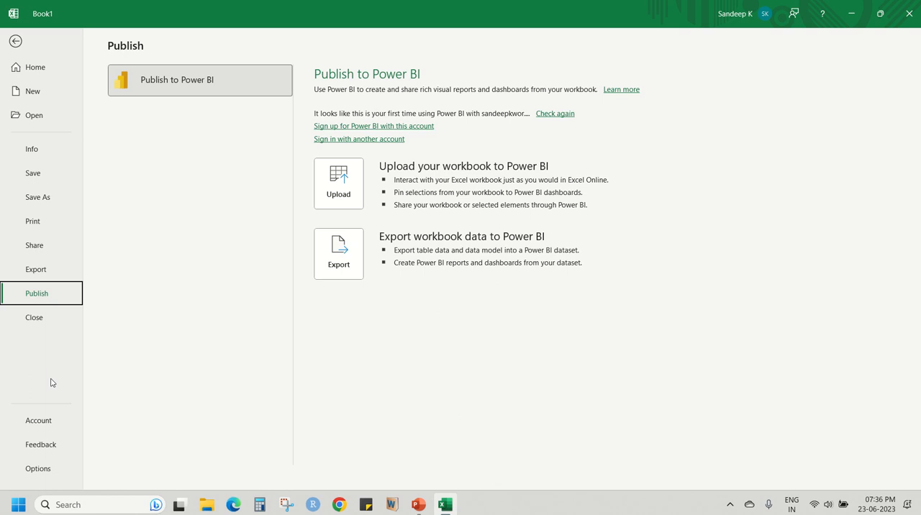
View the account and product information and run an Office update check.
{"action": "left_click", "coordinate": [36, 425]}
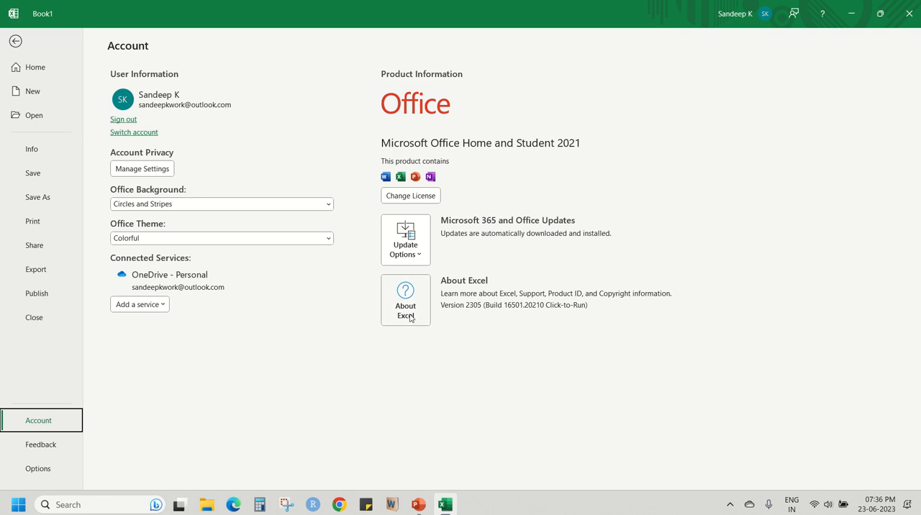
{"action": "left_click", "coordinate": [414, 253]}
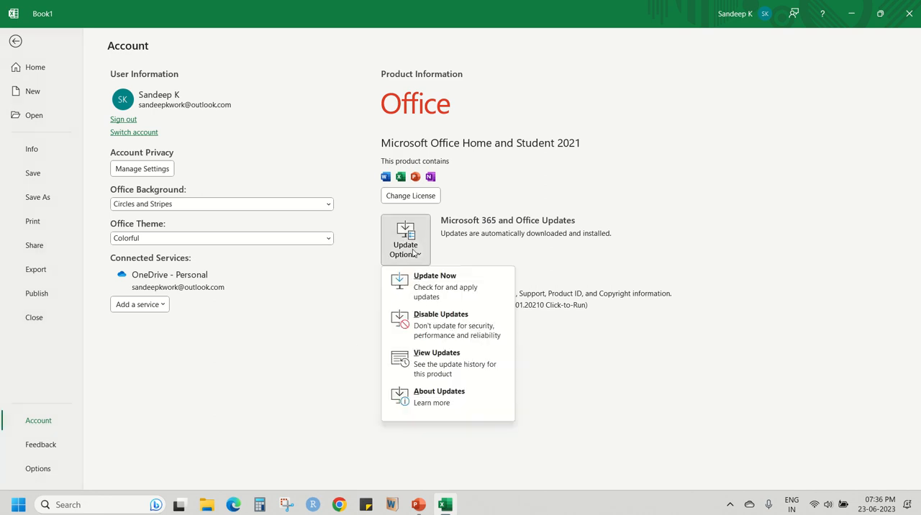
{"action": "left_click", "coordinate": [422, 286]}
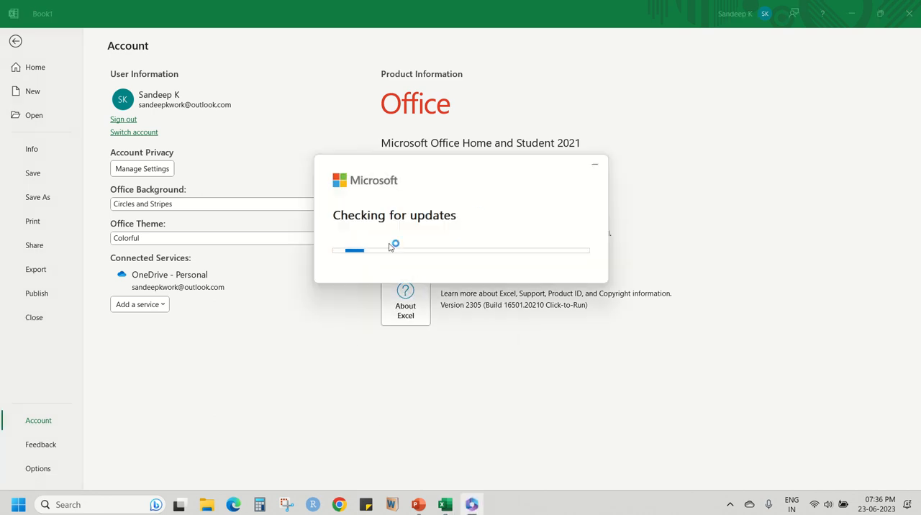
{"action": "left_click", "coordinate": [565, 309]}
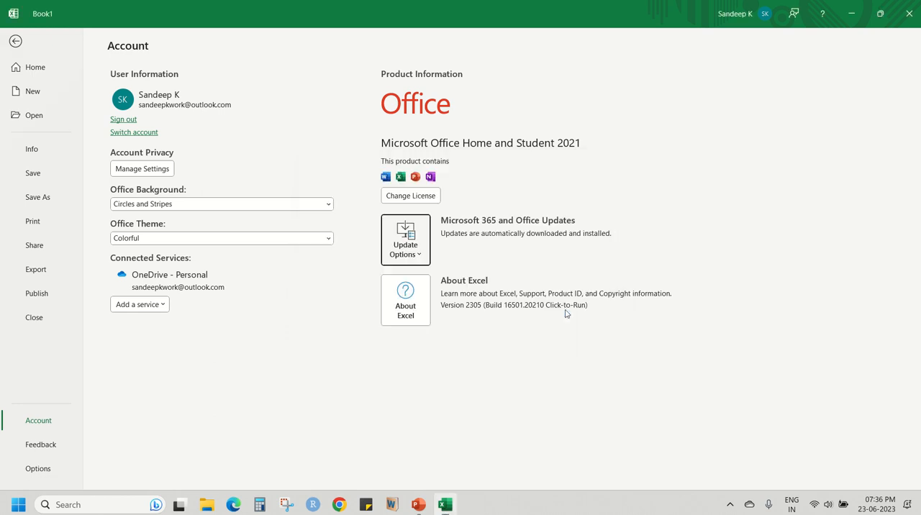
View the Feedback choices and the General Excel Options, leaving the settings unchanged.
{"action": "left_click", "coordinate": [50, 450]}
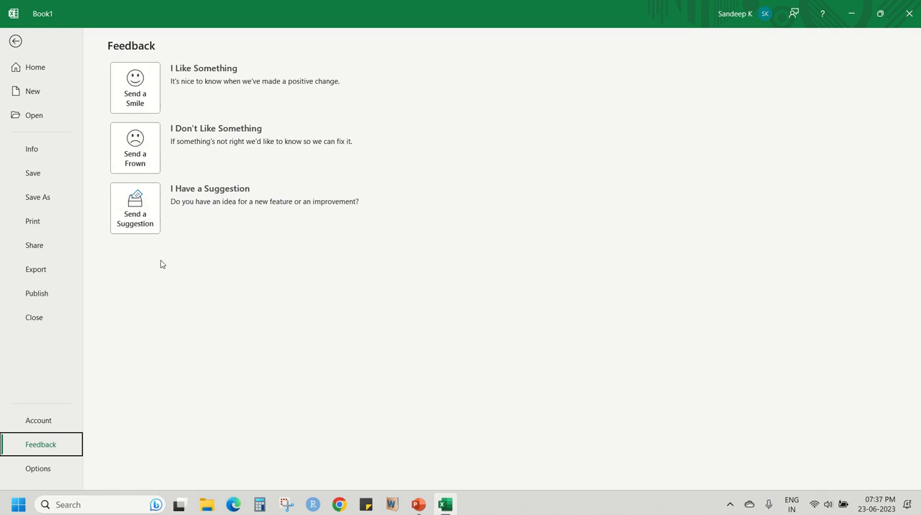
{"action": "left_click", "coordinate": [39, 469]}
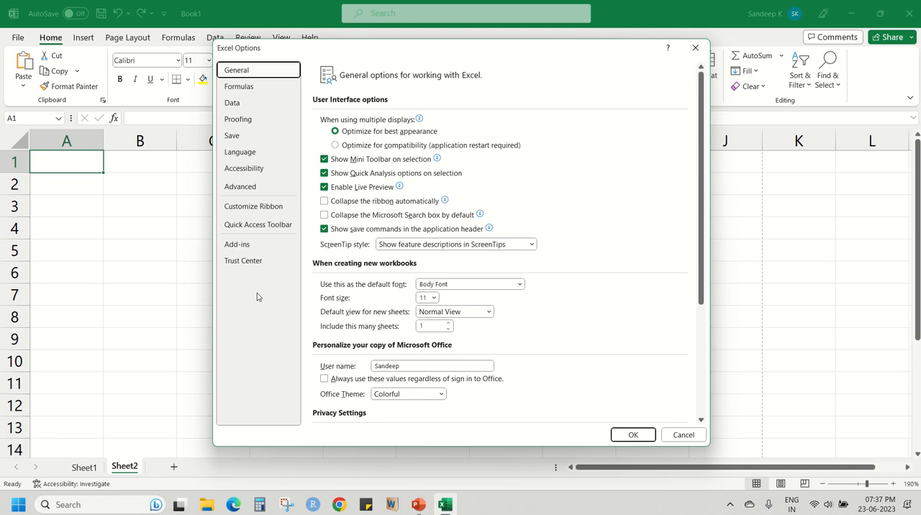
{"action": "left_click", "coordinate": [695, 47]}
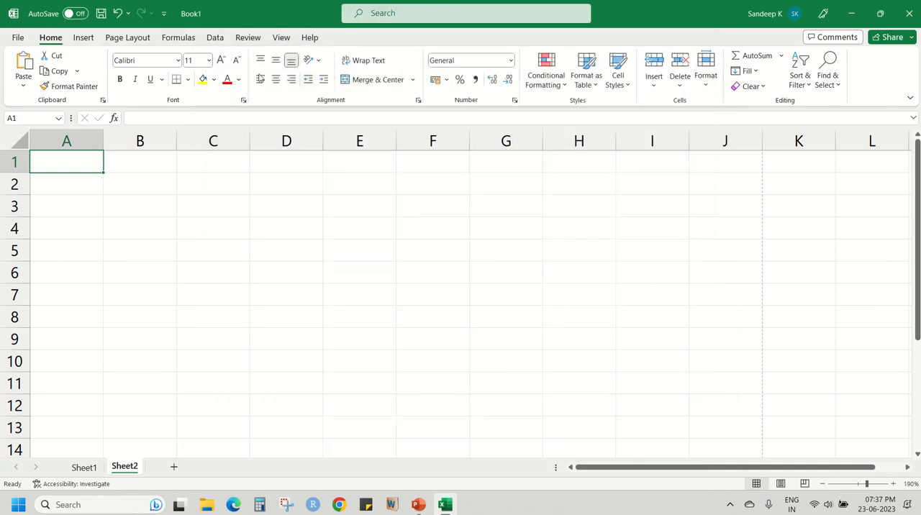
Take a last look at the File start page, return to the workbook and switch to Sheet1.
{"action": "left_click", "coordinate": [19, 38]}
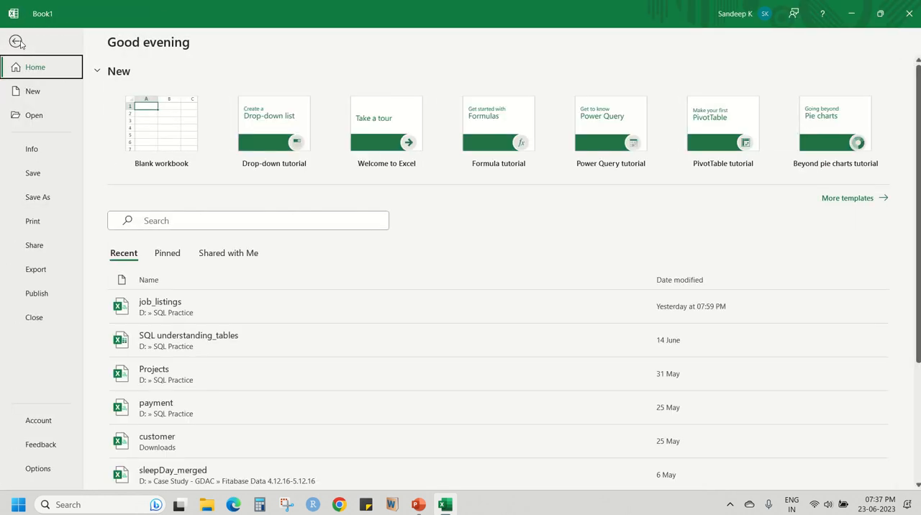
{"action": "left_click", "coordinate": [17, 42]}
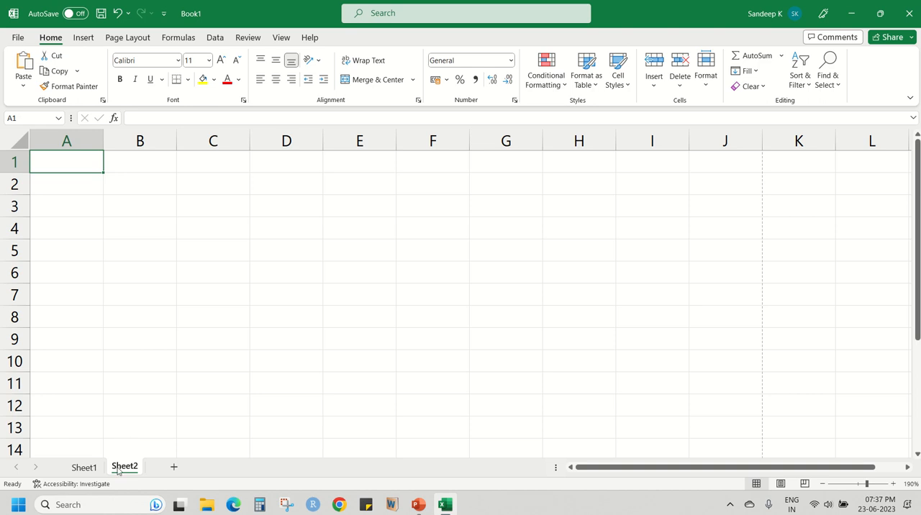
{"action": "left_click", "coordinate": [86, 468]}
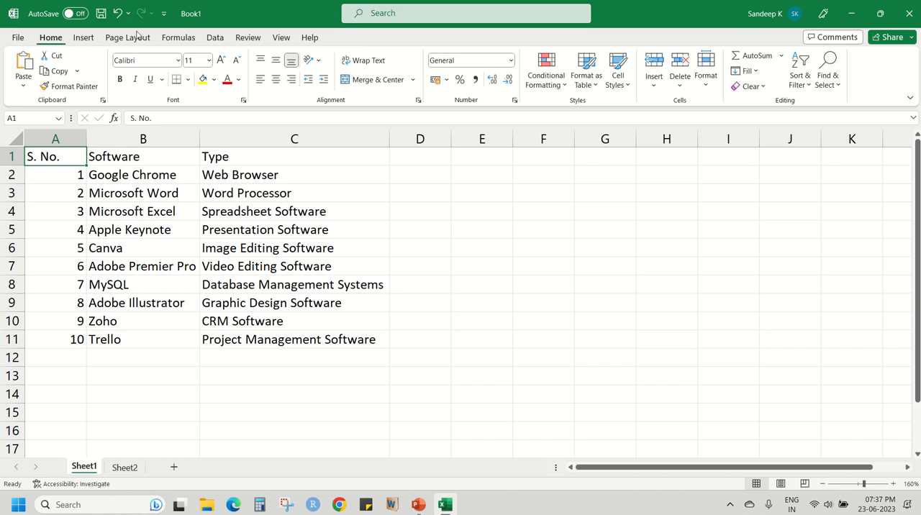
Look over the Insert, Page Layout, Formulas and Review command sets, and return to the Home commands.
{"action": "left_click", "coordinate": [81, 38]}
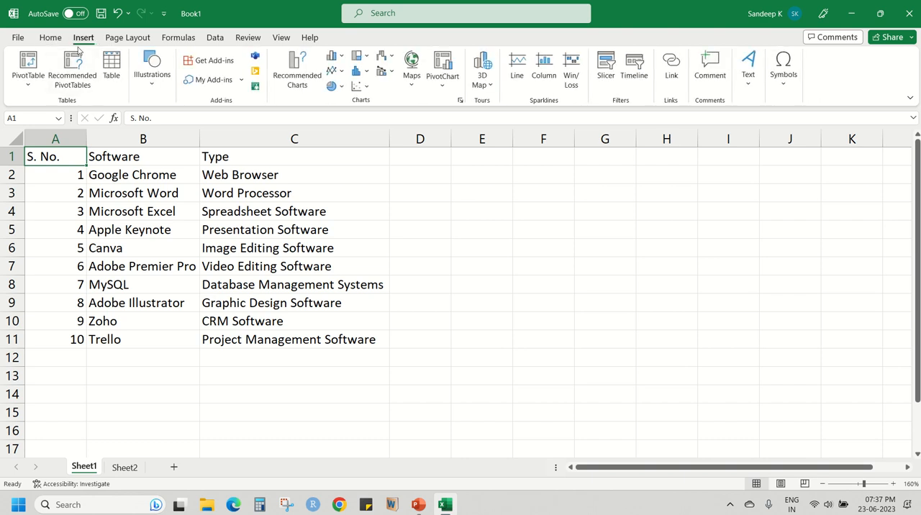
{"action": "left_click", "coordinate": [128, 37]}
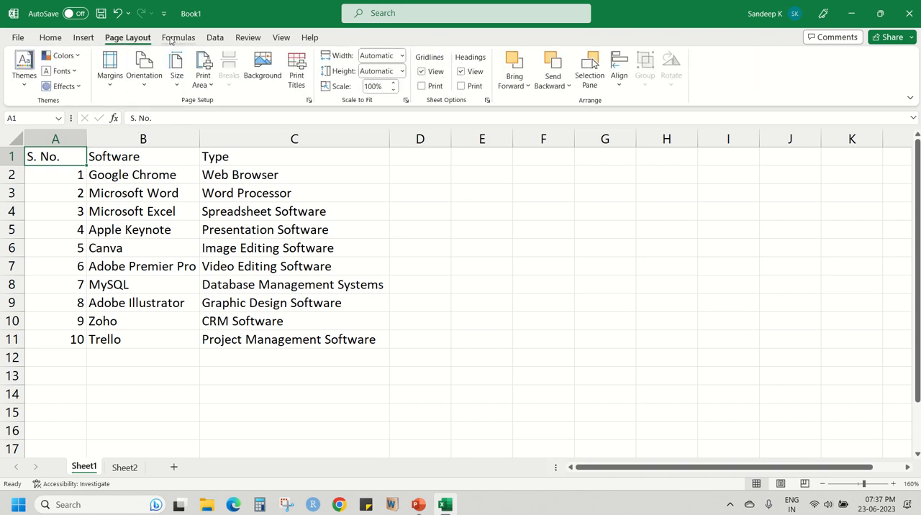
{"action": "left_click", "coordinate": [178, 37]}
{"action": "scroll", "coordinate": [216, 43], "scroll_direction": "down", "scroll_amount": 3}
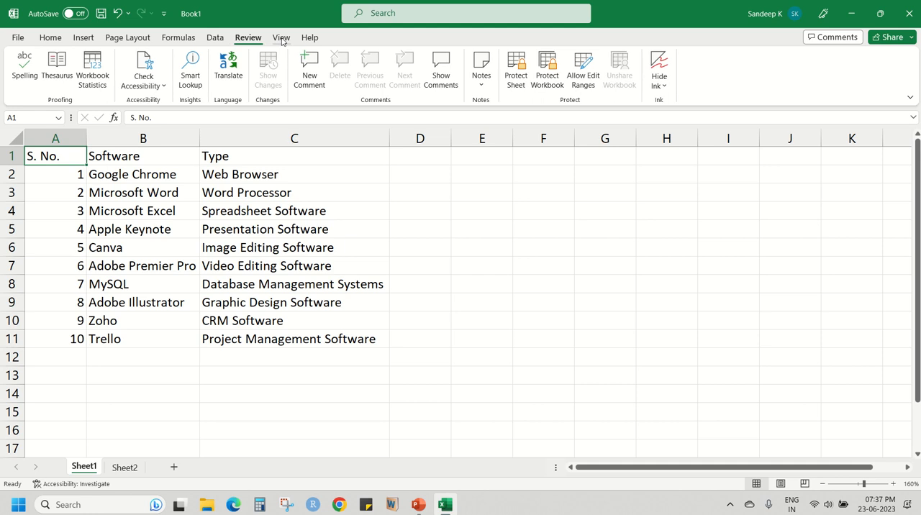
{"action": "left_click", "coordinate": [50, 38]}
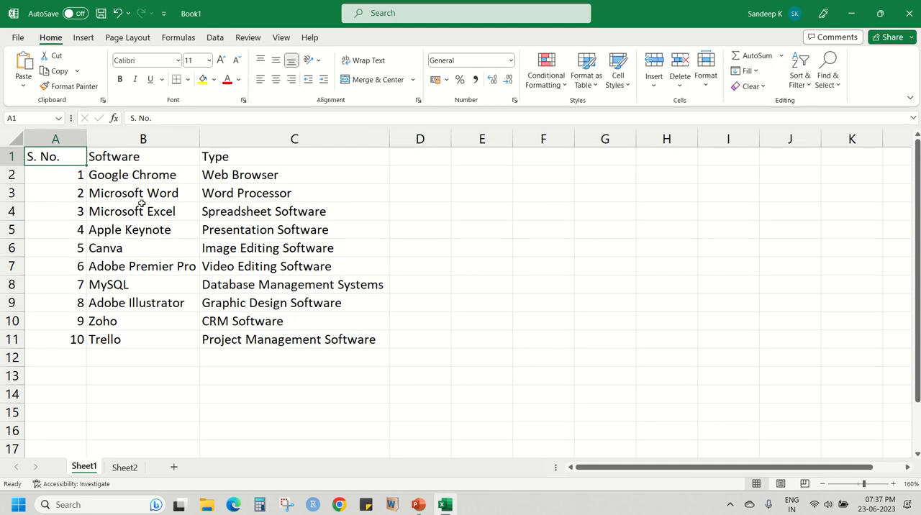
{"action": "left_click", "coordinate": [69, 181]}
{"action": "left_click", "coordinate": [148, 175]}
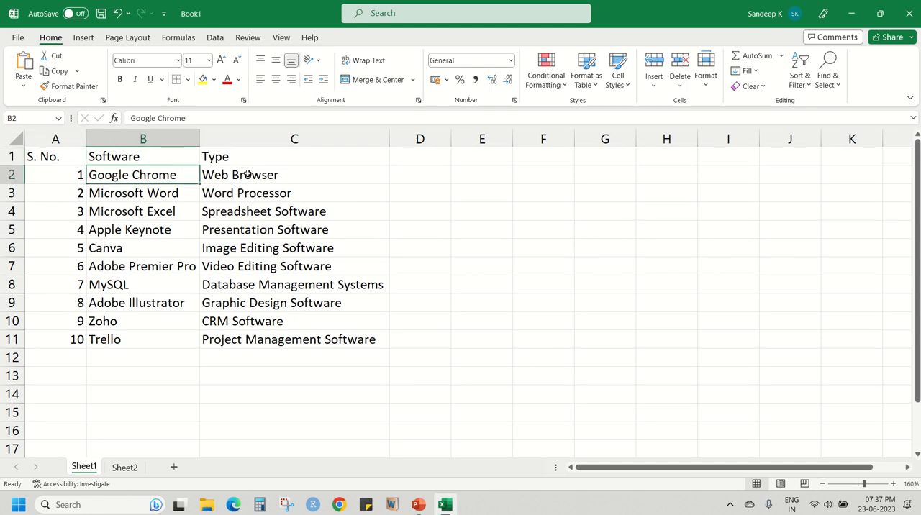
{"action": "left_click", "coordinate": [240, 174]}
{"action": "left_click", "coordinate": [418, 194]}
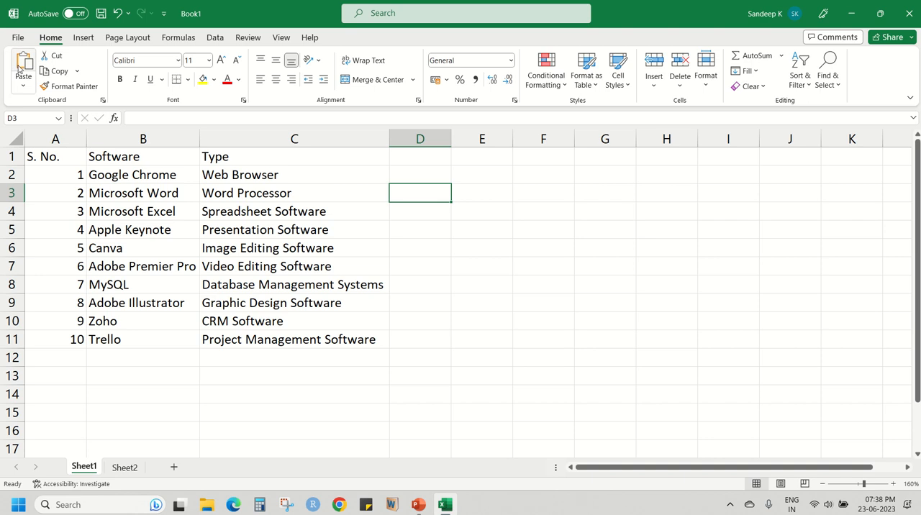
{"action": "left_click", "coordinate": [257, 207]}
{"action": "left_click", "coordinate": [157, 176]}
{"action": "left_click", "coordinate": [80, 174]}
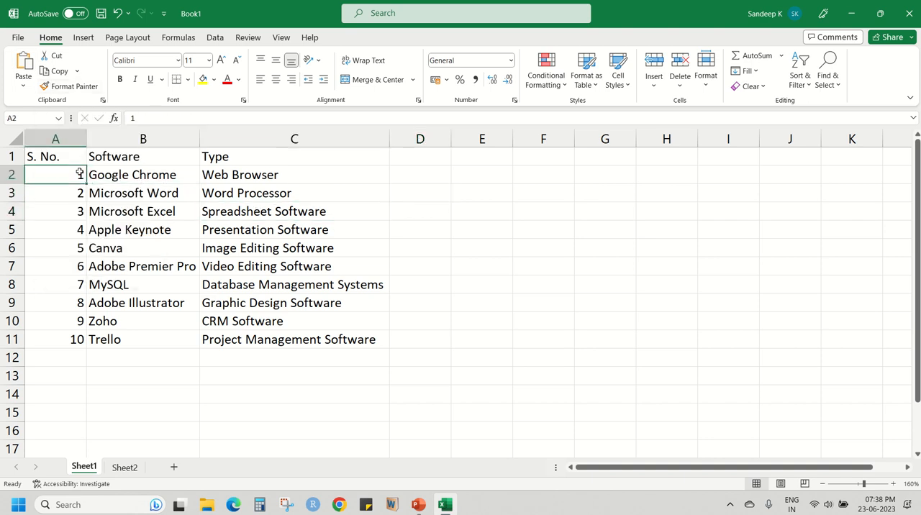
{"action": "left_click", "coordinate": [256, 178]}
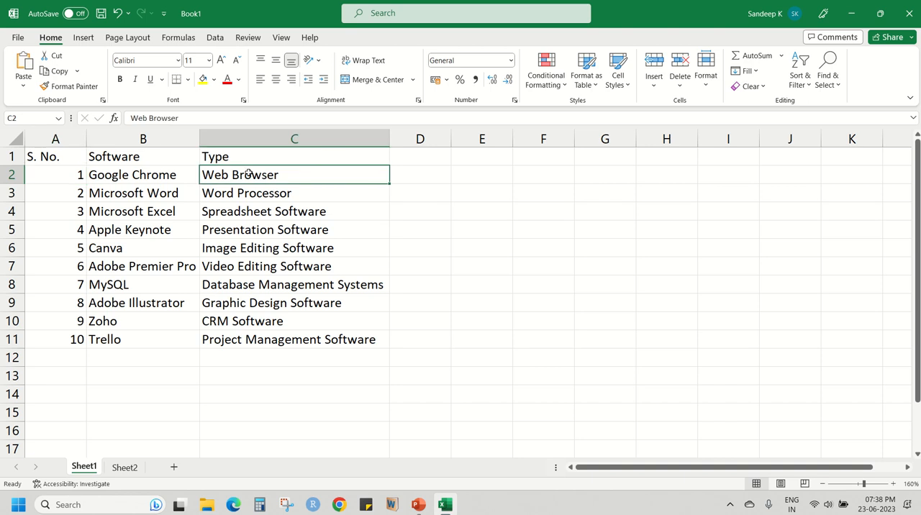
{"action": "left_click", "coordinate": [249, 228]}
Move the Web Browser entry from cell C2 to cell E2 with Cut and Paste.
{"action": "left_click", "coordinate": [241, 174]}
{"action": "left_click_drag", "start_coordinate": [36, 116], "coordinate": [3, 120]}
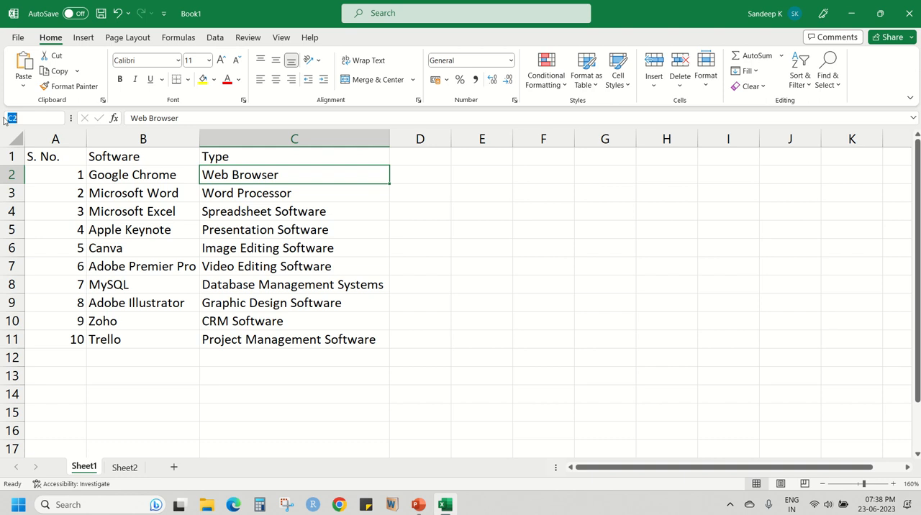
{"action": "left_click", "coordinate": [281, 159]}
{"action": "left_click", "coordinate": [283, 175]}
{"action": "left_click", "coordinate": [57, 56]}
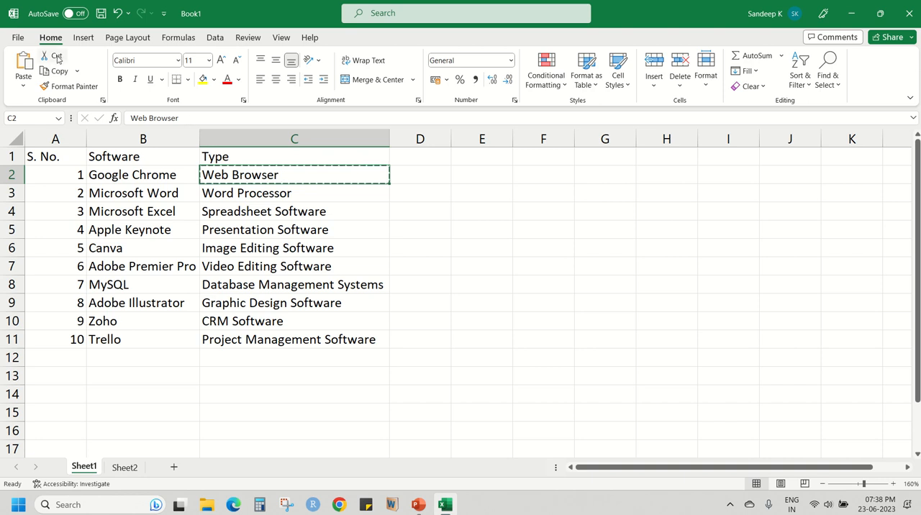
{"action": "left_click", "coordinate": [499, 174]}
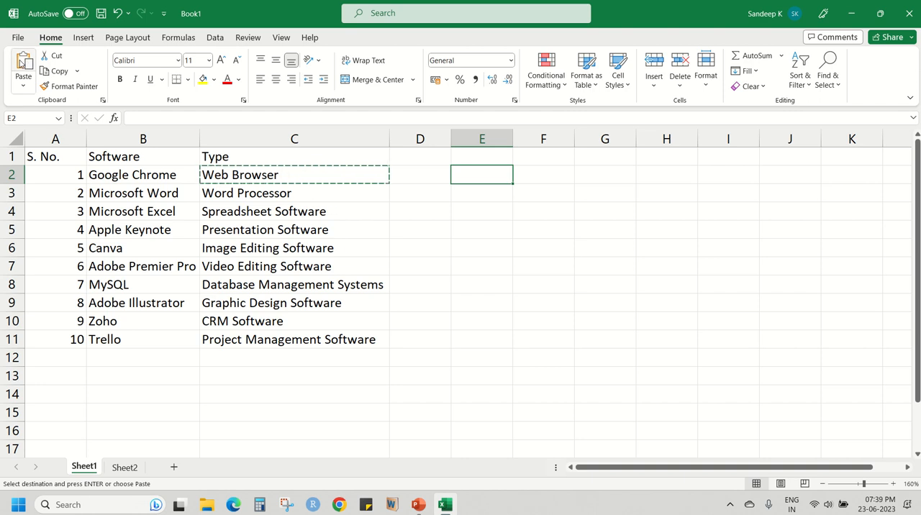
{"action": "left_click", "coordinate": [22, 63]}
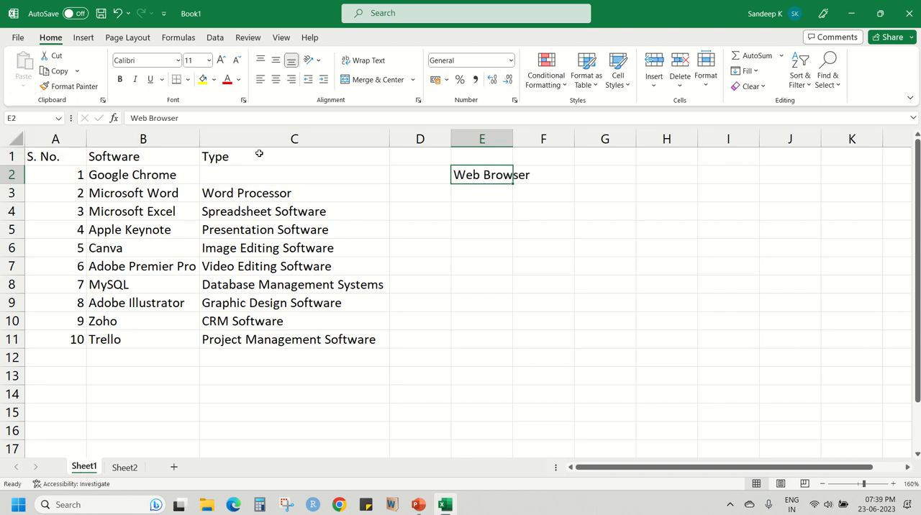
Compare cells C2 and E2, and undo the move of the Web Browser entry.
{"action": "left_click", "coordinate": [250, 176]}
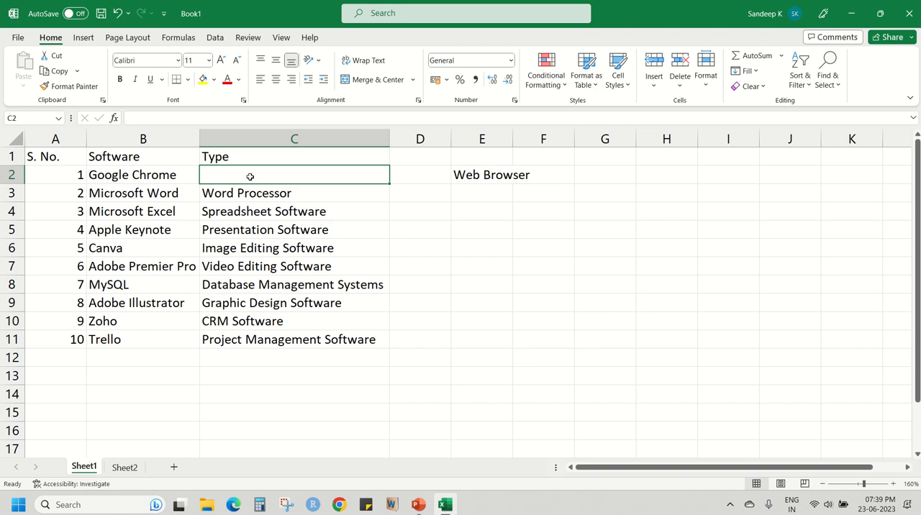
{"action": "left_click", "coordinate": [477, 176]}
{"action": "left_click", "coordinate": [301, 178]}
{"action": "key", "text": "ctrl+z"}
{"action": "left_click", "coordinate": [363, 196]}
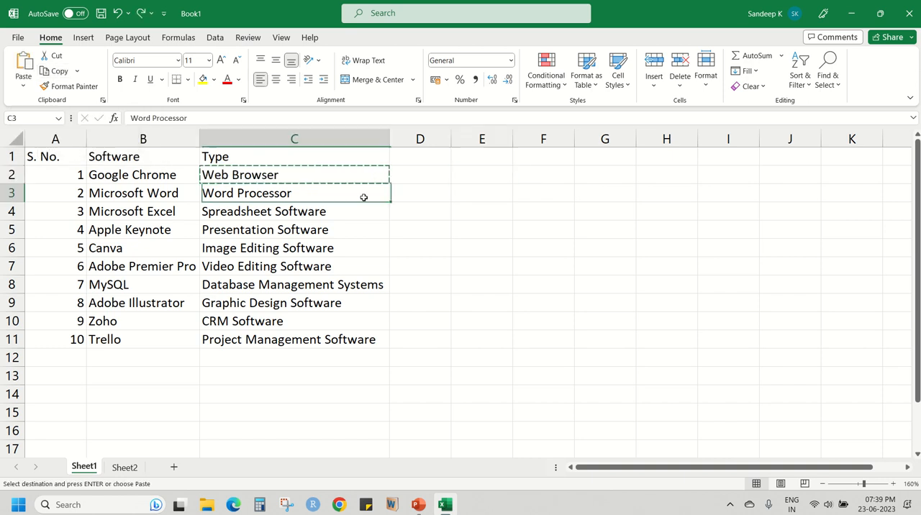
Cut the Web Browser entry from C2, paste it into D2, and undo the move.
{"action": "left_click", "coordinate": [341, 178]}
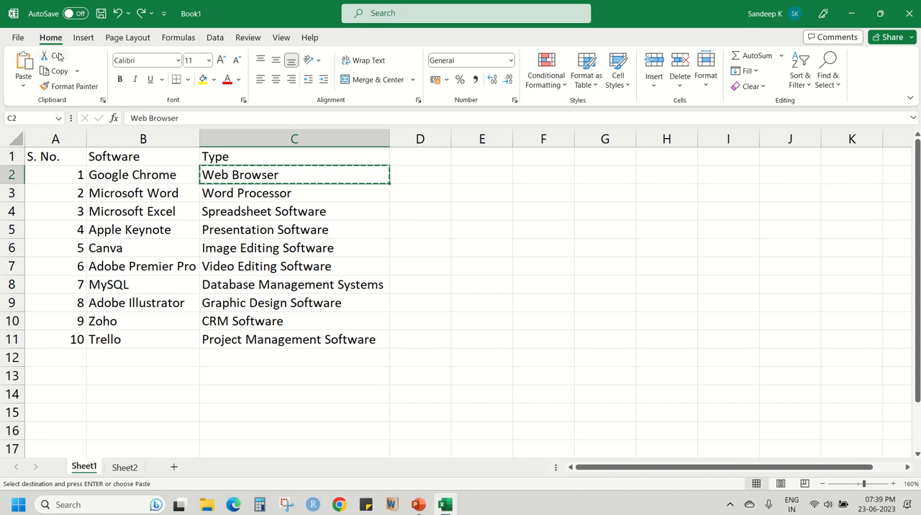
{"action": "left_click", "coordinate": [431, 175]}
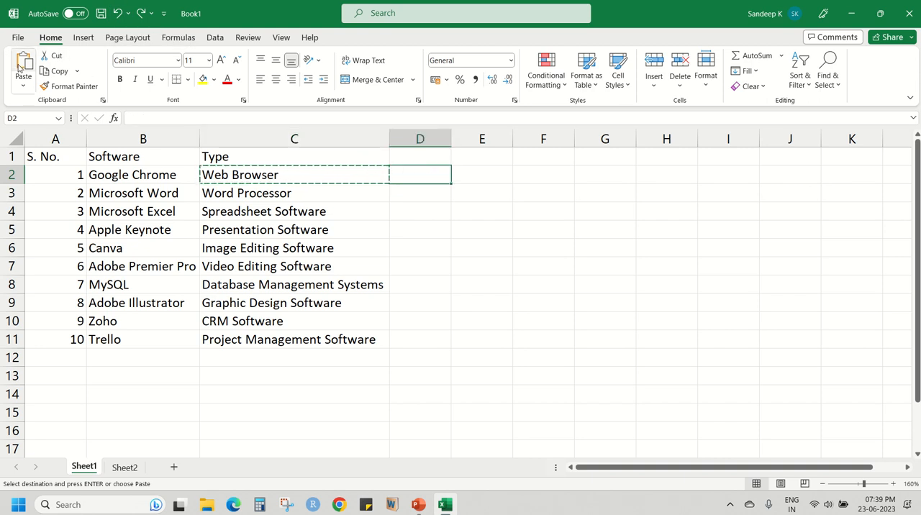
{"action": "key", "text": "ctrl+v"}
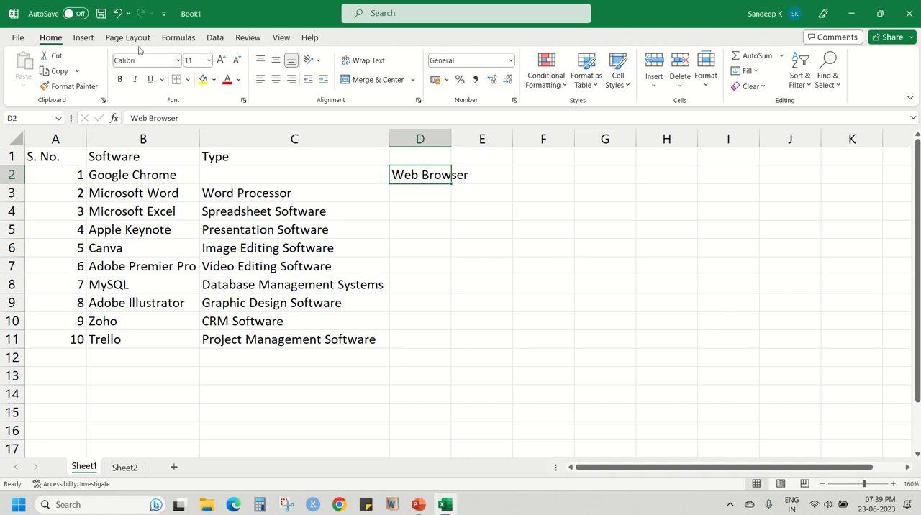
{"action": "left_click", "coordinate": [116, 13]}
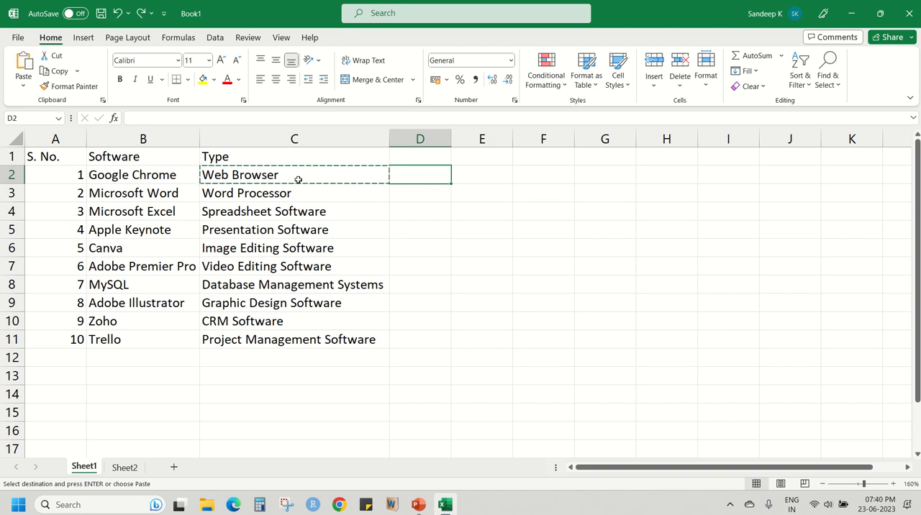
Copy the Web Browser entry from C2 into D2 and compare the original with the pasted cell.
{"action": "left_click", "coordinate": [346, 199]}
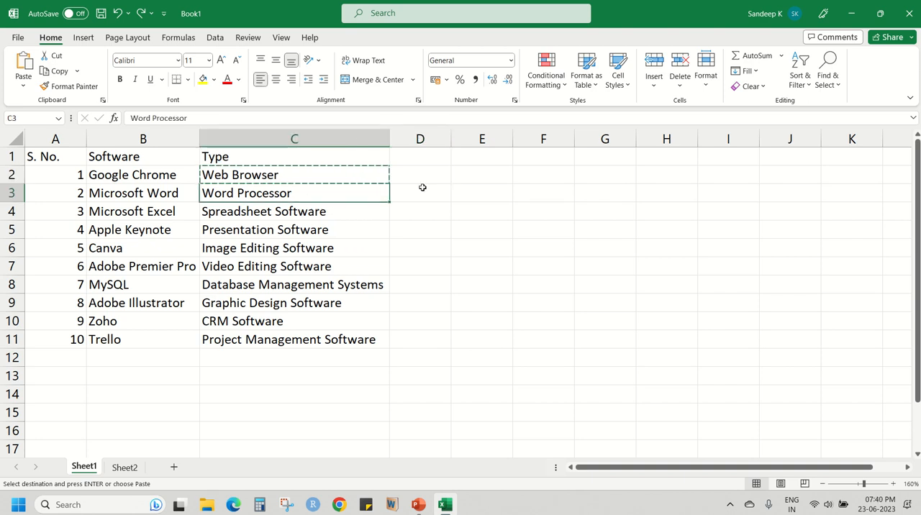
{"action": "left_click", "coordinate": [296, 174]}
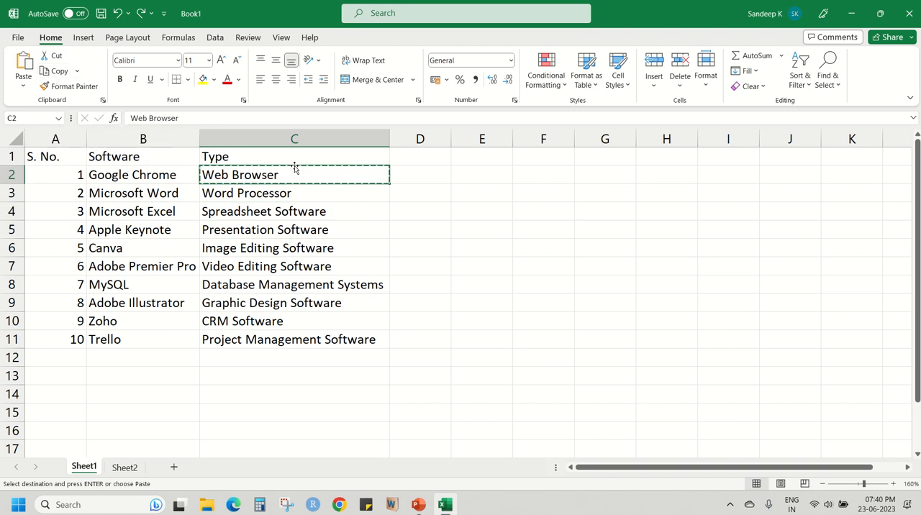
{"action": "left_click", "coordinate": [436, 177]}
{"action": "left_click", "coordinate": [23, 72]}
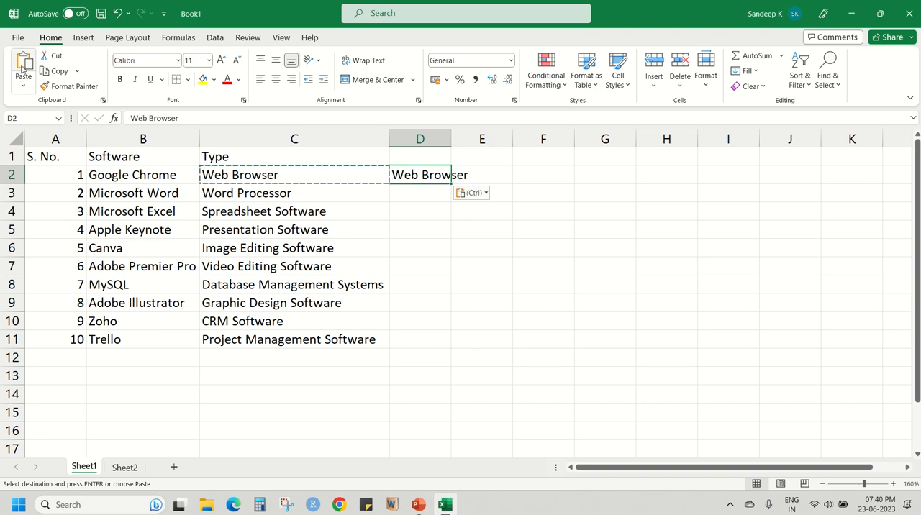
{"action": "left_click", "coordinate": [508, 171]}
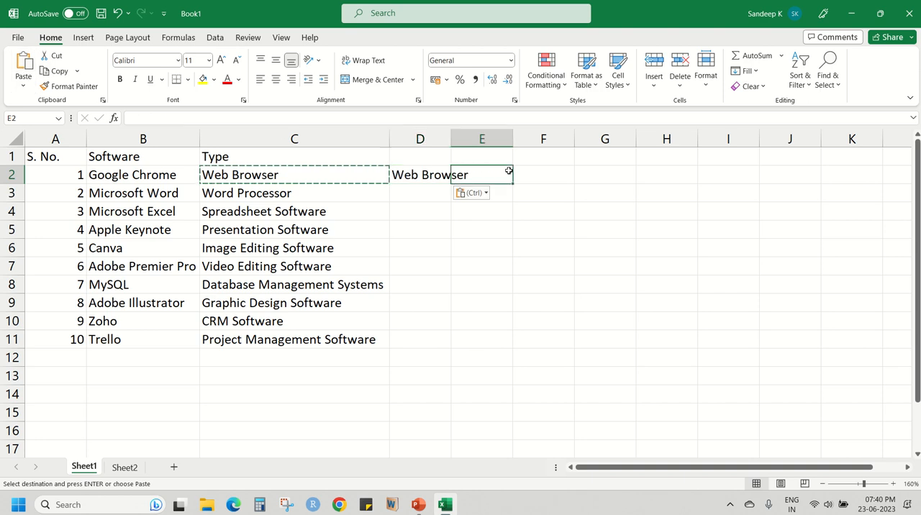
{"action": "left_click", "coordinate": [310, 176]}
{"action": "left_click", "coordinate": [429, 175]}
{"action": "left_click", "coordinate": [325, 175]}
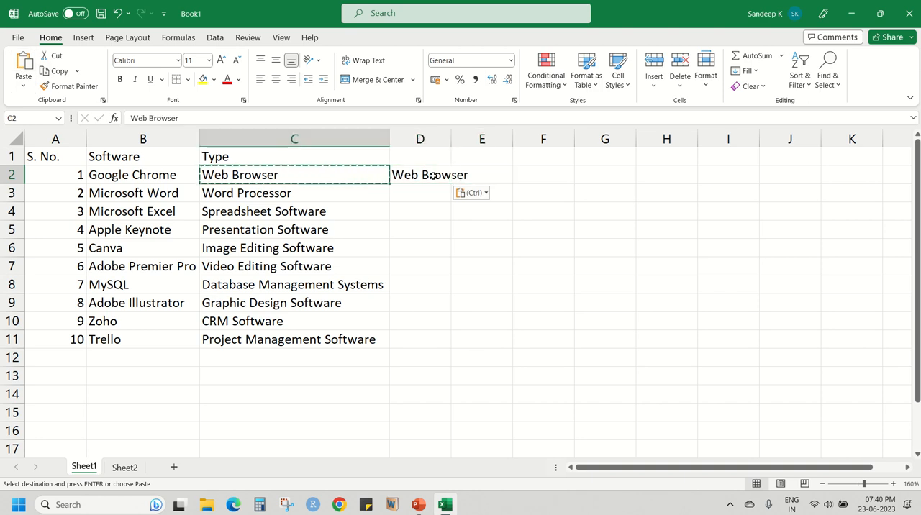
{"action": "left_click", "coordinate": [433, 175]}
{"action": "left_click", "coordinate": [314, 179]}
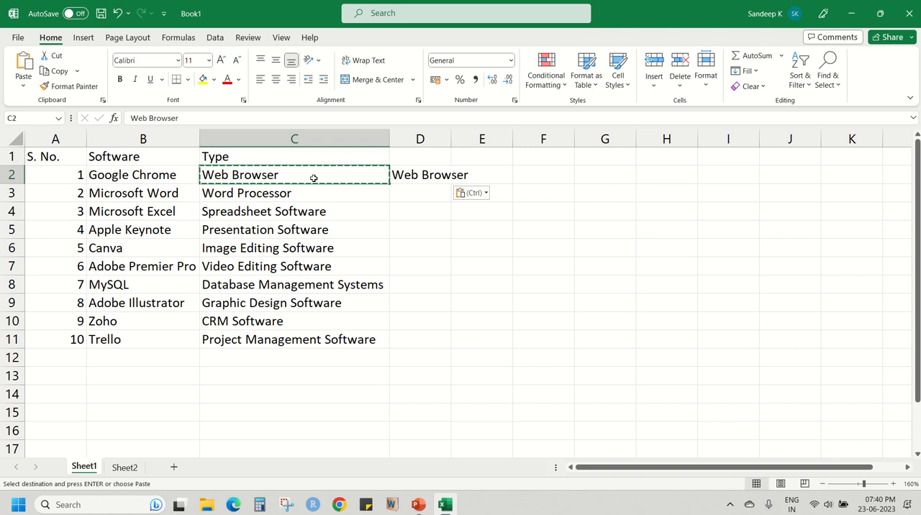
{"action": "left_click", "coordinate": [413, 174]}
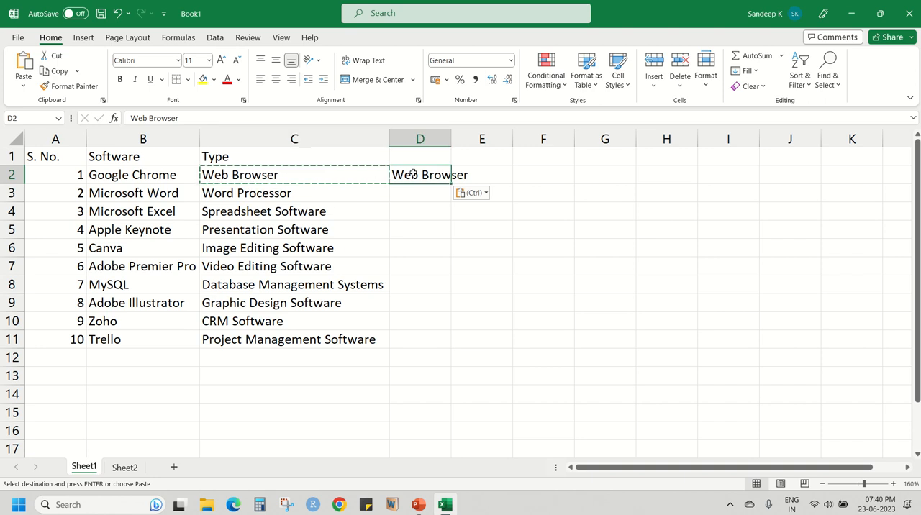
Paste the copied Web Browser entry again into cells F2 and H2.
{"action": "left_click", "coordinate": [541, 178]}
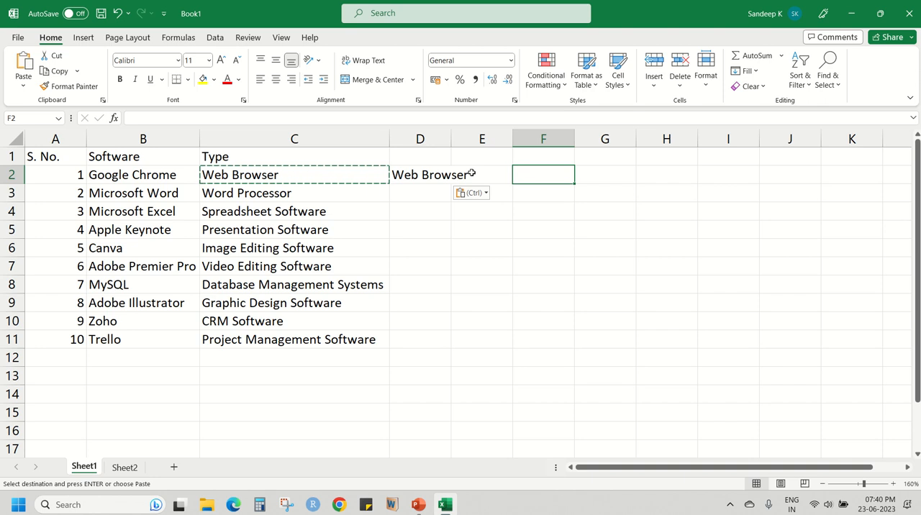
{"action": "left_click", "coordinate": [21, 63]}
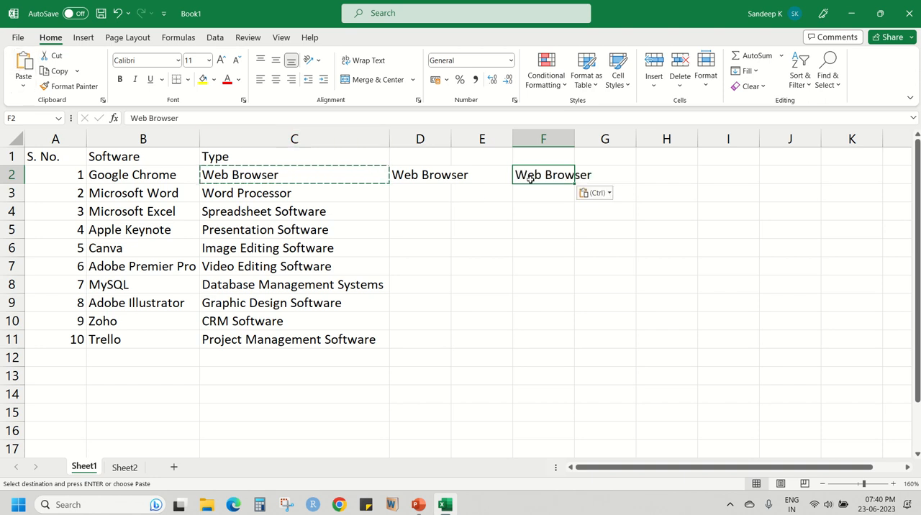
{"action": "left_click", "coordinate": [650, 173]}
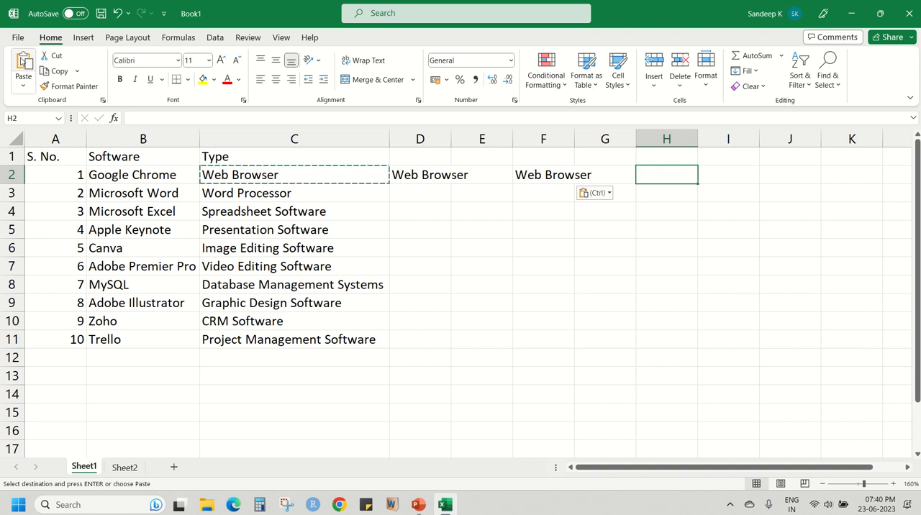
{"action": "left_click", "coordinate": [22, 63]}
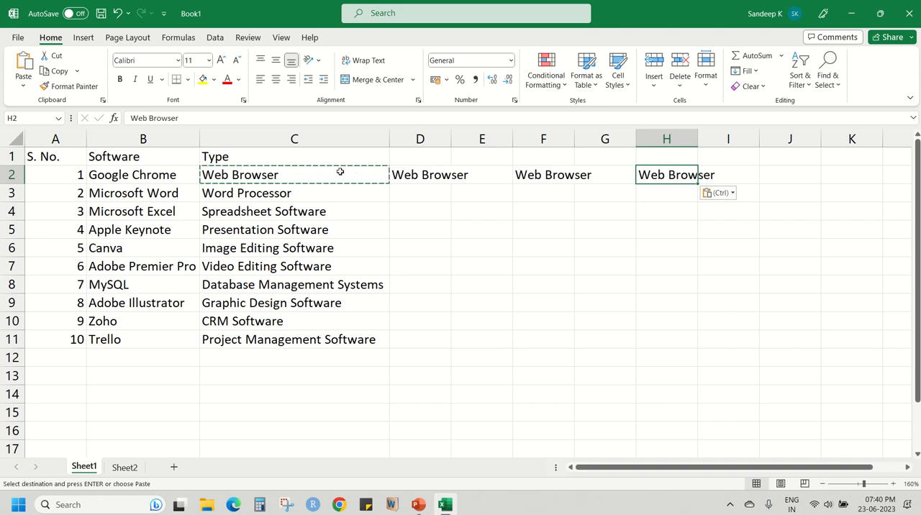
Clear the pasted Web Browser copies from the range D2:H2.
{"action": "left_click_drag", "start_coordinate": [420, 174], "coordinate": [654, 175]}
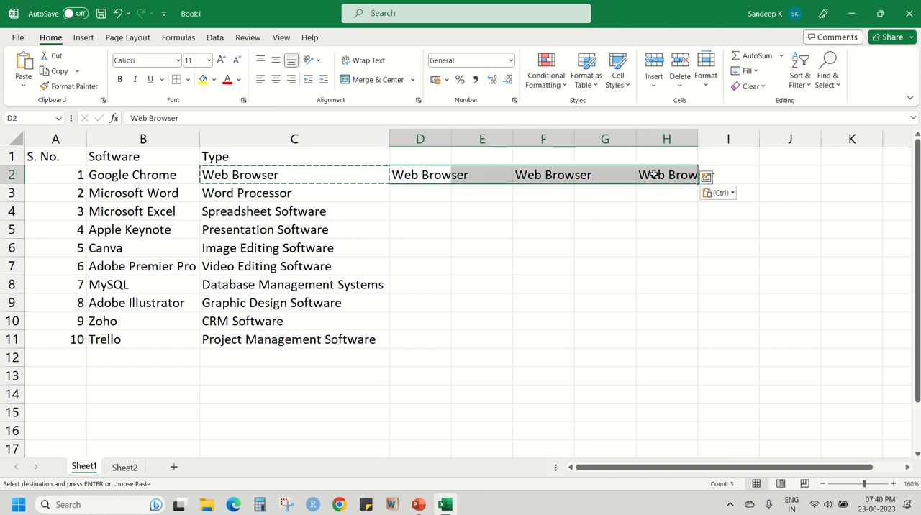
{"action": "key", "text": "Delete"}
Cut the Web Browser entry from C2, paste it into E2, and check whether Paste is still available for G2.
{"action": "left_click", "coordinate": [333, 175]}
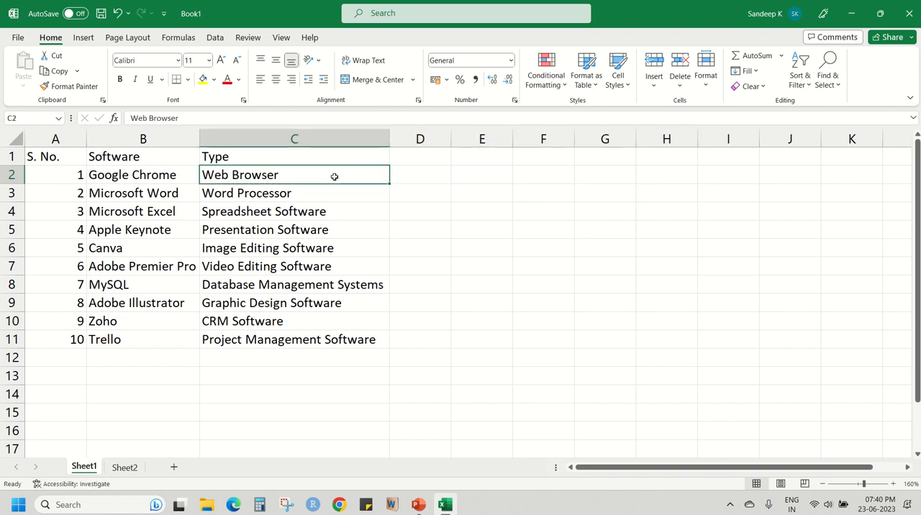
{"action": "left_click", "coordinate": [54, 61]}
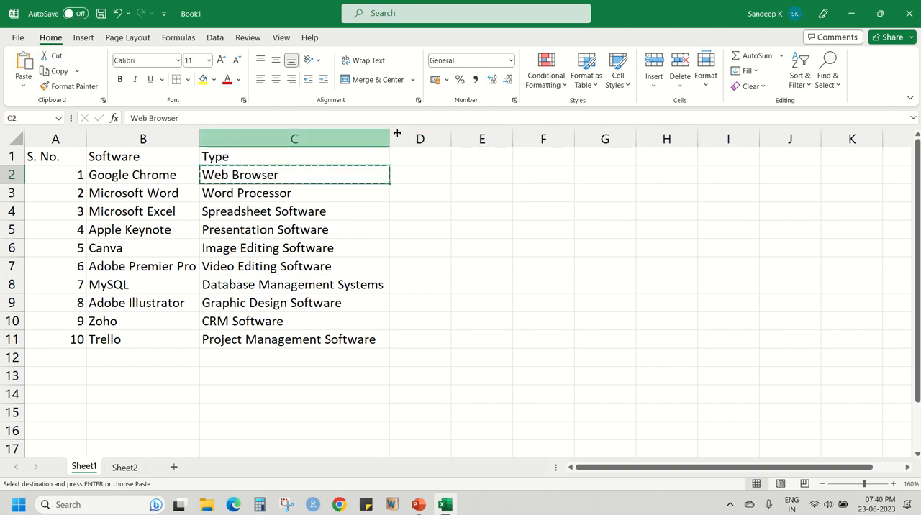
{"action": "left_click", "coordinate": [493, 174]}
{"action": "left_click", "coordinate": [23, 69]}
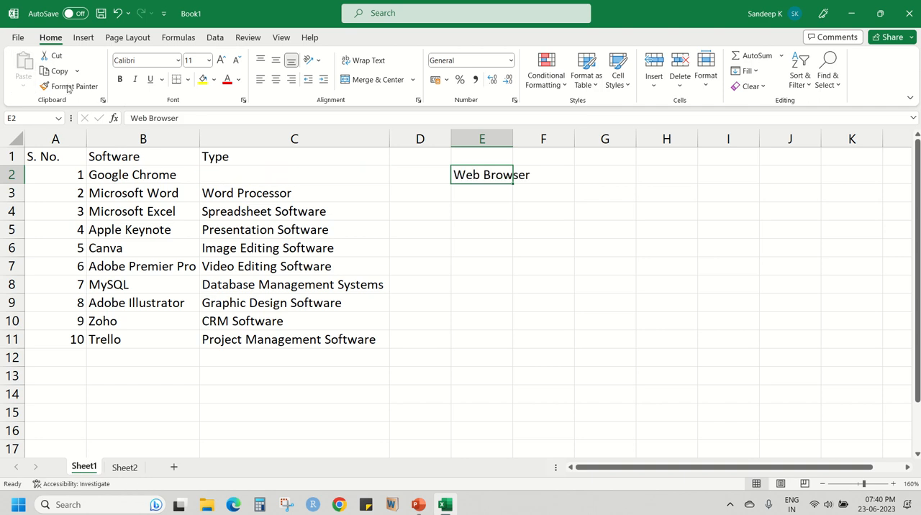
{"action": "left_click", "coordinate": [584, 181]}
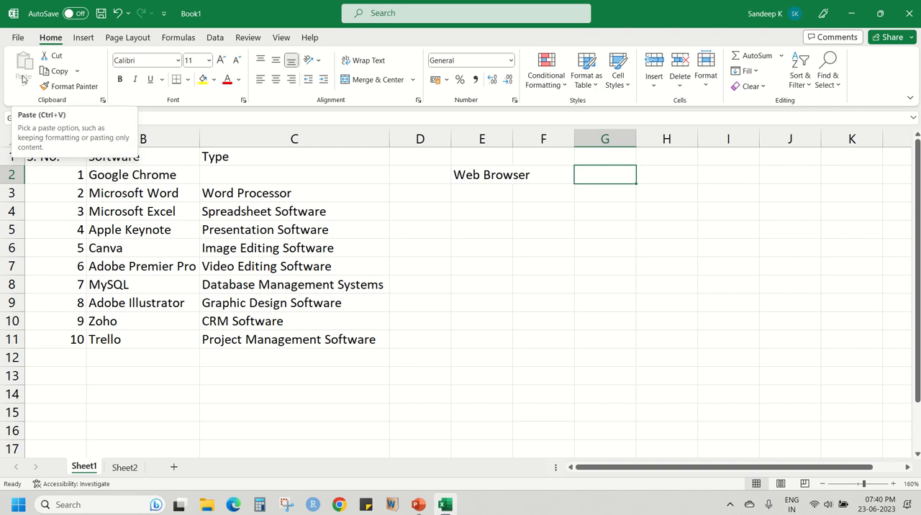
Undo the move of the Web Browser entry to E2 and cancel the pending cut on C2.
{"action": "left_click", "coordinate": [469, 175]}
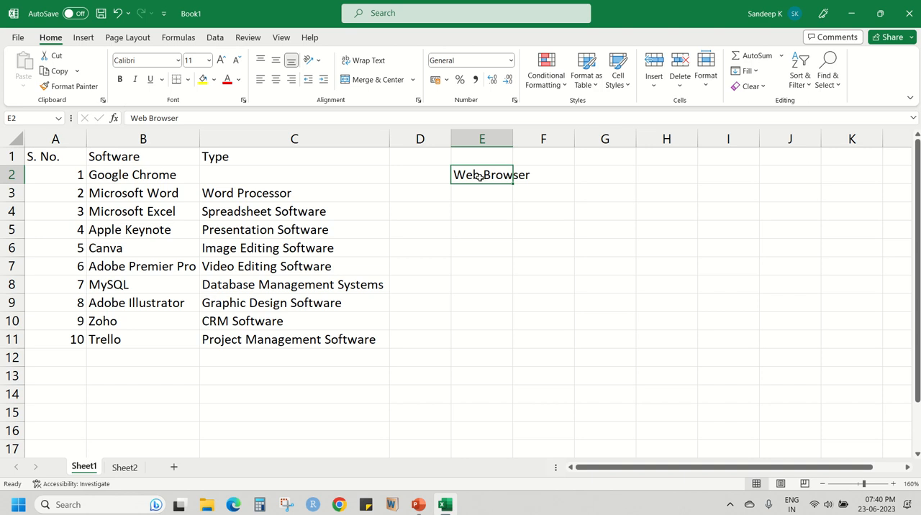
{"action": "key", "text": "ctrl+z"}
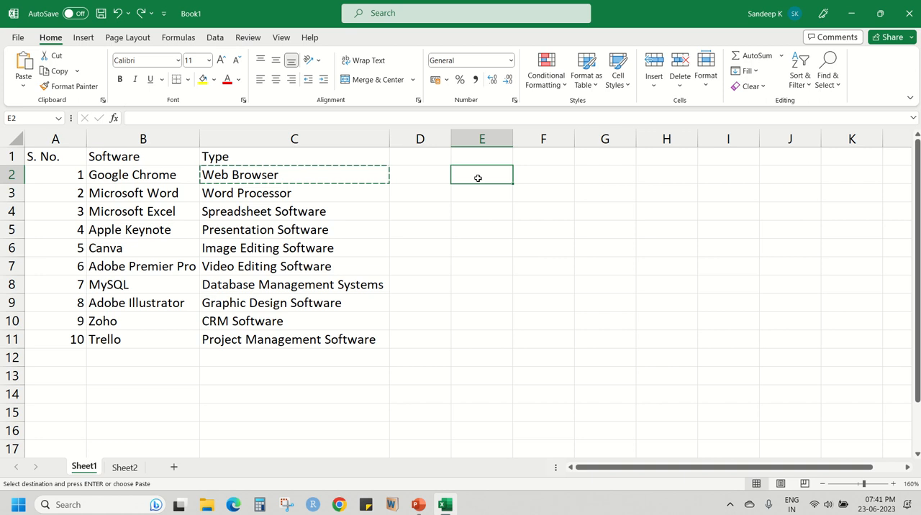
{"action": "left_click", "coordinate": [417, 179]}
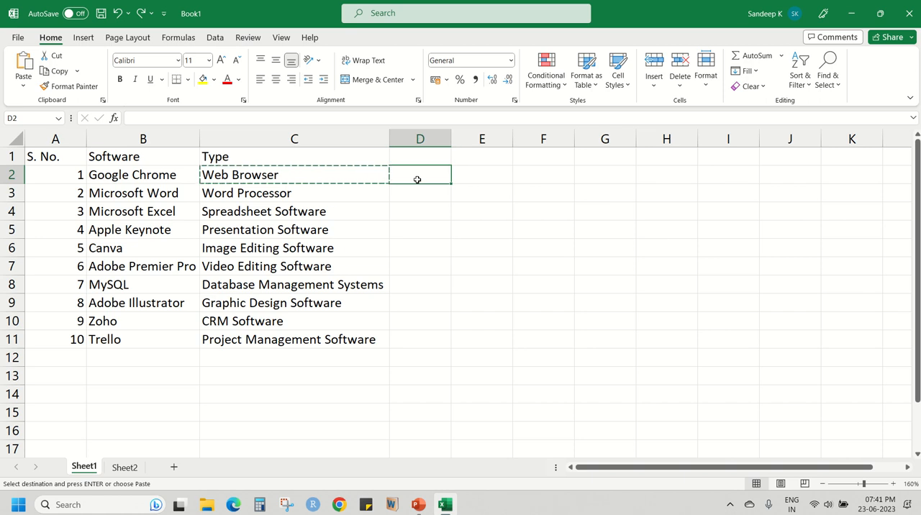
{"action": "key", "text": "Escape"}
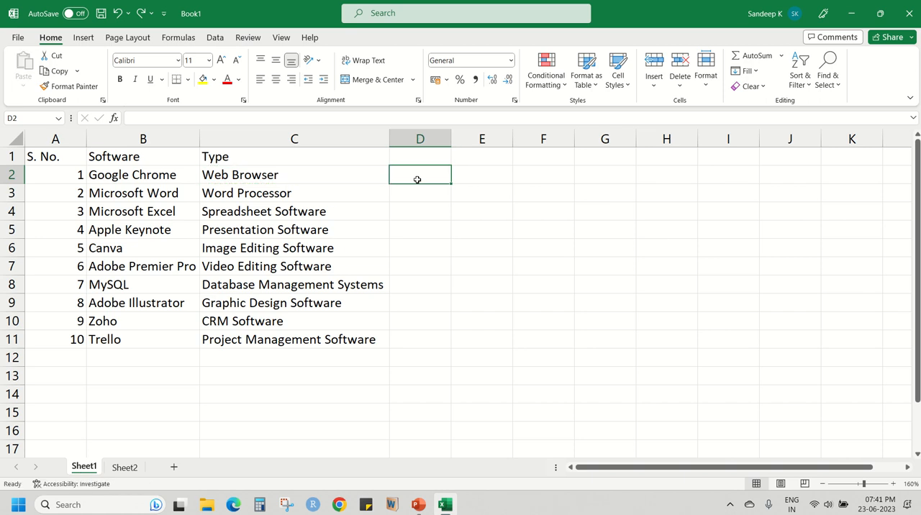
{"action": "left_click", "coordinate": [362, 184]}
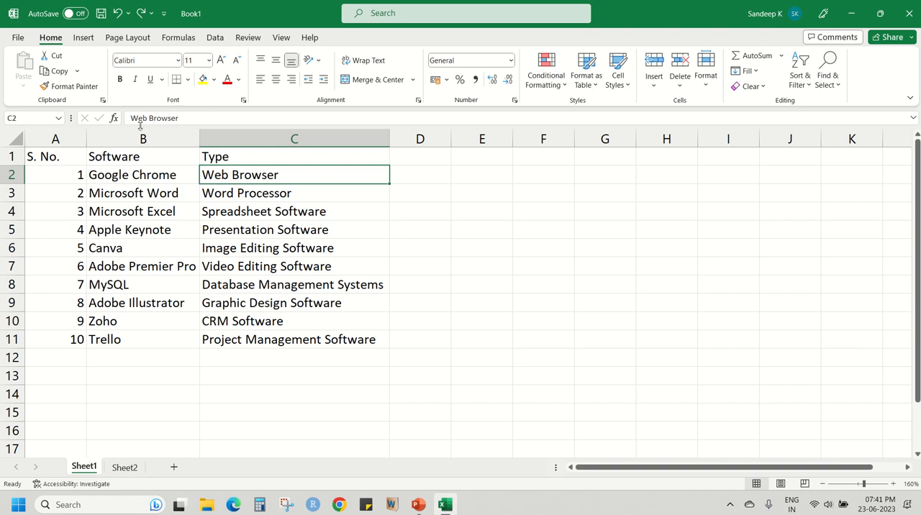
Make the header row A1:C1 bold and fill it with the orange theme color.
{"action": "left_click_drag", "start_coordinate": [56, 151], "coordinate": [238, 158]}
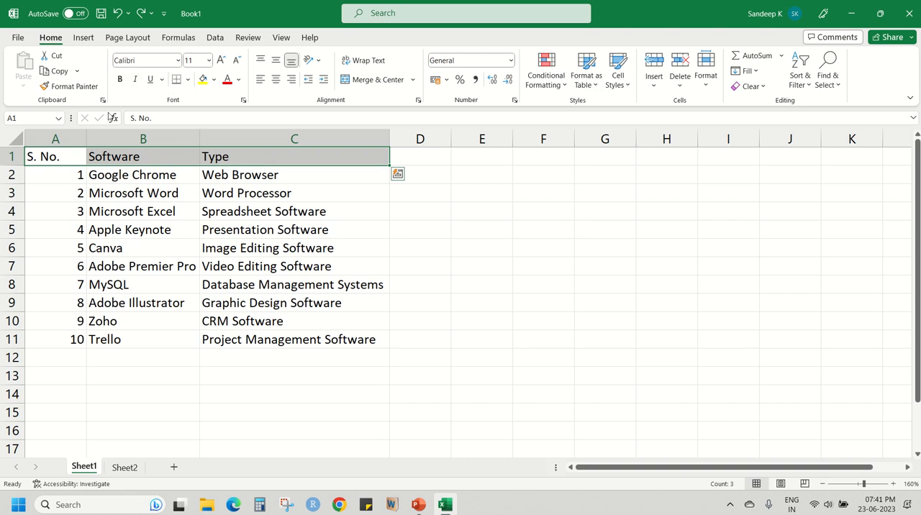
{"action": "left_click", "coordinate": [120, 80]}
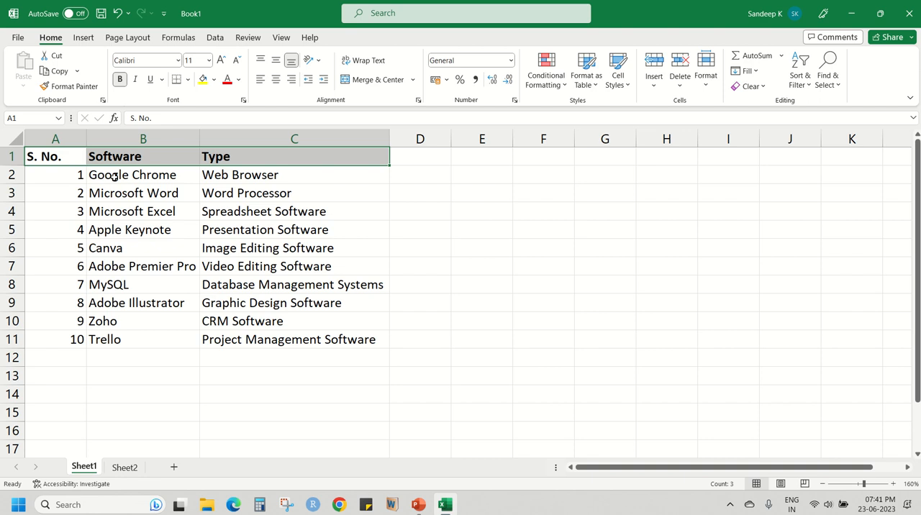
{"action": "left_click", "coordinate": [213, 80]}
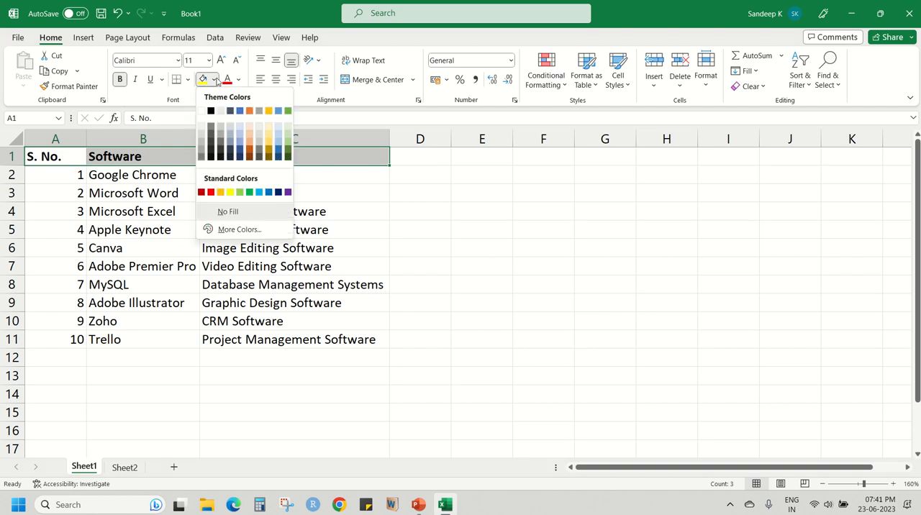
{"action": "left_click", "coordinate": [249, 110]}
{"action": "left_click", "coordinate": [234, 190]}
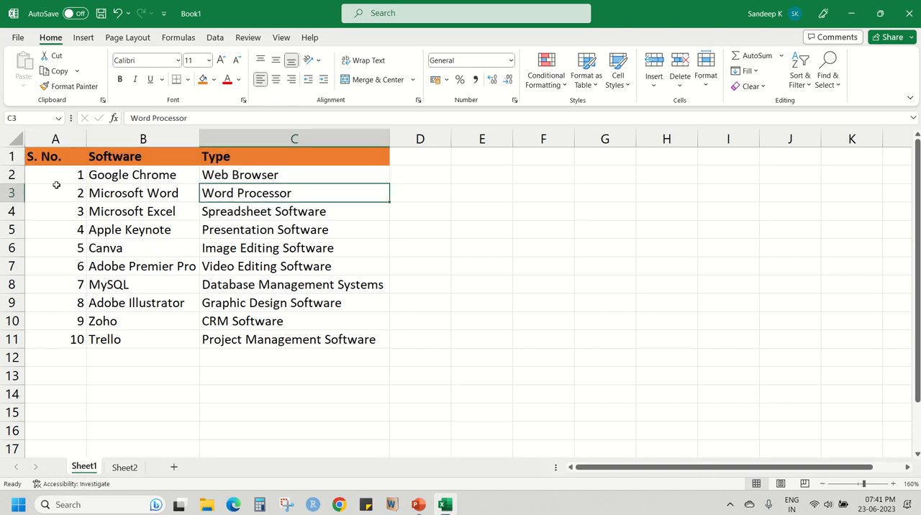
{"action": "left_click_drag", "start_coordinate": [55, 156], "coordinate": [297, 336]}
{"action": "left_click", "coordinate": [267, 218]}
{"action": "left_click_drag", "start_coordinate": [56, 156], "coordinate": [292, 336]}
{"action": "left_click", "coordinate": [278, 232]}
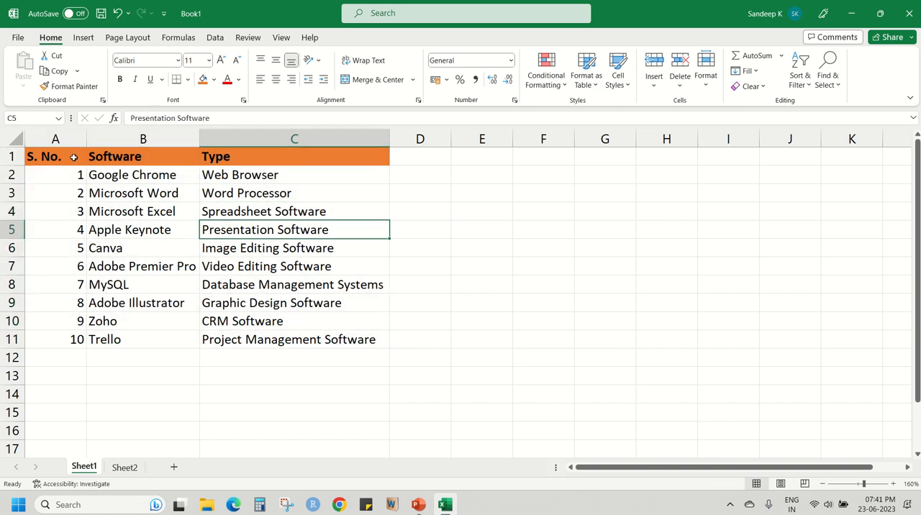
Try italic on the header row A1:C1 and turn it off again.
{"action": "left_click_drag", "start_coordinate": [66, 156], "coordinate": [295, 156]}
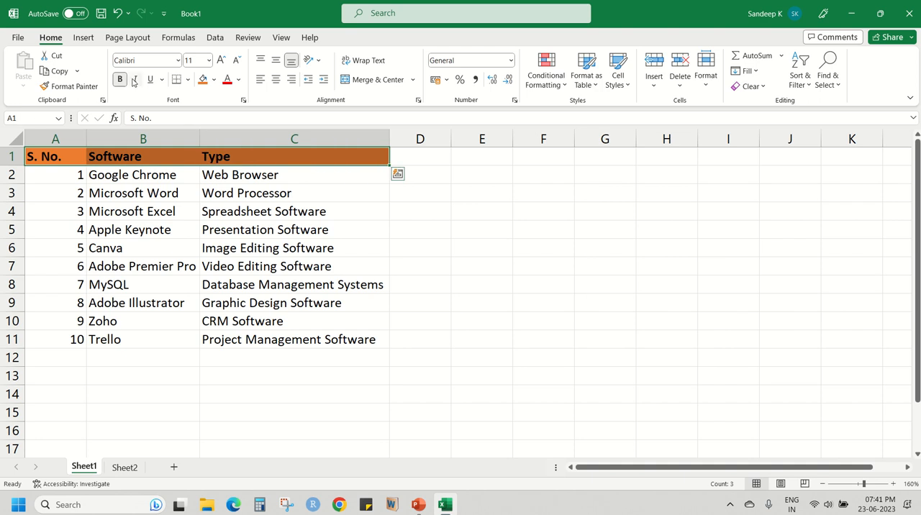
{"action": "left_click", "coordinate": [135, 81]}
{"action": "left_click", "coordinate": [136, 79]}
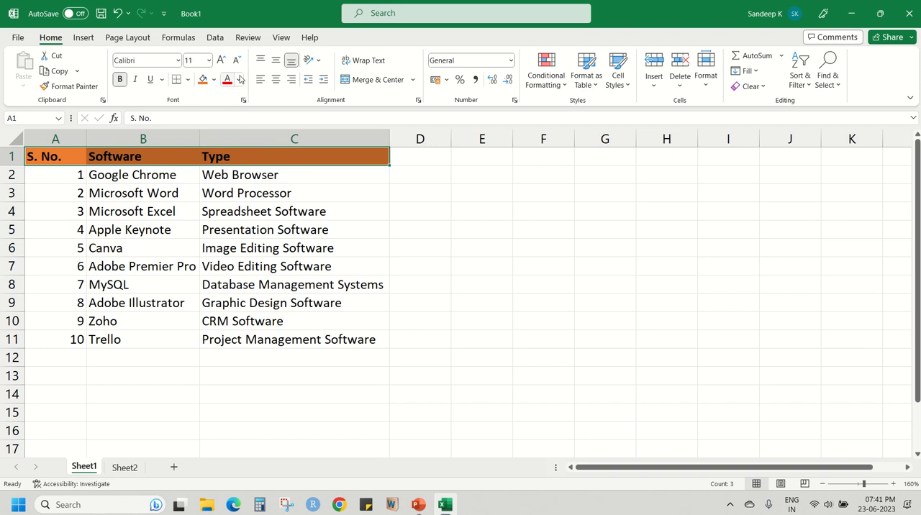
Examine the available fonts and font sizes for the header row A1:C1.
{"action": "left_click", "coordinate": [179, 62]}
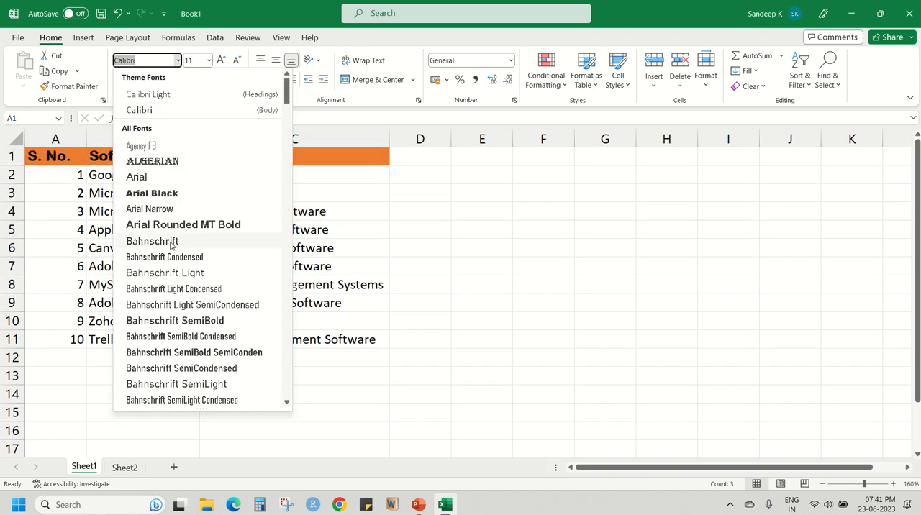
{"action": "left_click", "coordinate": [179, 62]}
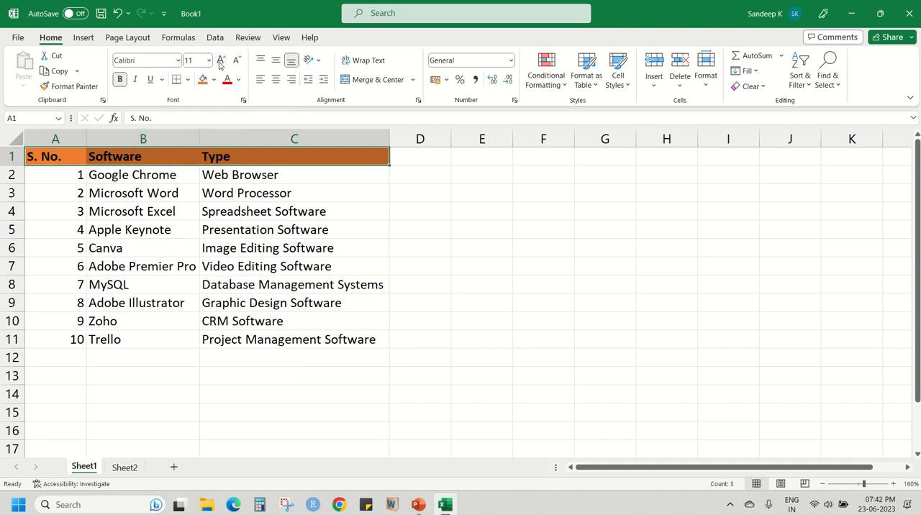
{"action": "left_click", "coordinate": [178, 61]}
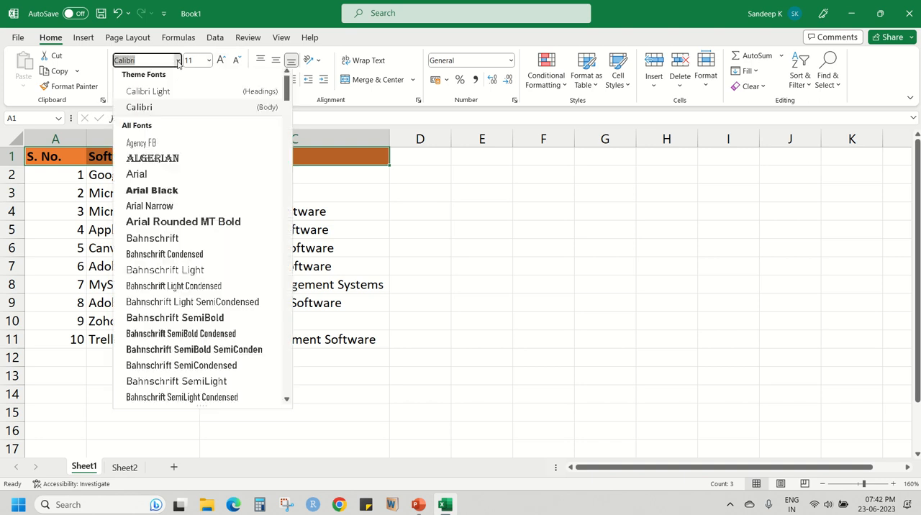
{"action": "left_click", "coordinate": [178, 62]}
{"action": "left_click", "coordinate": [210, 64]}
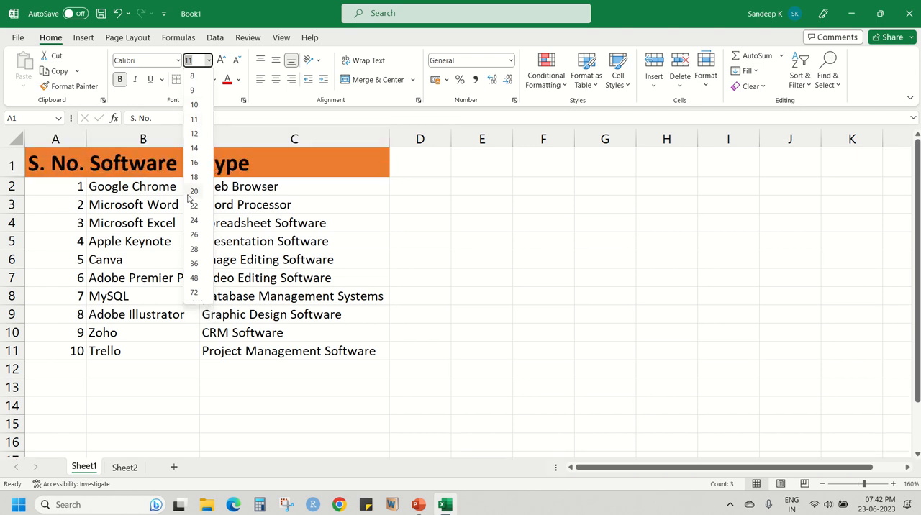
{"action": "left_click", "coordinate": [193, 61]}
{"action": "left_click", "coordinate": [356, 45]}
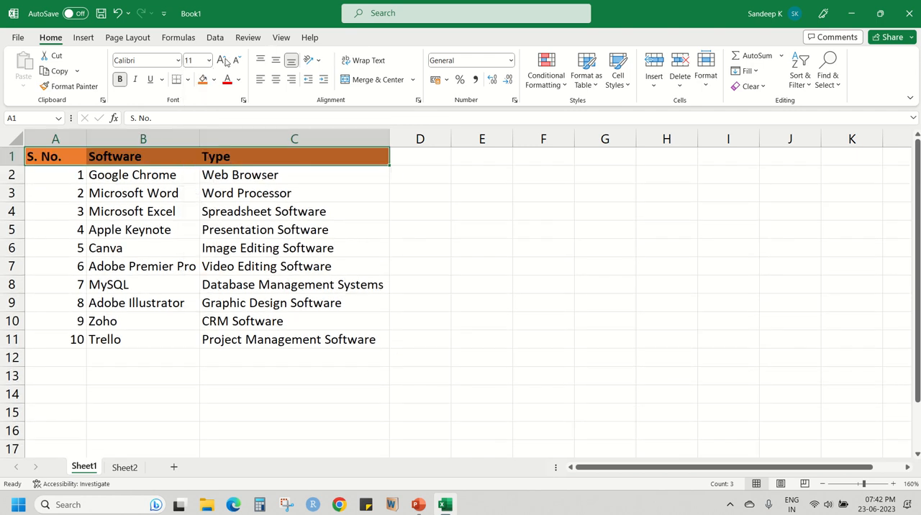
Enlarge the Software heading in B1 stepwise to font size 22.
{"action": "left_click", "coordinate": [67, 160]}
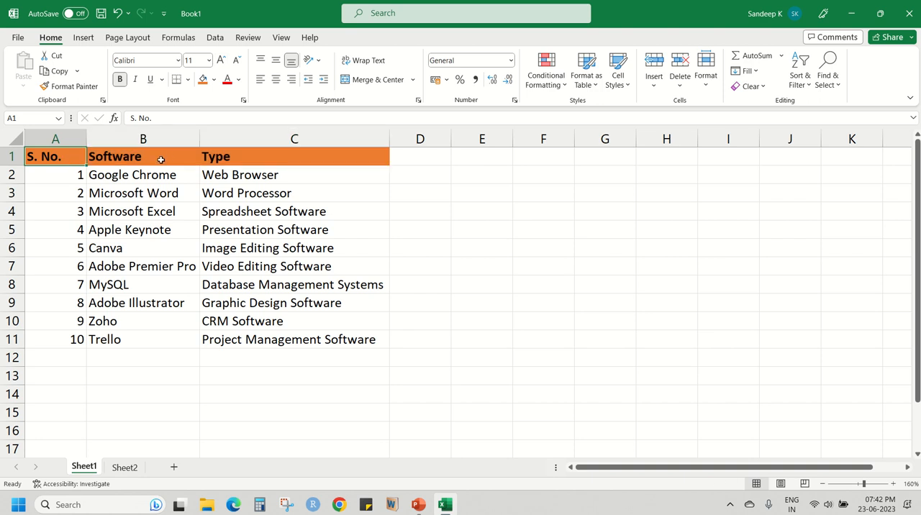
{"action": "left_click", "coordinate": [139, 157]}
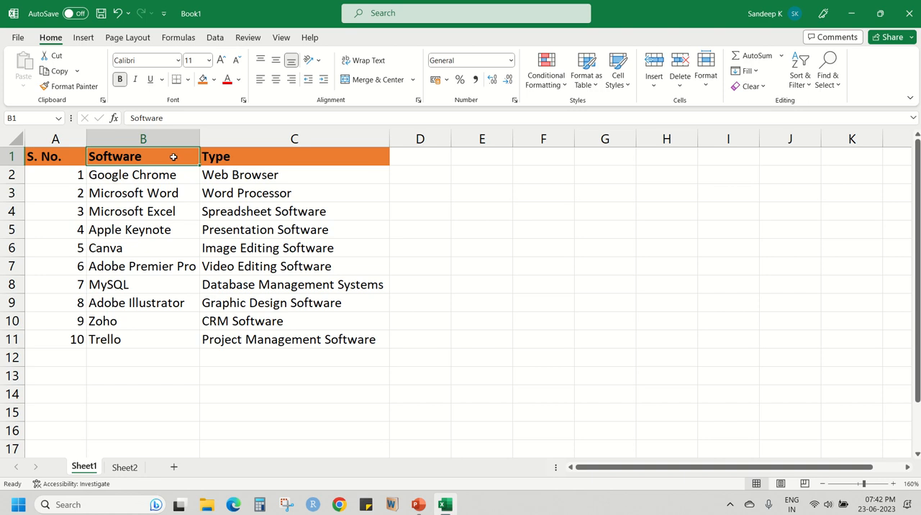
{"action": "left_click", "coordinate": [221, 60]}
{"action": "left_click", "coordinate": [221, 60]}
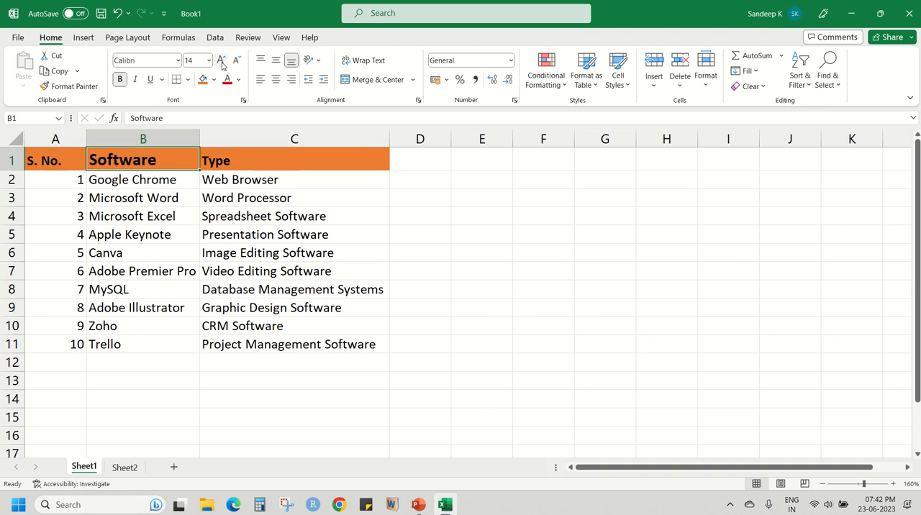
{"action": "left_click", "coordinate": [221, 61]}
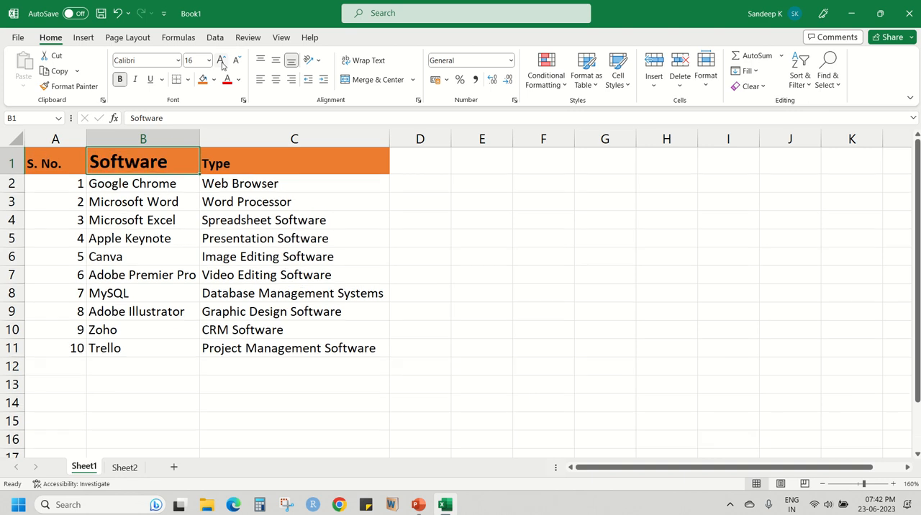
{"action": "left_click", "coordinate": [221, 60]}
{"action": "left_click", "coordinate": [221, 60]}
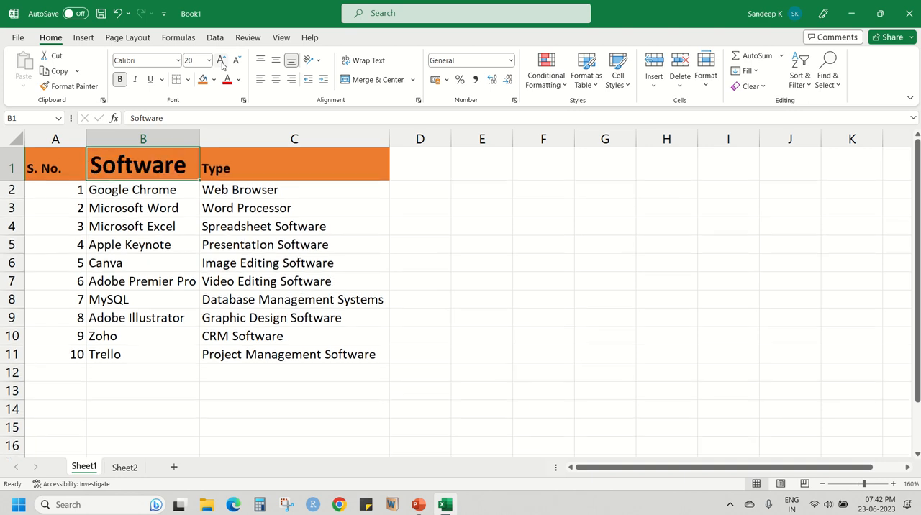
{"action": "left_click", "coordinate": [221, 60]}
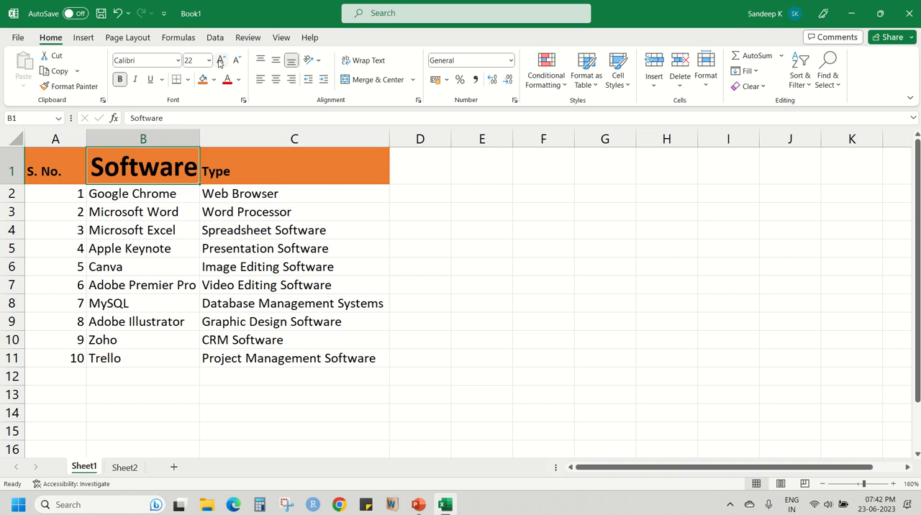
Shrink the Software heading in B1 stepwise to font size 11 and view the list of preset sizes.
{"action": "left_click", "coordinate": [234, 61]}
{"action": "left_click", "coordinate": [235, 61]}
{"action": "left_click", "coordinate": [235, 61]}
{"action": "left_click", "coordinate": [234, 61]}
{"action": "left_click", "coordinate": [234, 61]}
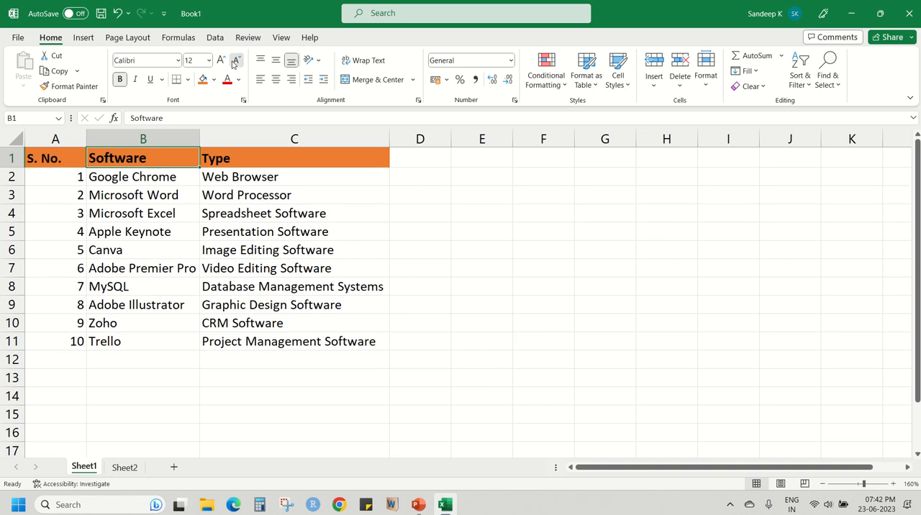
{"action": "left_click", "coordinate": [235, 61]}
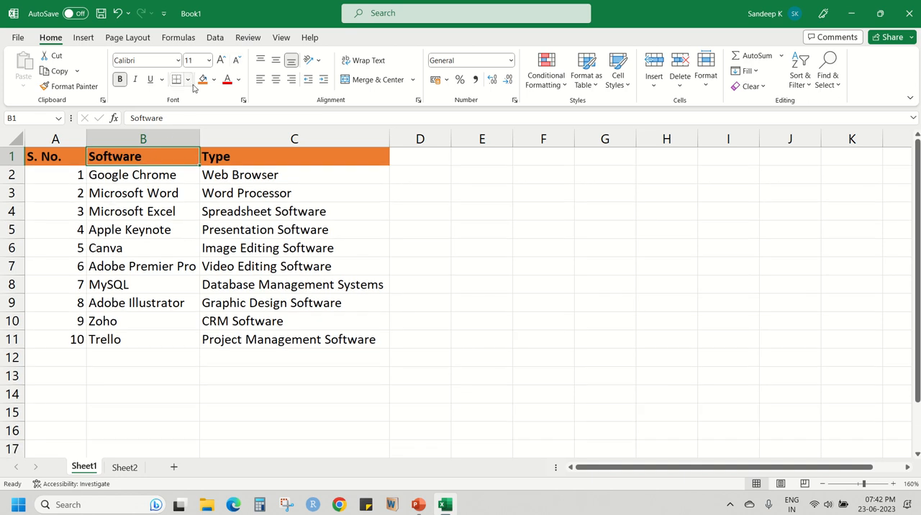
{"action": "left_click", "coordinate": [209, 61]}
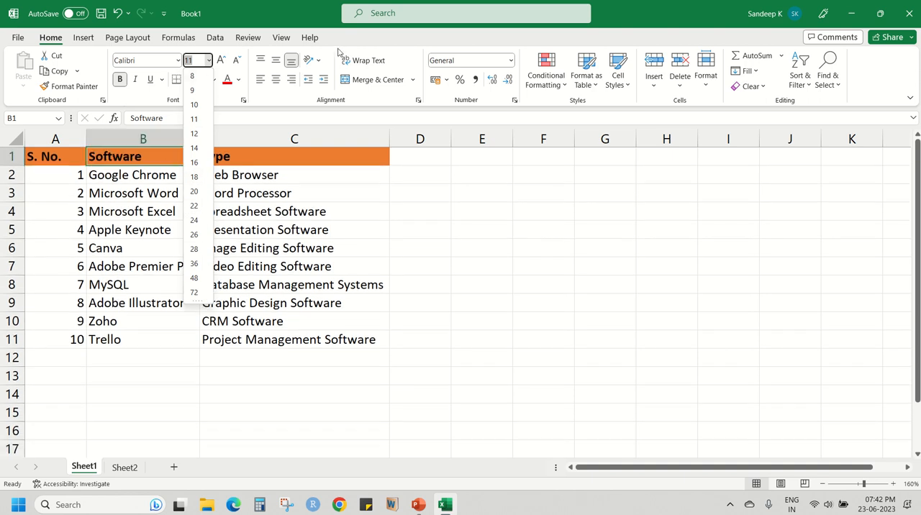
{"action": "left_click", "coordinate": [371, 44]}
Decrease the Software heading's font size in B1 to 10 and raise it back to 11.
{"action": "left_click", "coordinate": [204, 160]}
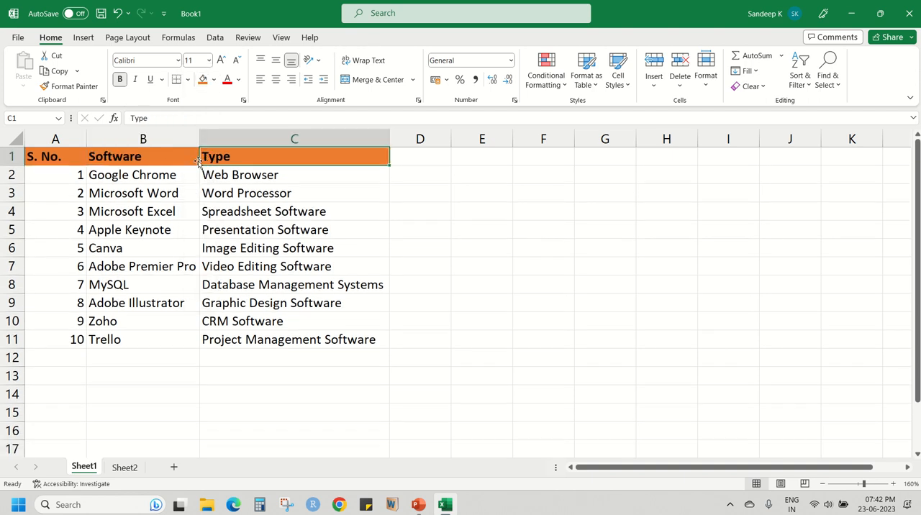
{"action": "left_click", "coordinate": [194, 163]}
{"action": "left_click", "coordinate": [238, 62]}
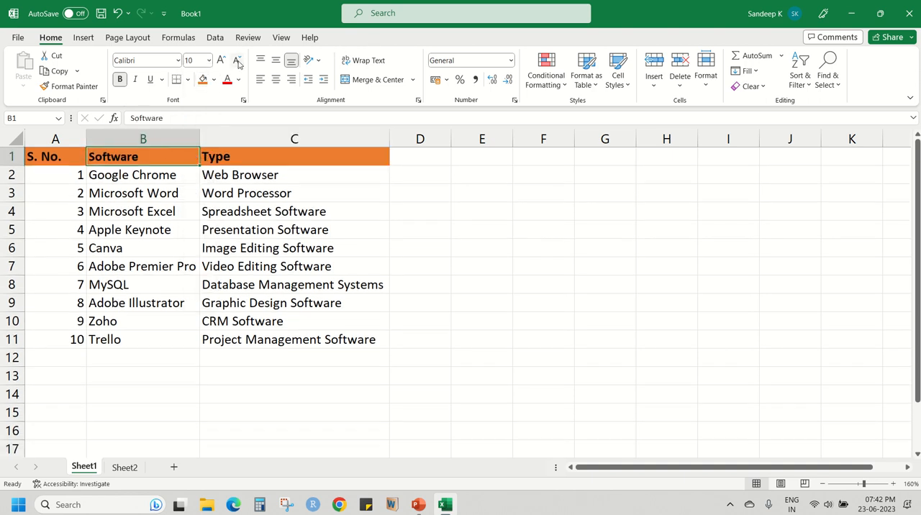
{"action": "left_click", "coordinate": [238, 62]}
{"action": "left_click", "coordinate": [220, 62]}
{"action": "left_click", "coordinate": [220, 61]}
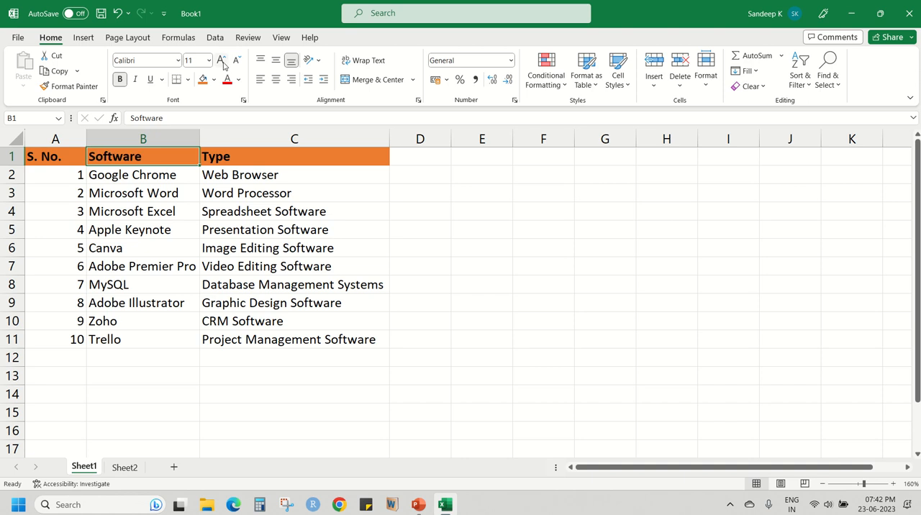
Compare the formatting of the Type heading in C1 with the Web Browser entry in C2.
{"action": "left_click", "coordinate": [227, 162]}
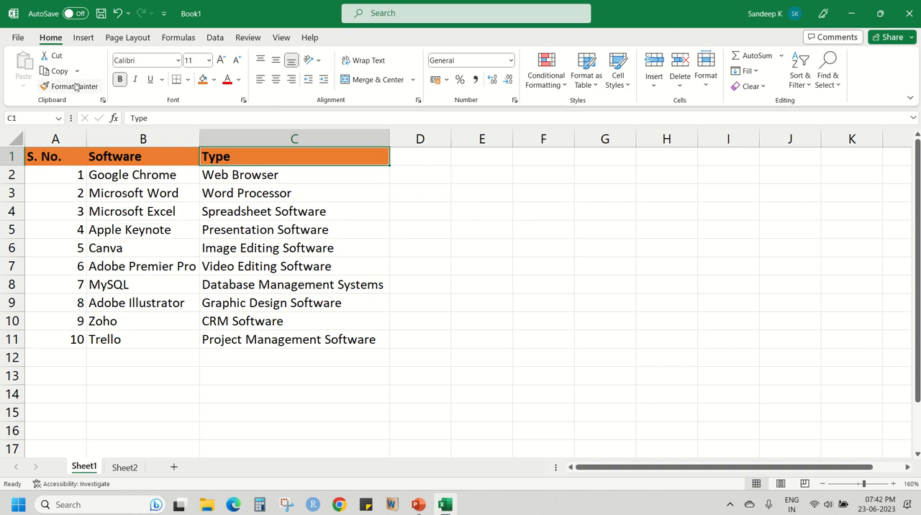
{"action": "left_click", "coordinate": [166, 161]}
{"action": "left_click_drag", "start_coordinate": [77, 156], "coordinate": [206, 228]}
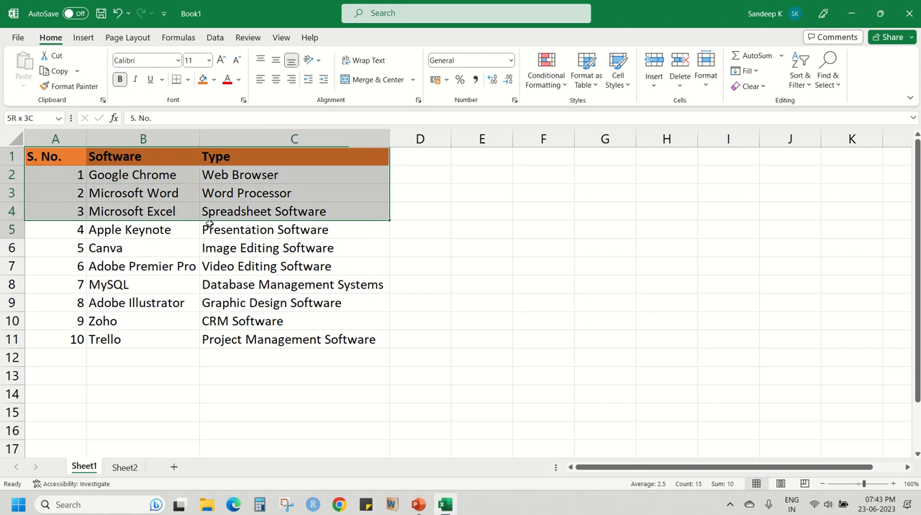
{"action": "left_click", "coordinate": [322, 211]}
{"action": "left_click", "coordinate": [292, 157]}
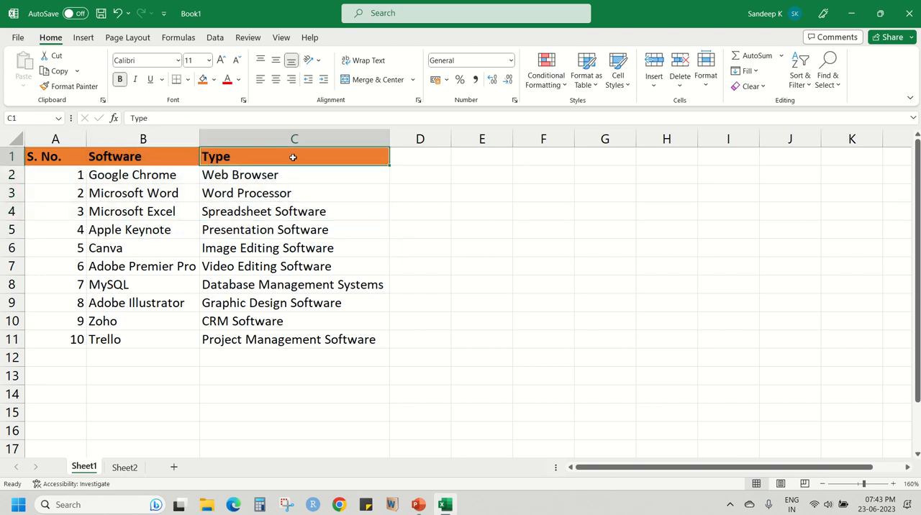
{"action": "left_click", "coordinate": [293, 175]}
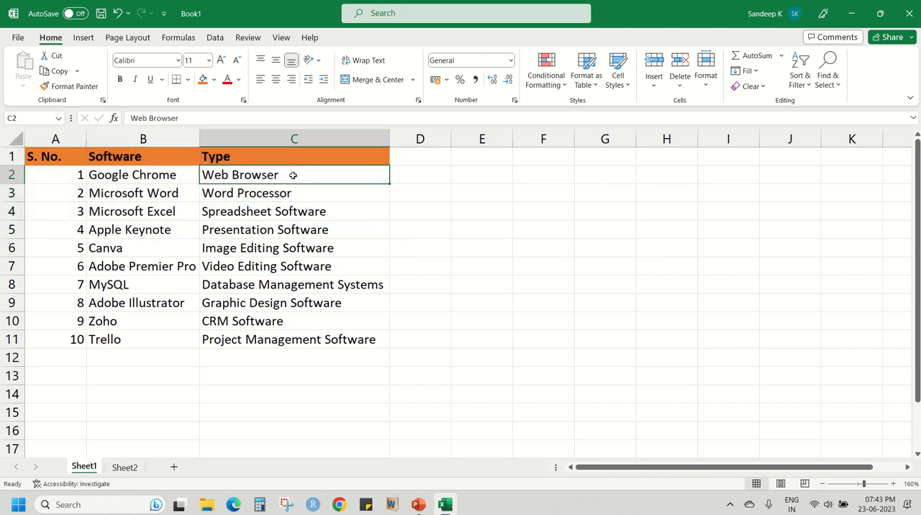
{"action": "left_click", "coordinate": [293, 157]}
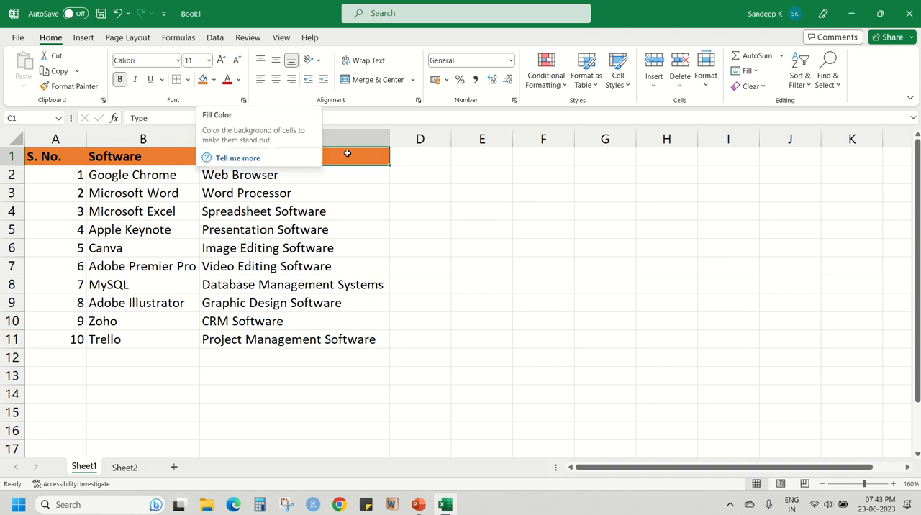
{"action": "left_click", "coordinate": [289, 177]}
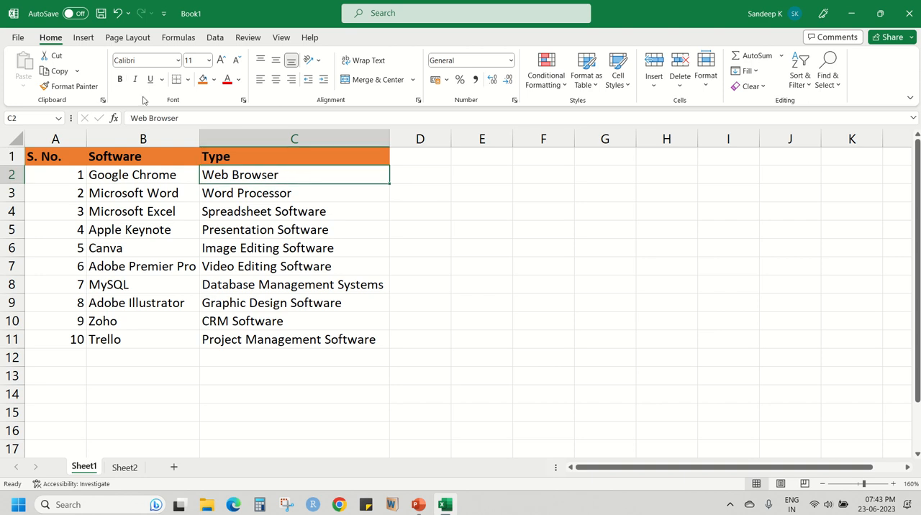
{"action": "left_click", "coordinate": [291, 161]}
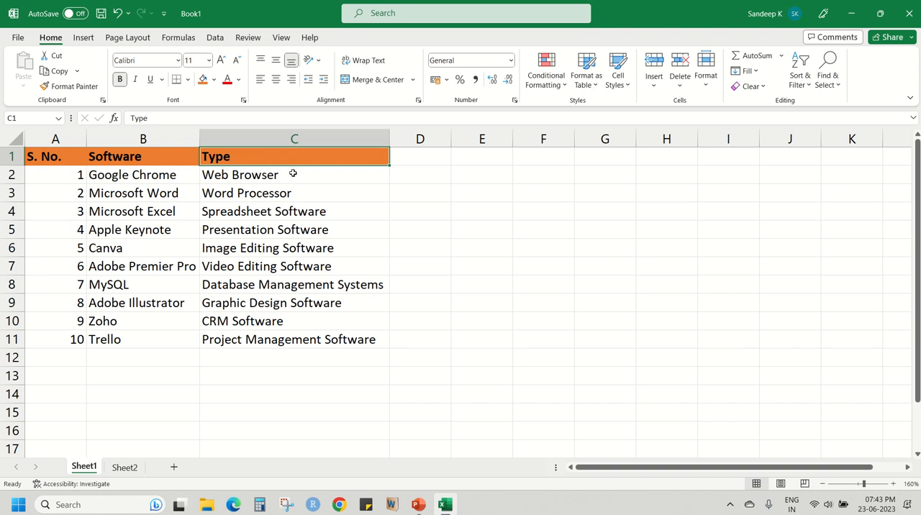
Copy the Type heading's formatting from C1 onto the Web Browser entry in C2 with Format Painter and compare both cells.
{"action": "left_click", "coordinate": [293, 173]}
{"action": "left_click", "coordinate": [285, 159]}
{"action": "left_click", "coordinate": [71, 87]}
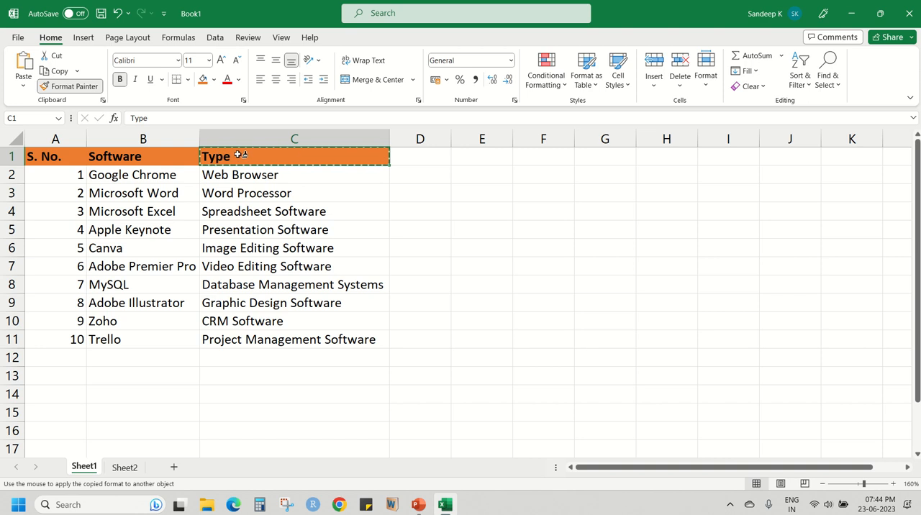
{"action": "left_click", "coordinate": [272, 176]}
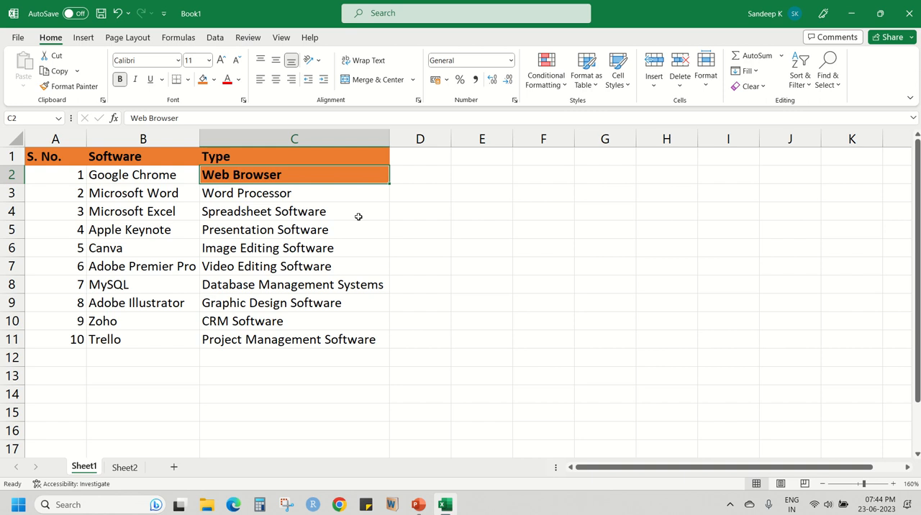
{"action": "left_click", "coordinate": [417, 171]}
{"action": "left_click", "coordinate": [273, 176]}
{"action": "left_click", "coordinate": [255, 161]}
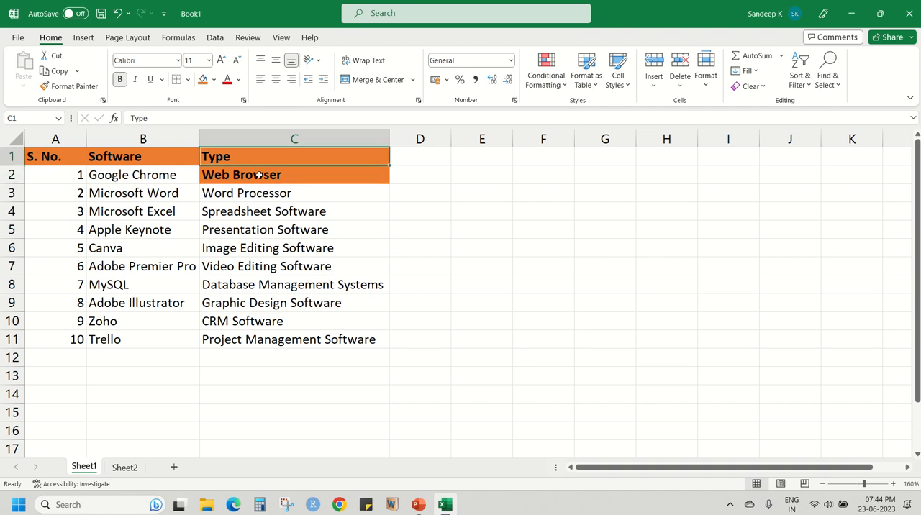
{"action": "left_click", "coordinate": [260, 173]}
{"action": "left_click", "coordinate": [257, 159]}
{"action": "left_click", "coordinate": [257, 175]}
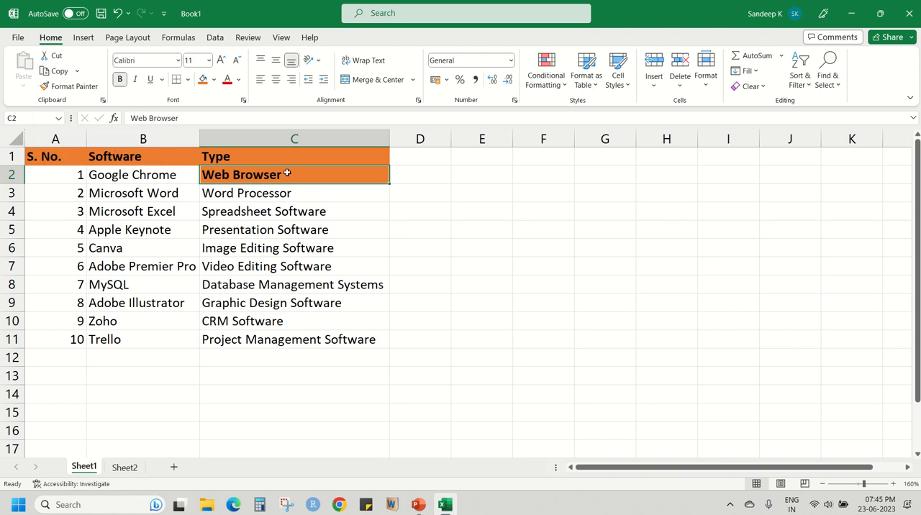
Undo the formatting painted onto the Web Browser entry in C2 and cancel the active copy selection around C1.
{"action": "left_click", "coordinate": [119, 17]}
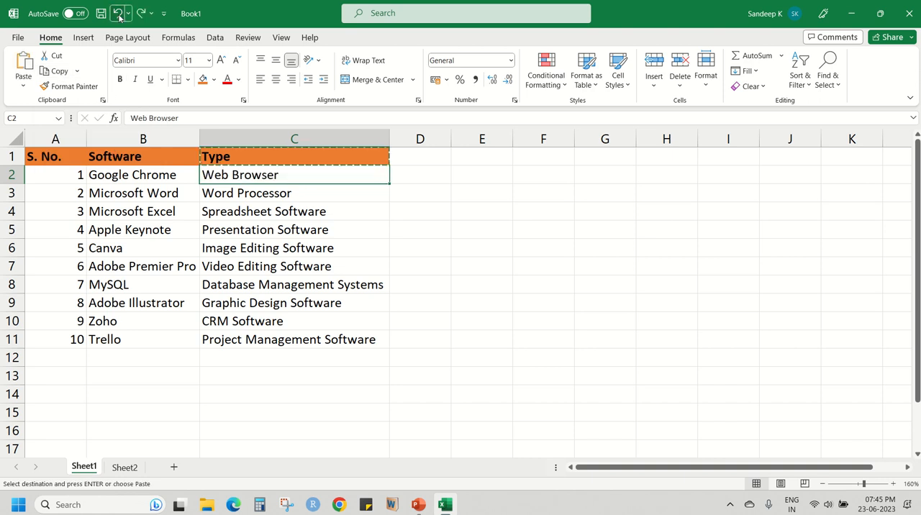
{"action": "left_click", "coordinate": [366, 203]}
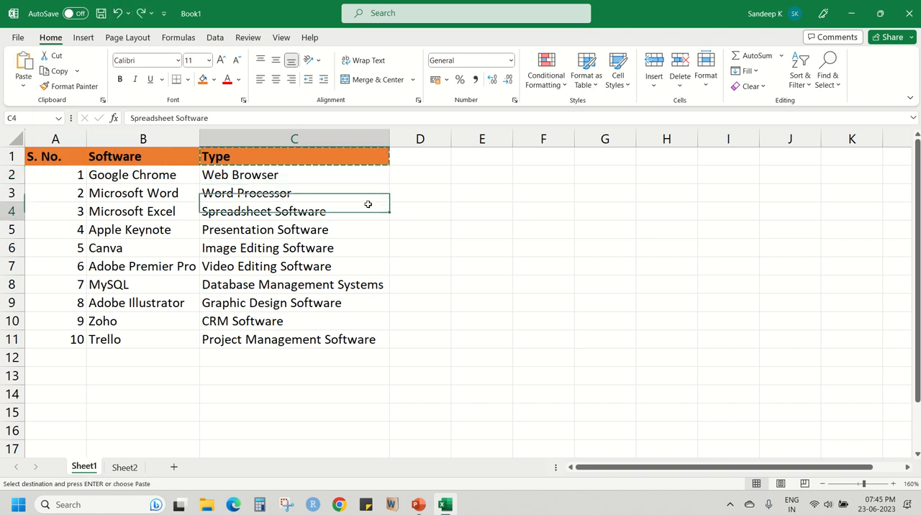
{"action": "key", "text": "Escape"}
{"action": "left_click", "coordinate": [220, 175]}
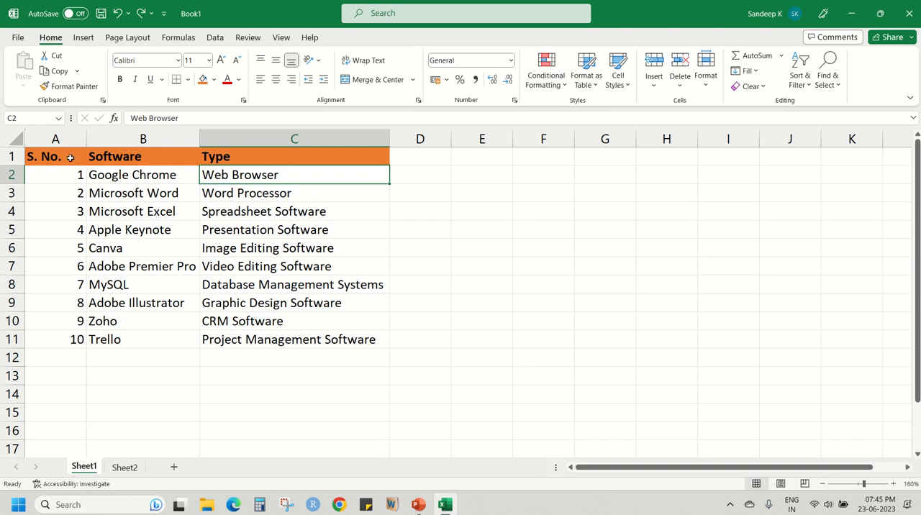
Select the table A1:C11 and apply Top Align followed by Middle Align to its text.
{"action": "mouse_move", "coordinate": [71, 158]}
{"action": "left_mouse_down"}
{"action": "mouse_move", "coordinate": [237, 187]}
{"action": "mouse_move", "coordinate": [288, 306]}
{"action": "mouse_move", "coordinate": [283, 338]}
{"action": "left_mouse_up"}
{"action": "left_click", "coordinate": [176, 193]}
{"action": "left_click_drag", "start_coordinate": [61, 159], "coordinate": [284, 341]}
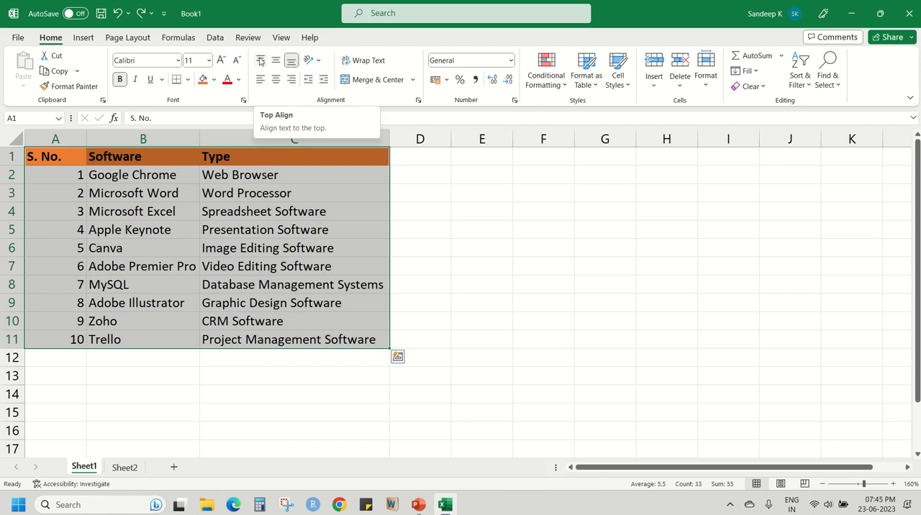
{"action": "left_click", "coordinate": [261, 62]}
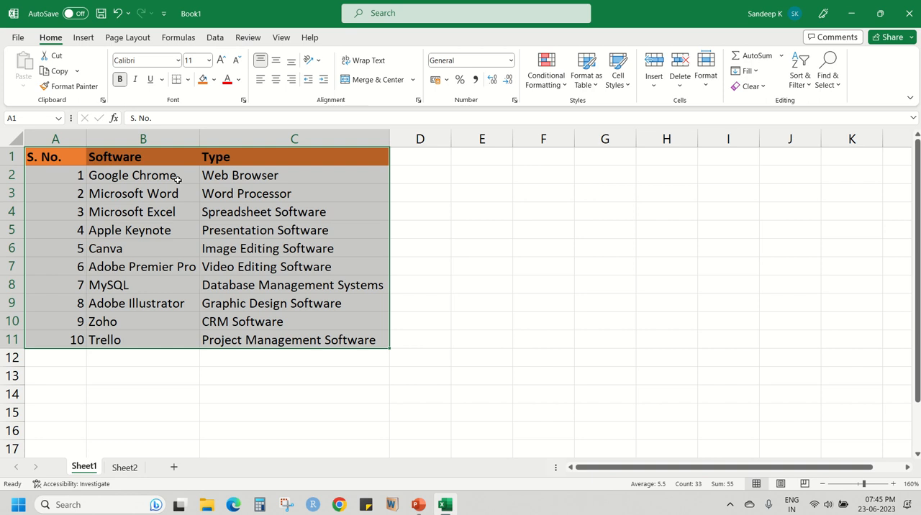
{"action": "left_click", "coordinate": [274, 64]}
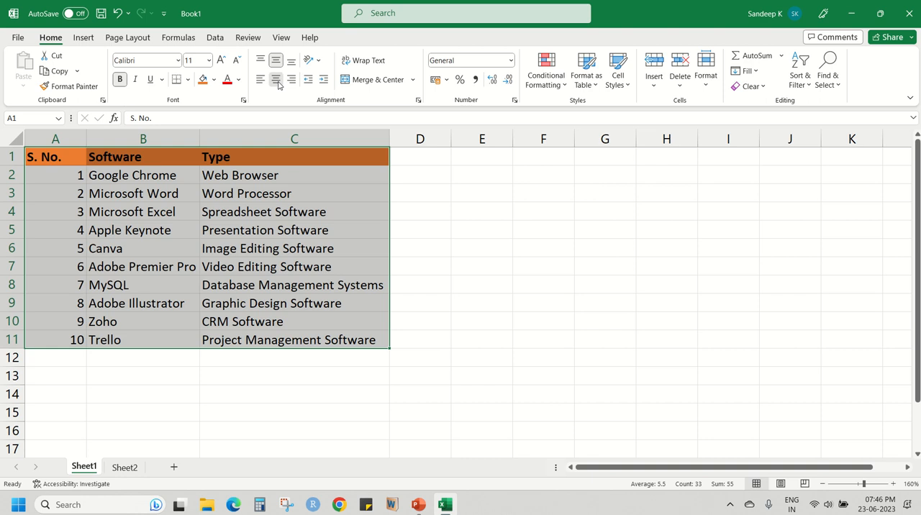
Try center, left and right horizontal alignment on A1:C11, finishing with centered text and Bottom Align.
{"action": "left_click", "coordinate": [276, 81]}
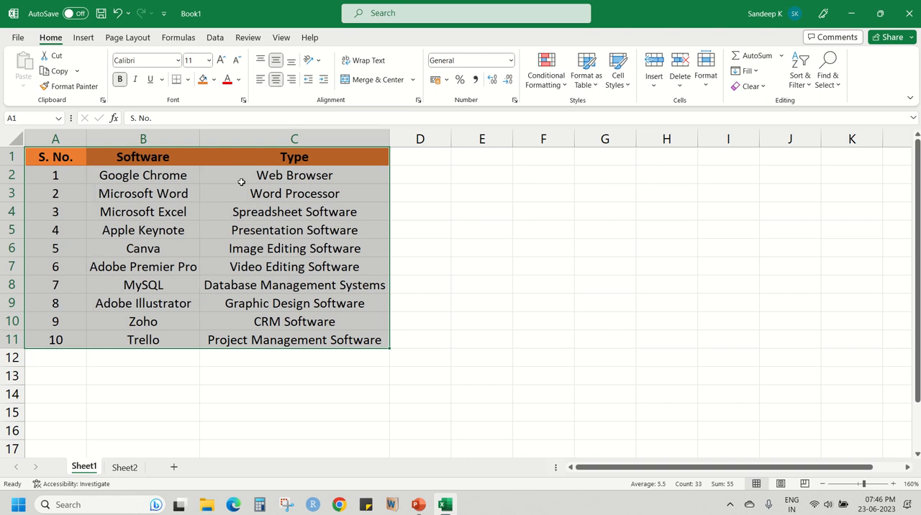
{"action": "left_click", "coordinate": [261, 81]}
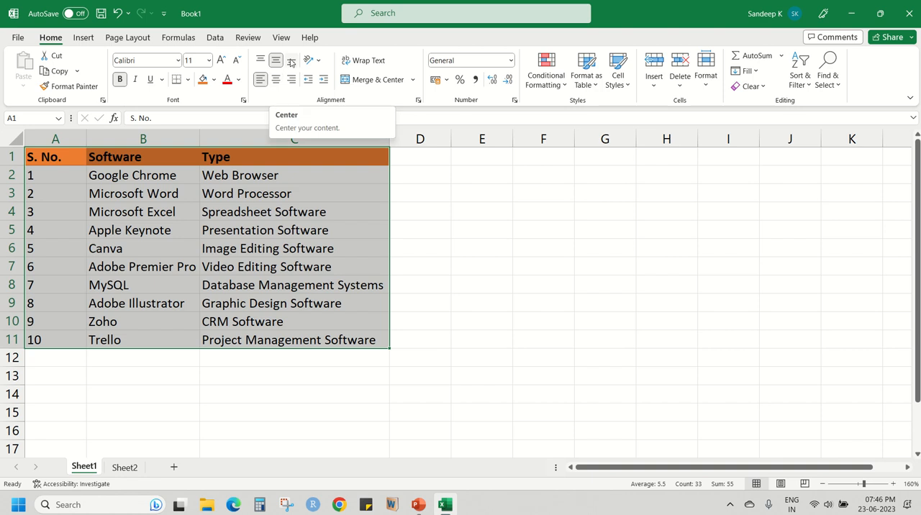
{"action": "left_click", "coordinate": [291, 61]}
{"action": "left_click", "coordinate": [291, 80]}
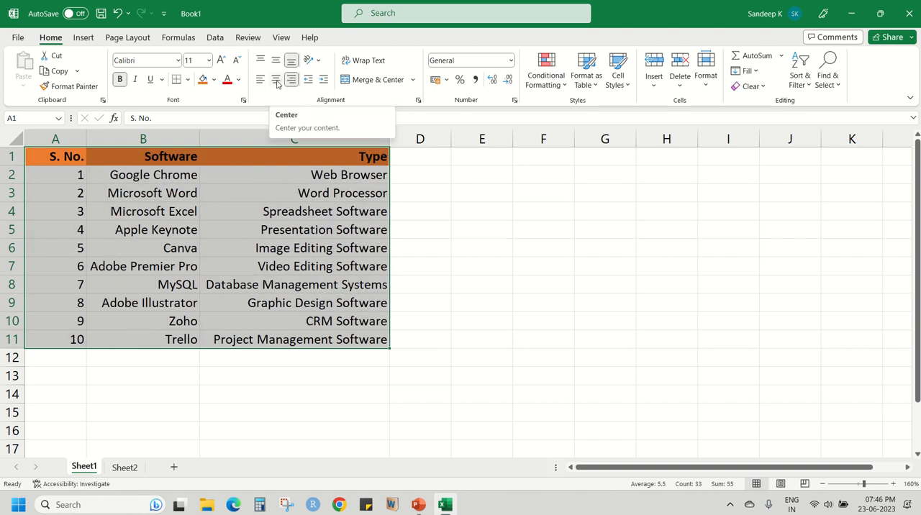
{"action": "left_click", "coordinate": [276, 80]}
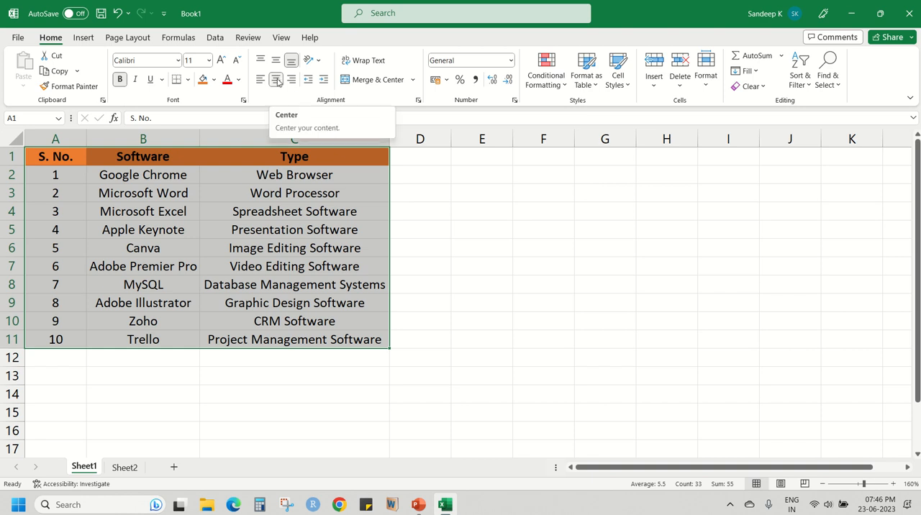
View the text orientation options and apply Angle Counterclockwise to the MySQL entry in B8.
{"action": "left_click", "coordinate": [317, 62]}
{"action": "left_click", "coordinate": [318, 63]}
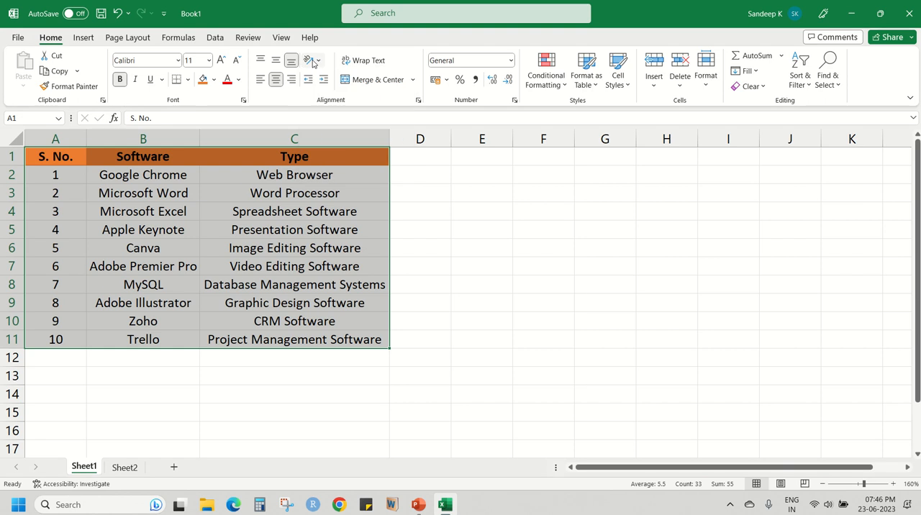
{"action": "left_click", "coordinate": [319, 63]}
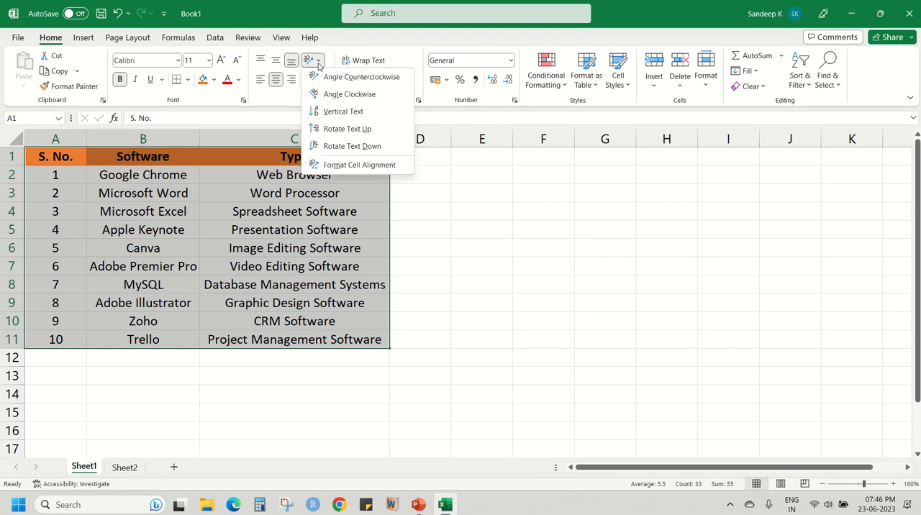
{"action": "left_click", "coordinate": [319, 63]}
{"action": "left_click", "coordinate": [175, 156]}
{"action": "left_click", "coordinate": [160, 211]}
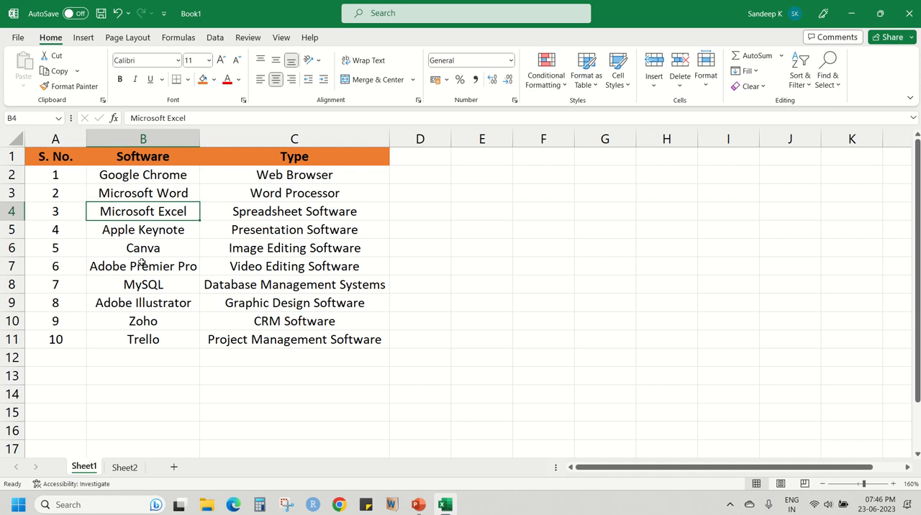
{"action": "left_click", "coordinate": [138, 281]}
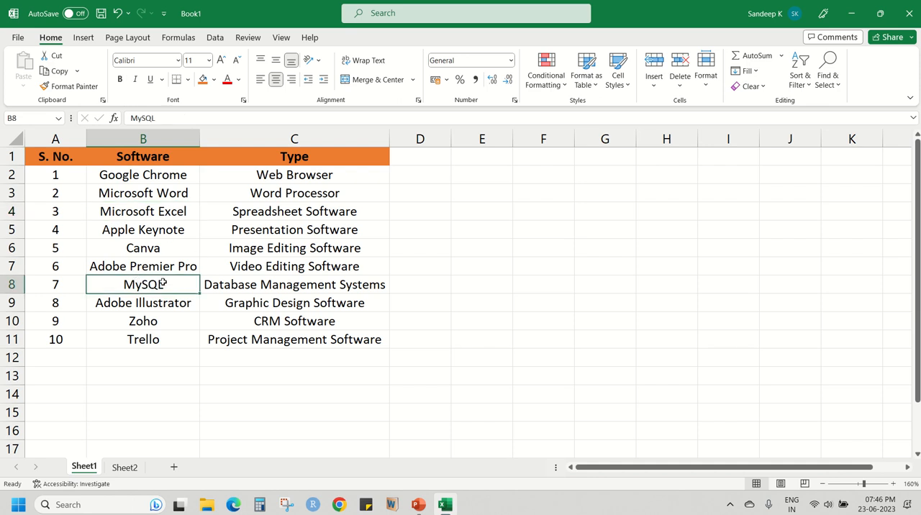
{"action": "left_click", "coordinate": [318, 61]}
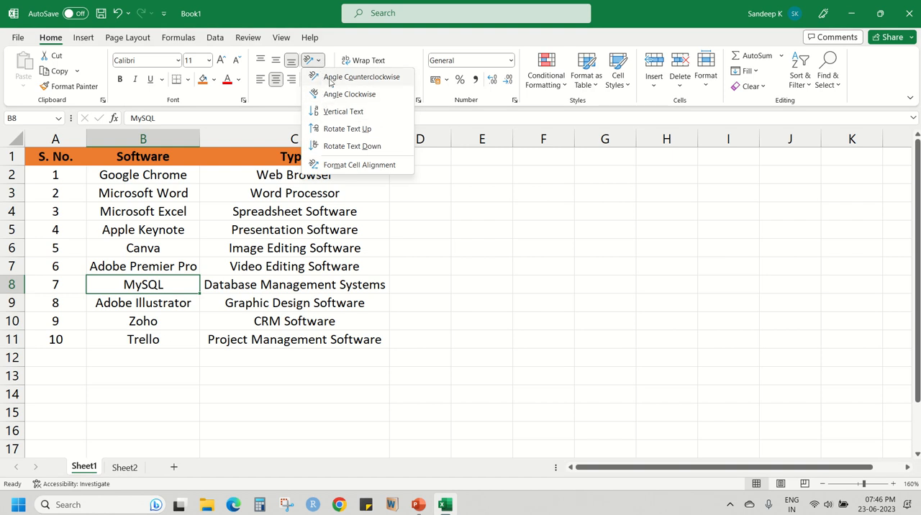
{"action": "left_click", "coordinate": [330, 77]}
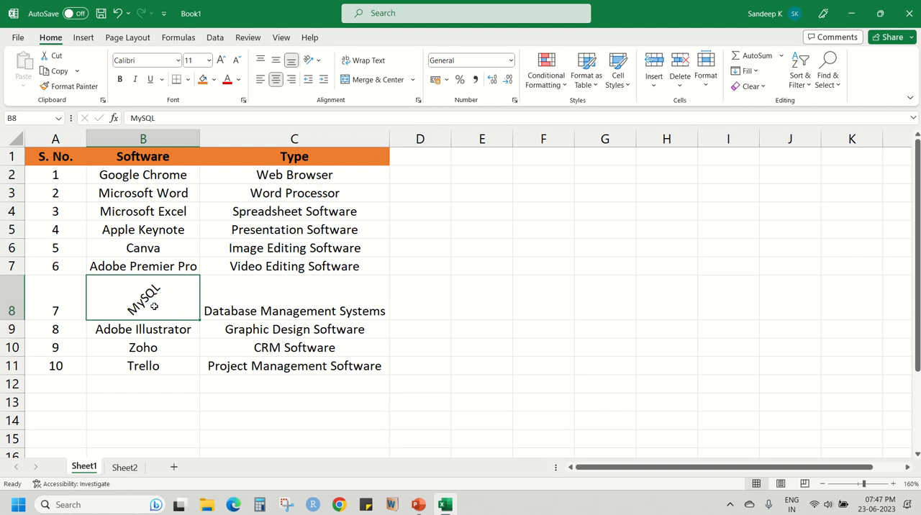
Undo the counterclockwise text rotation of the MySQL entry in B8.
{"action": "left_click", "coordinate": [117, 13]}
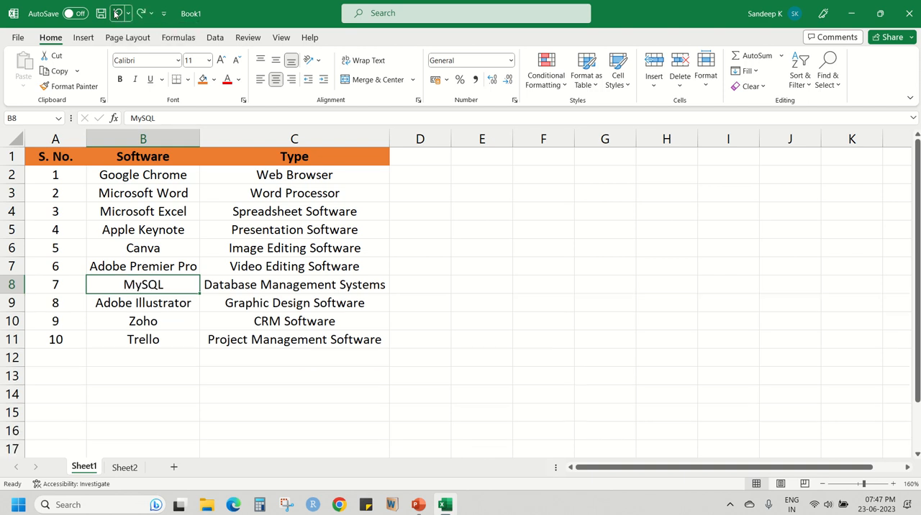
{"action": "key", "text": "Up"}
{"action": "key", "text": "Up"}
{"action": "key", "text": "Up"}
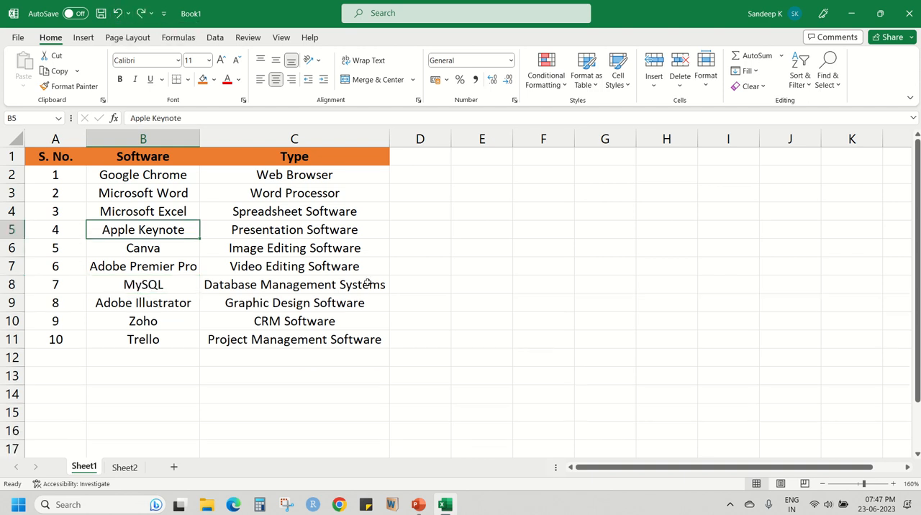
Widen column A slightly.
{"action": "left_click_drag", "start_coordinate": [57, 175], "coordinate": [302, 340]}
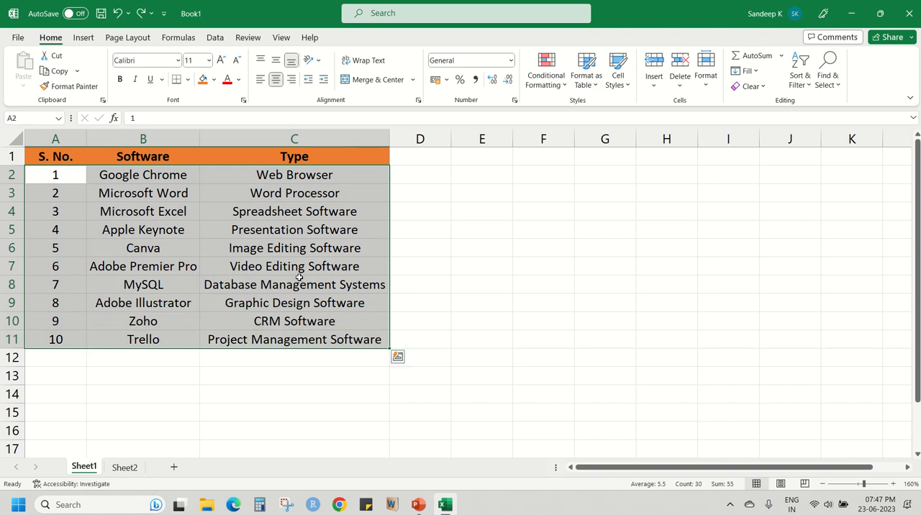
{"action": "left_click", "coordinate": [295, 250]}
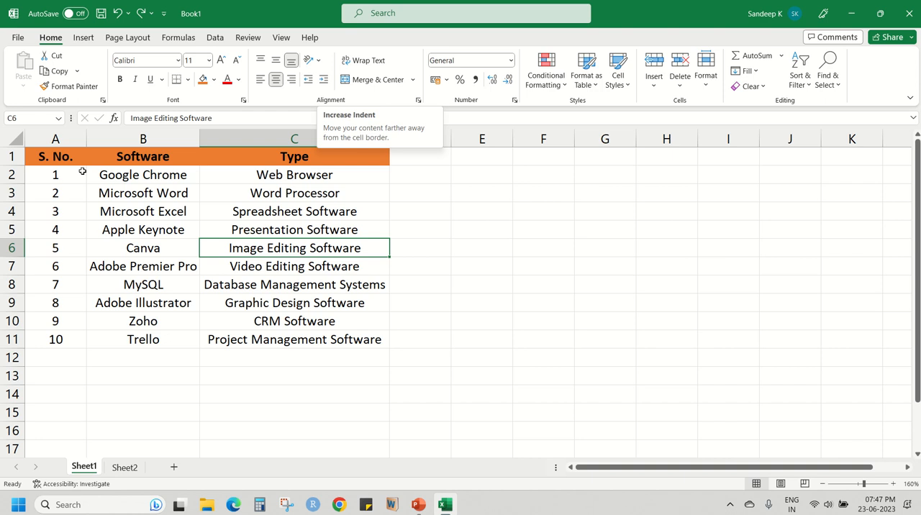
{"action": "left_click_drag", "start_coordinate": [86, 138], "coordinate": [95, 139]}
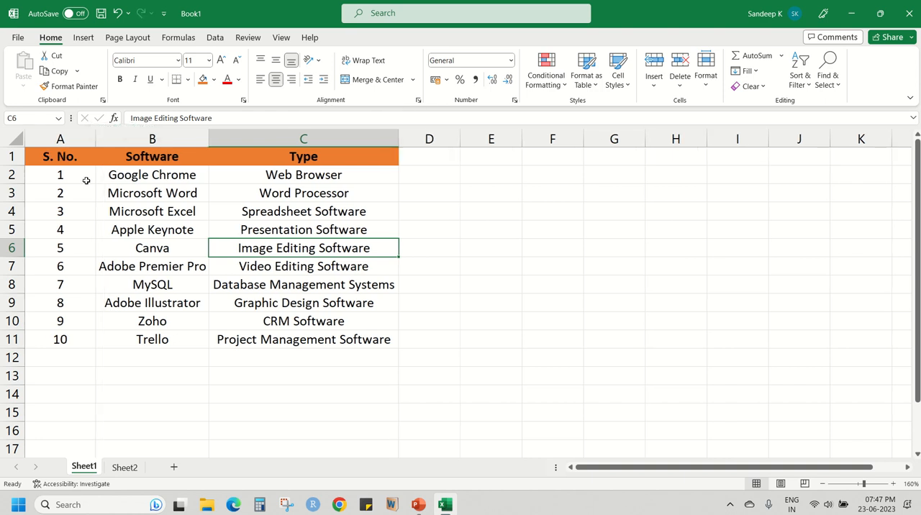
Increase the indent of the serial number in A2 by one level and undo the change.
{"action": "left_click", "coordinate": [86, 180]}
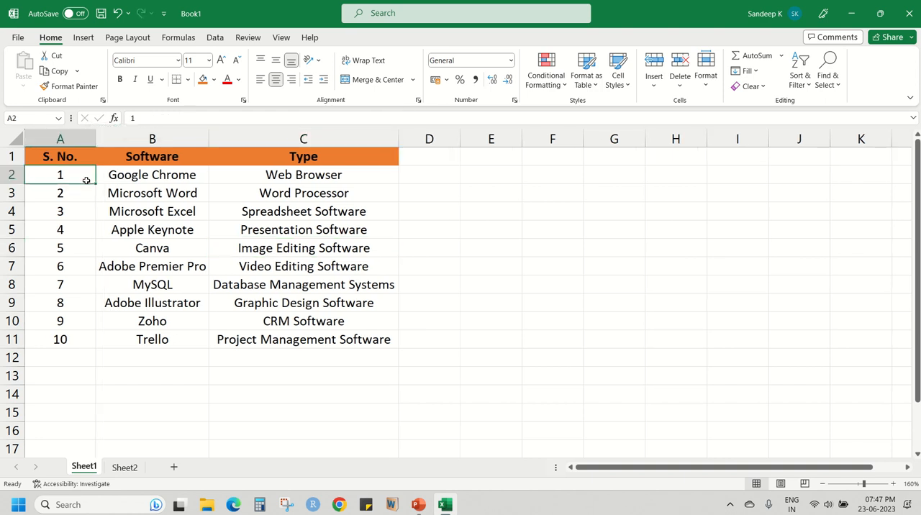
{"action": "left_click", "coordinate": [324, 80]}
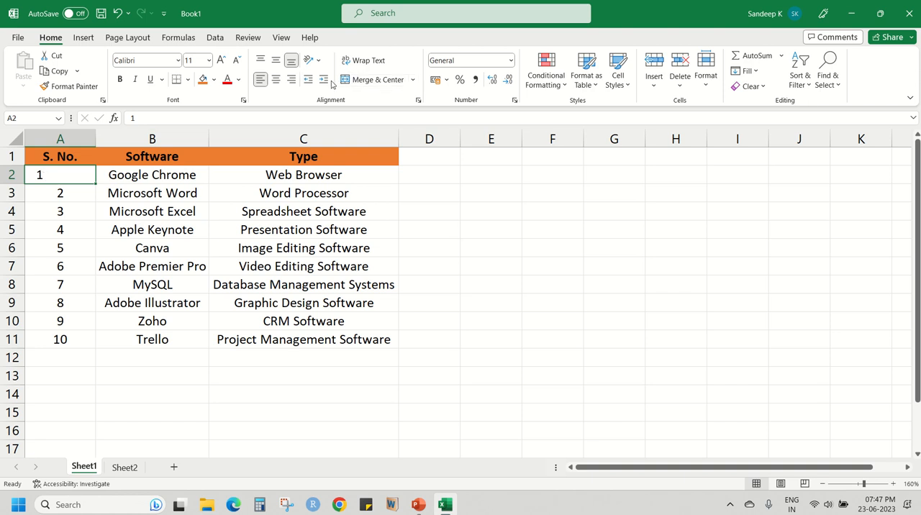
{"action": "left_click", "coordinate": [117, 13]}
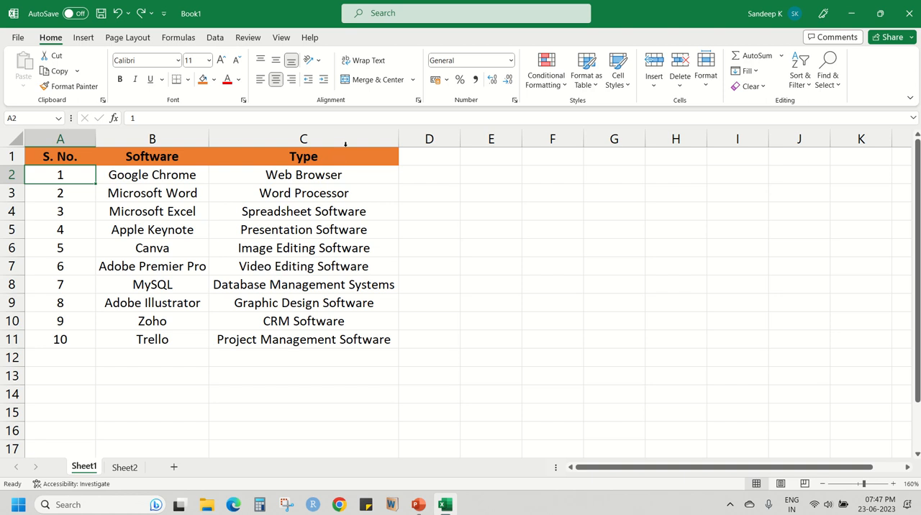
Apply All Borders to the table A1:C11 and deselect the table.
{"action": "left_click_drag", "start_coordinate": [72, 158], "coordinate": [308, 335]}
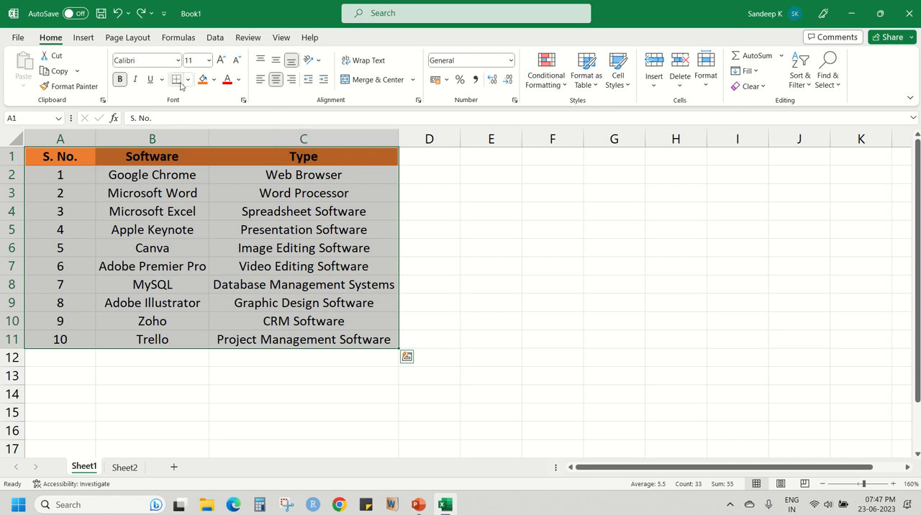
{"action": "left_click", "coordinate": [185, 218]}
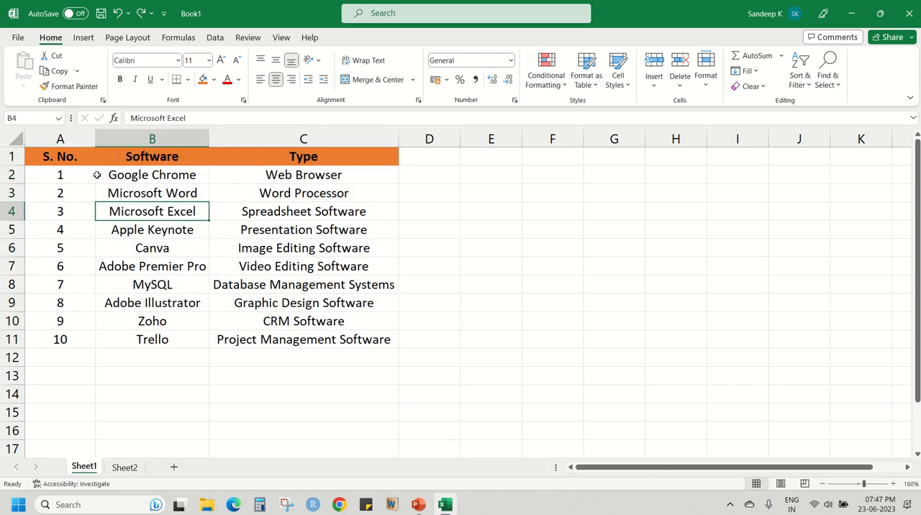
{"action": "left_click_drag", "start_coordinate": [73, 163], "coordinate": [364, 335]}
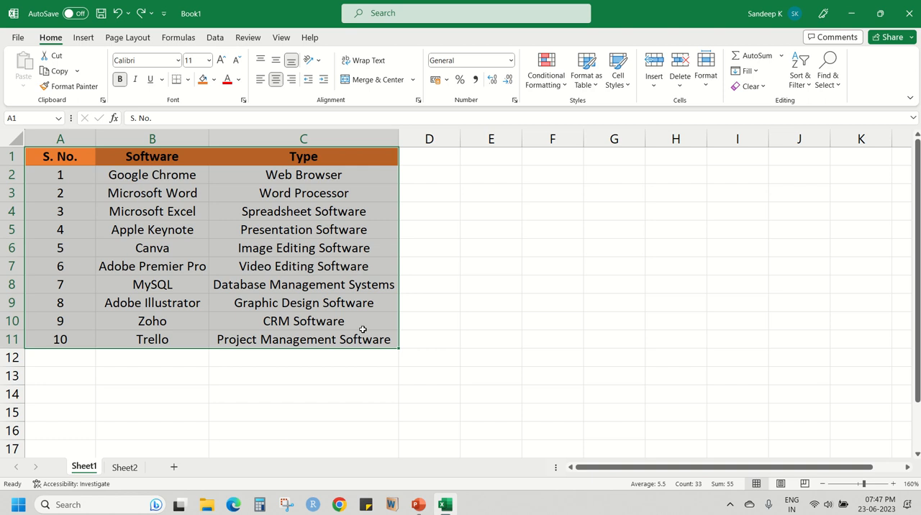
{"action": "left_click", "coordinate": [188, 80]}
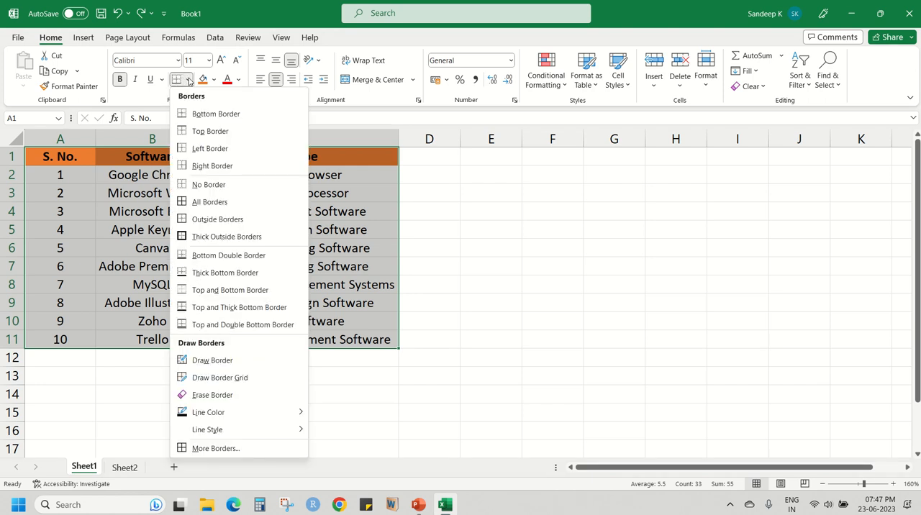
{"action": "left_click", "coordinate": [198, 208]}
{"action": "left_click", "coordinate": [285, 263]}
{"action": "key", "text": "Down"}
{"action": "key", "text": "Right"}
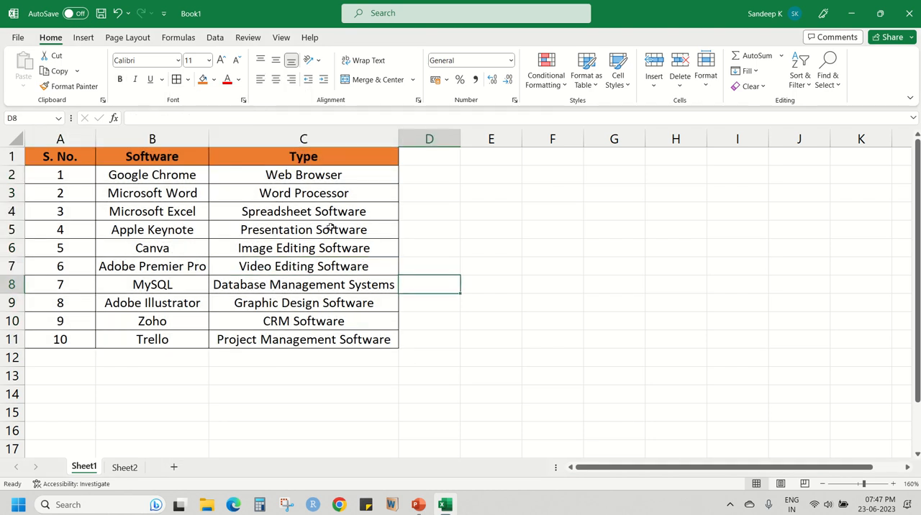
{"action": "left_click_drag", "start_coordinate": [72, 156], "coordinate": [315, 343]}
{"action": "left_click", "coordinate": [302, 230]}
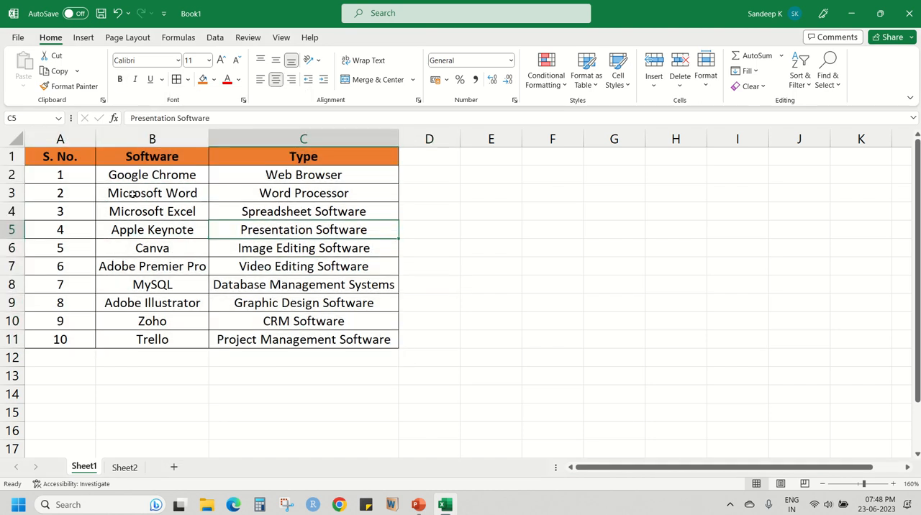
Review the available border types and the line color and line style options for drawing borders.
{"action": "left_click", "coordinate": [72, 156]}
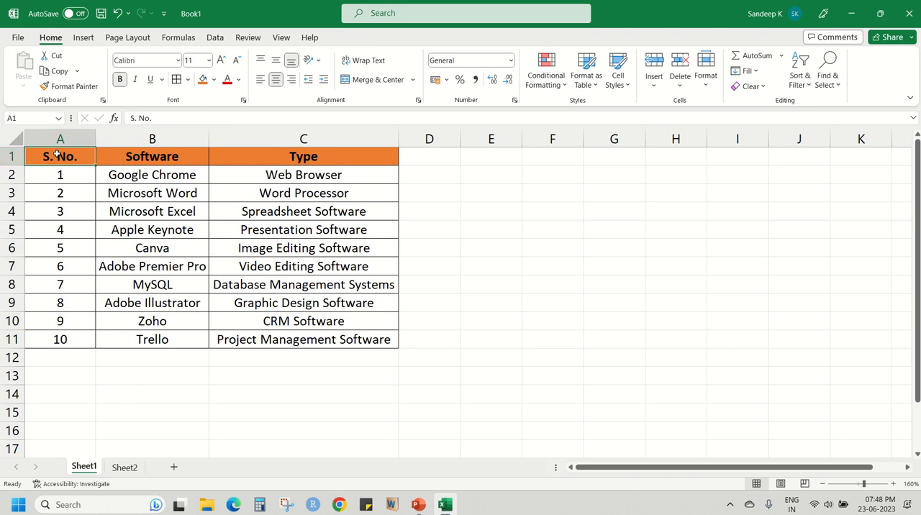
{"action": "left_click_drag", "start_coordinate": [57, 154], "coordinate": [303, 335]}
{"action": "left_click", "coordinate": [298, 242]}
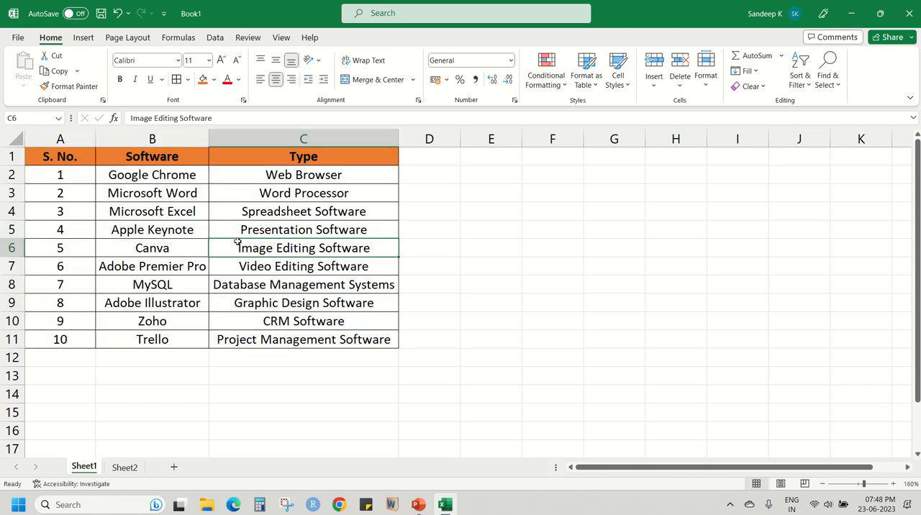
{"action": "left_click", "coordinate": [189, 80]}
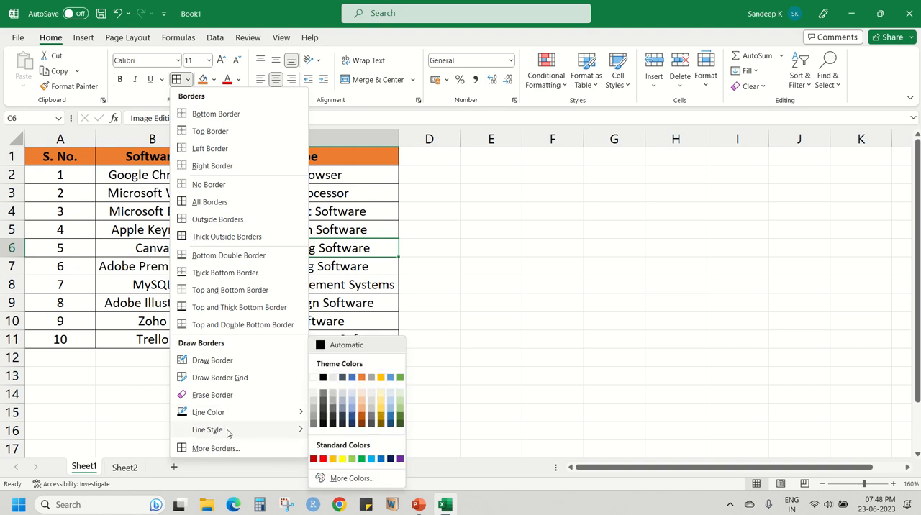
{"action": "mouse_move", "coordinate": [228, 433]}
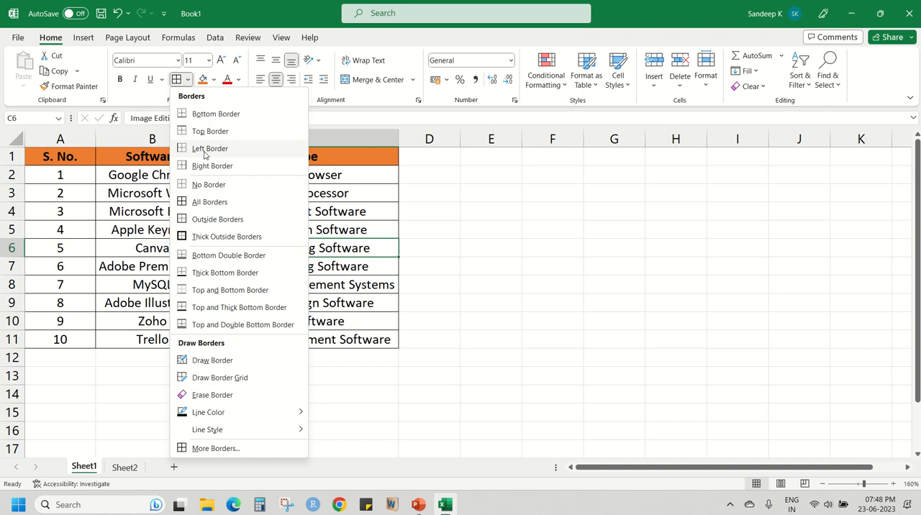
{"action": "left_click", "coordinate": [68, 249]}
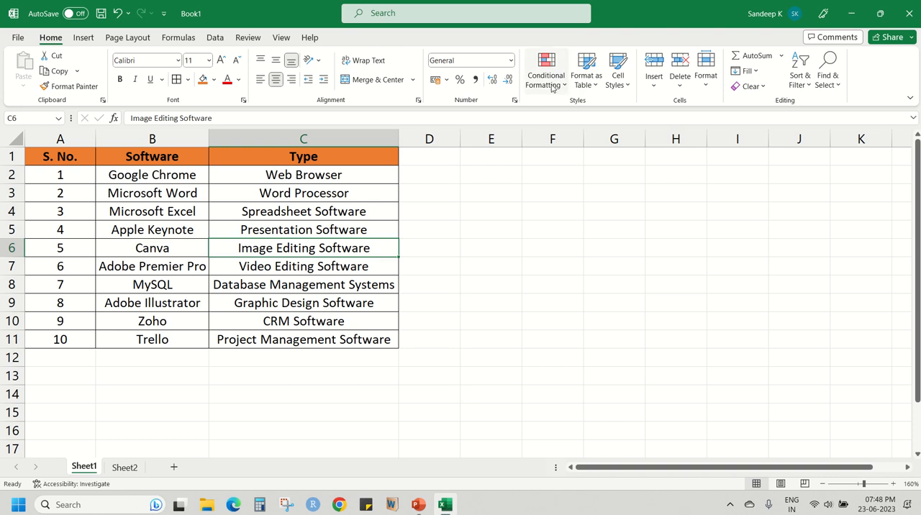
Examine the Highlight Cells Rules offered by Conditional Formatting without applying a rule.
{"action": "left_click", "coordinate": [353, 181]}
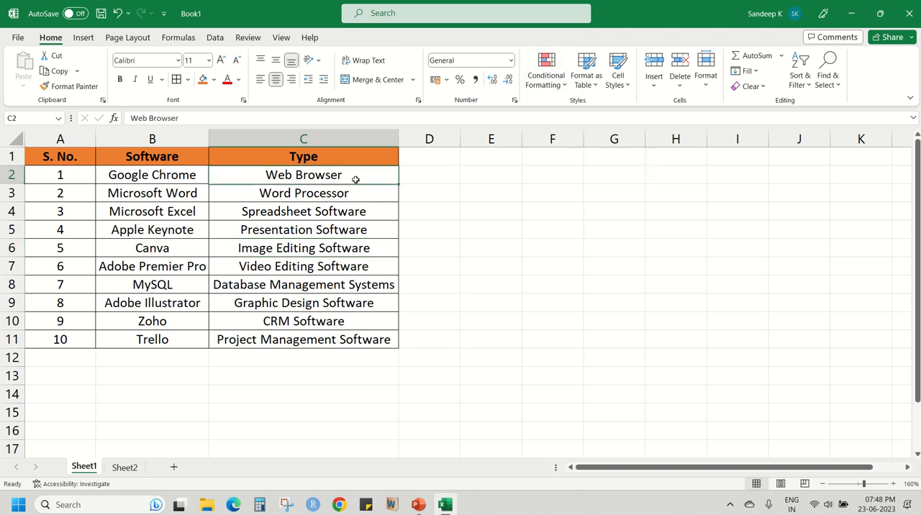
{"action": "left_click", "coordinate": [163, 177]}
{"action": "left_click", "coordinate": [545, 72]}
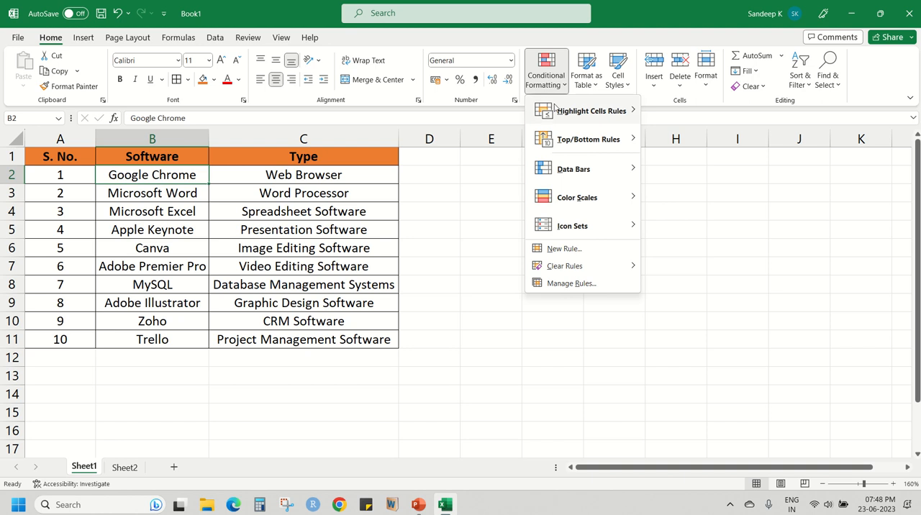
{"action": "mouse_move", "coordinate": [554, 108]}
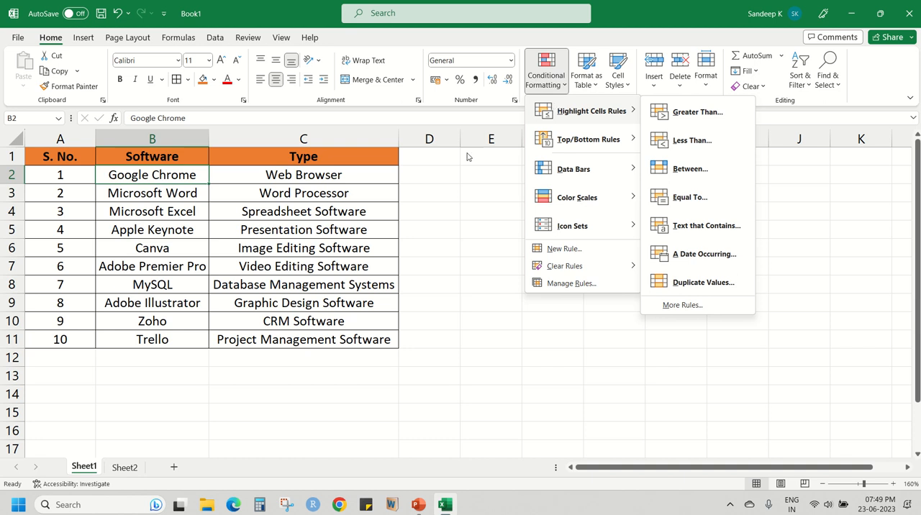
{"action": "left_click", "coordinate": [221, 204]}
{"action": "left_click", "coordinate": [190, 211]}
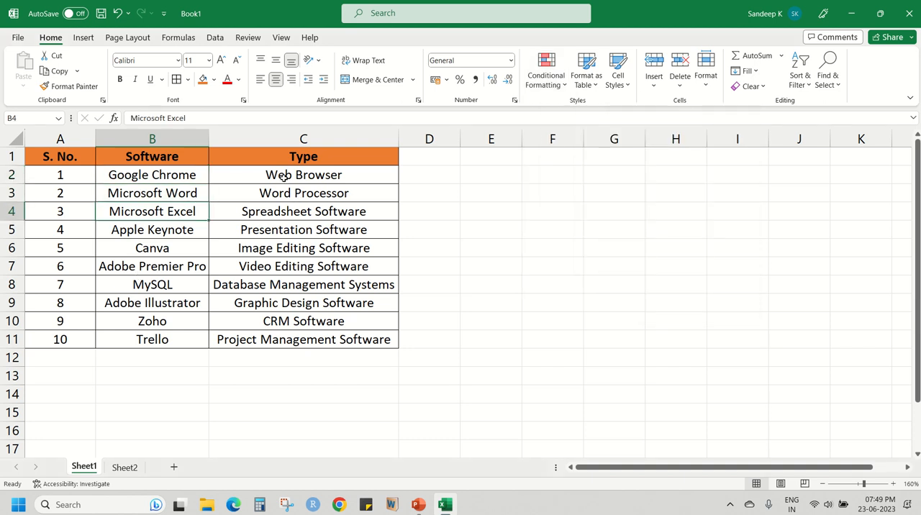
Copy the Project Management Software entry from C11 into C12 to create a duplicate.
{"action": "left_click", "coordinate": [280, 338]}
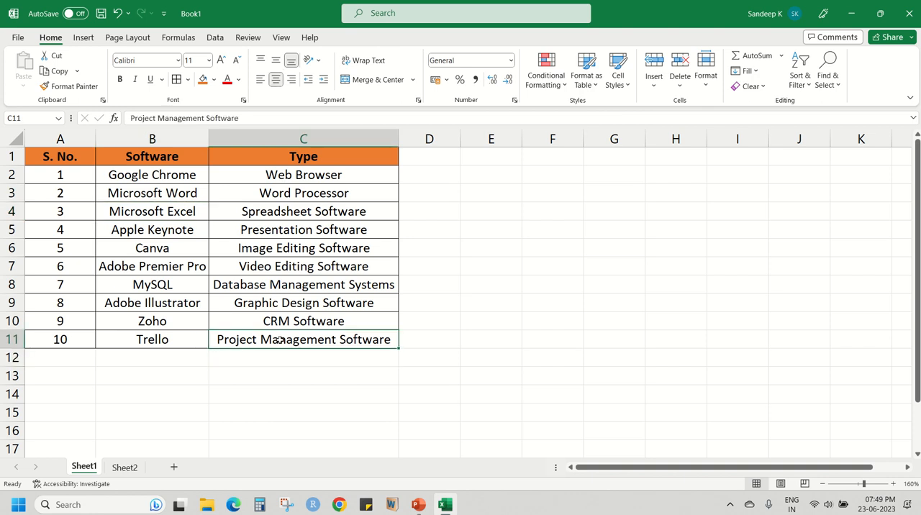
{"action": "key", "text": "ctrl+c"}
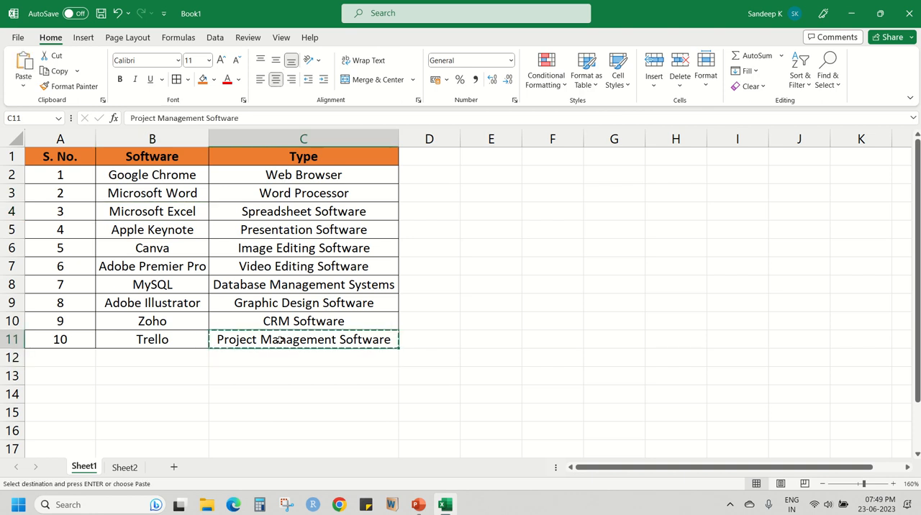
{"action": "key", "text": "Down"}
{"action": "key", "text": "ctrl+v"}
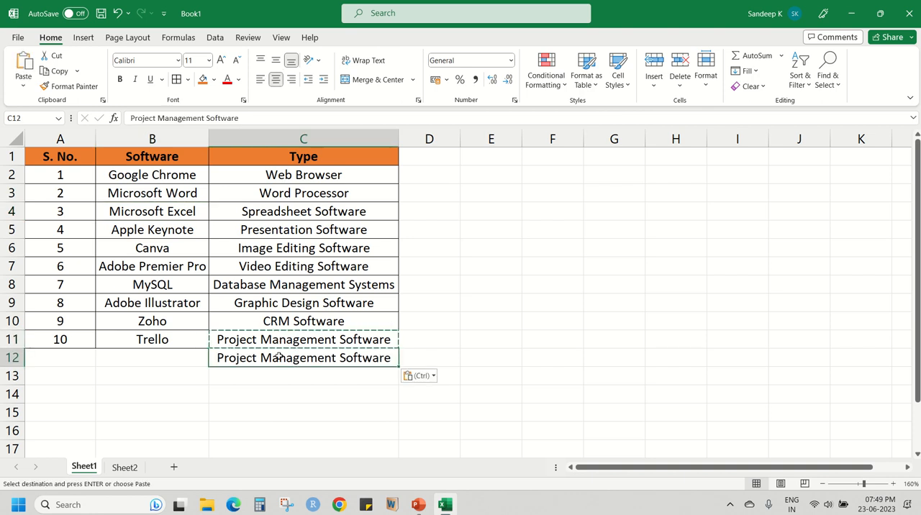
{"action": "left_click", "coordinate": [304, 339]}
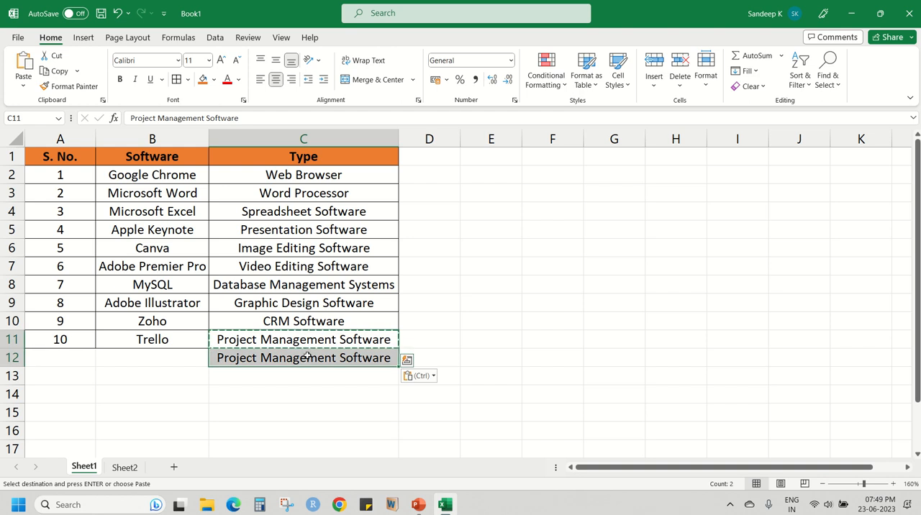
Highlight duplicate values in column C with Light Red Fill with Dark Red Text using Conditional Formatting.
{"action": "left_click", "coordinate": [335, 141]}
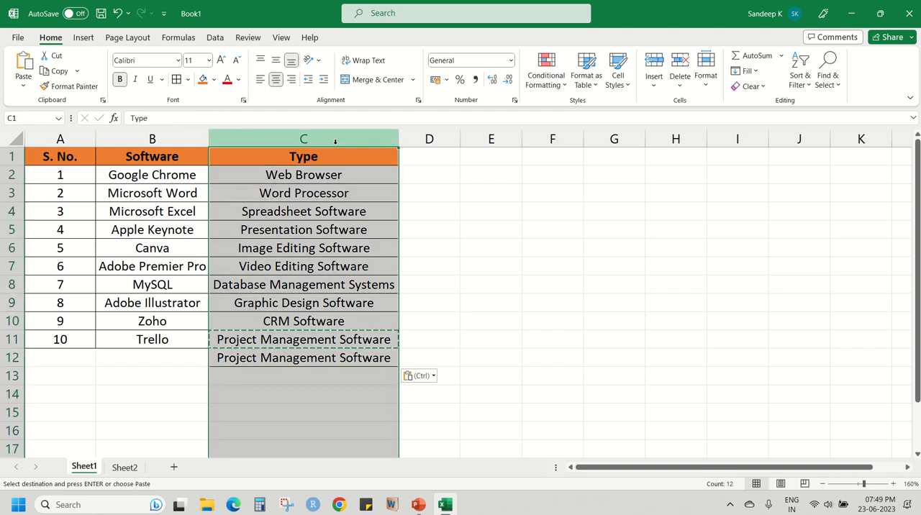
{"action": "left_click", "coordinate": [543, 83]}
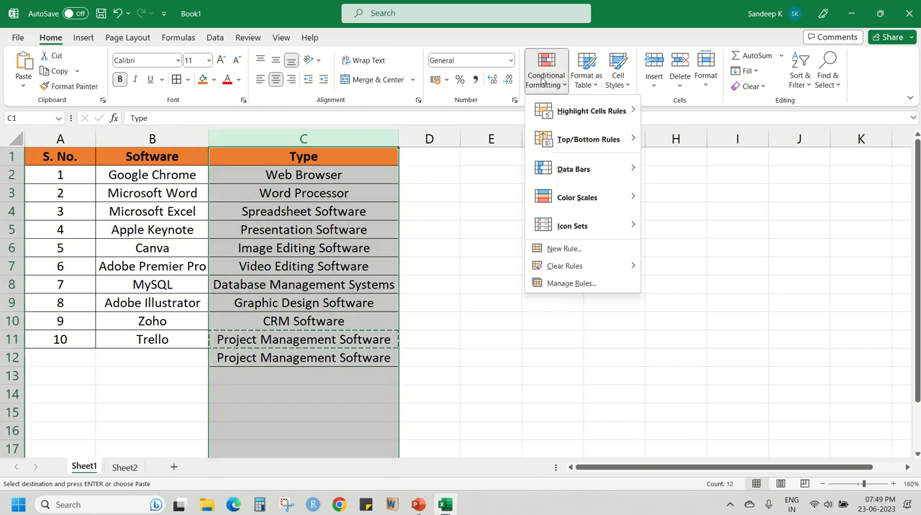
{"action": "mouse_move", "coordinate": [548, 113]}
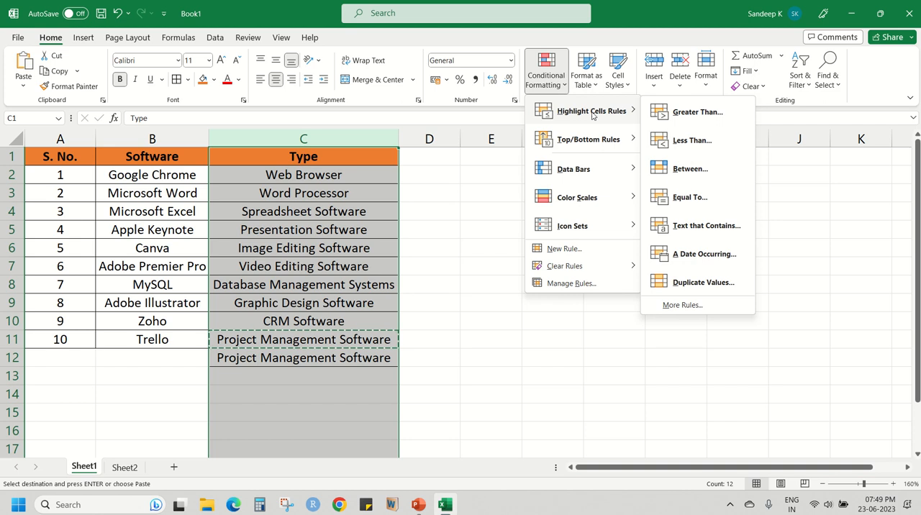
{"action": "left_click", "coordinate": [703, 283]}
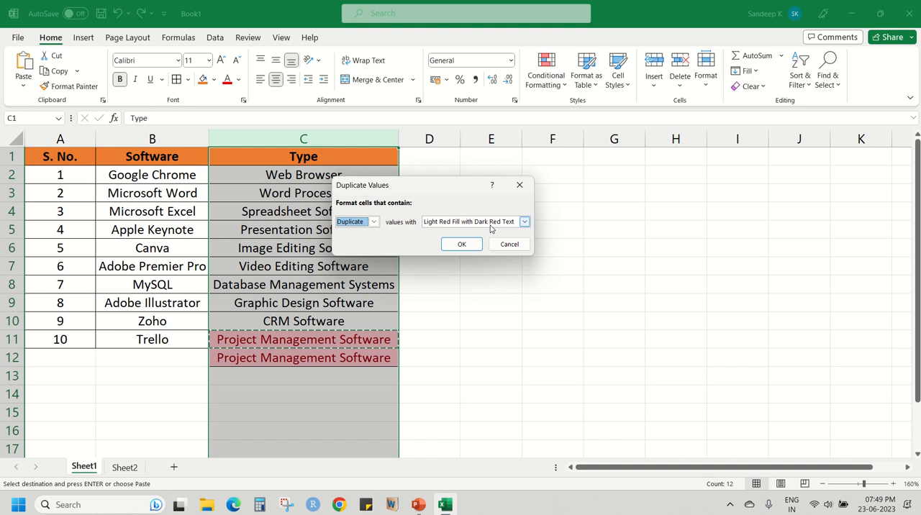
{"action": "left_click", "coordinate": [464, 244]}
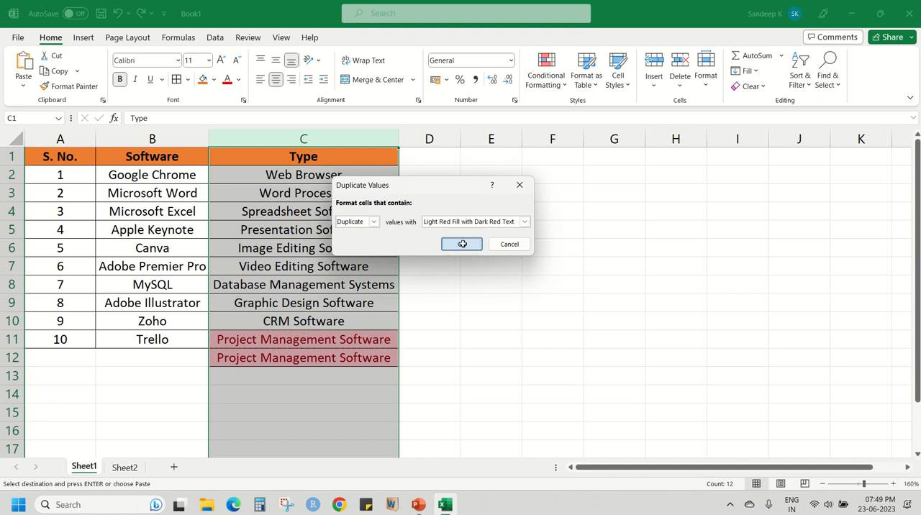
{"action": "left_click", "coordinate": [309, 303]}
{"action": "left_click_drag", "start_coordinate": [318, 338], "coordinate": [318, 358]}
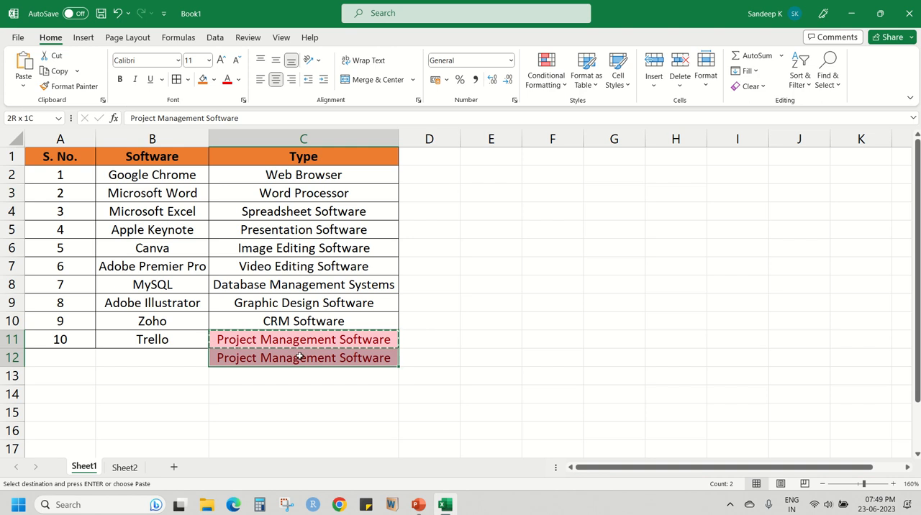
Review the remaining Conditional Formatting options, including data bars, color scales, icon sets and rule management.
{"action": "left_click", "coordinate": [546, 71]}
{"action": "mouse_move", "coordinate": [590, 110]}
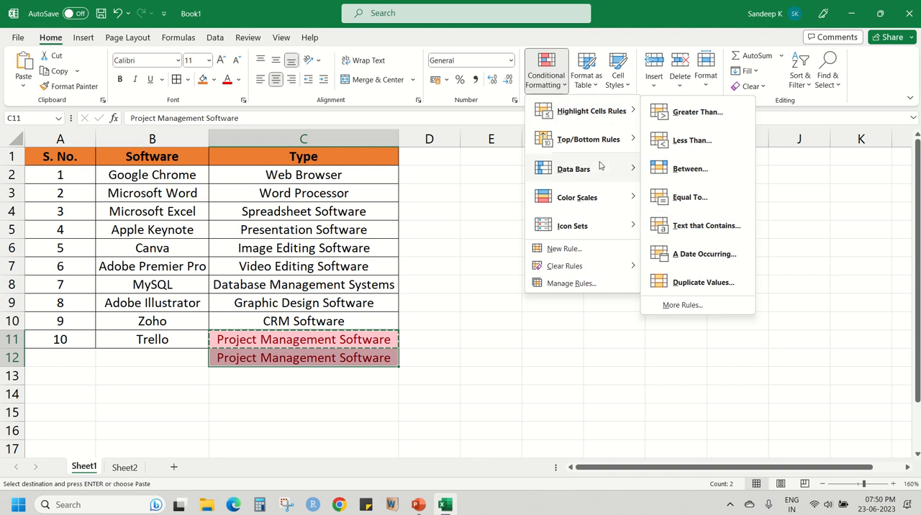
{"action": "mouse_move", "coordinate": [587, 194]}
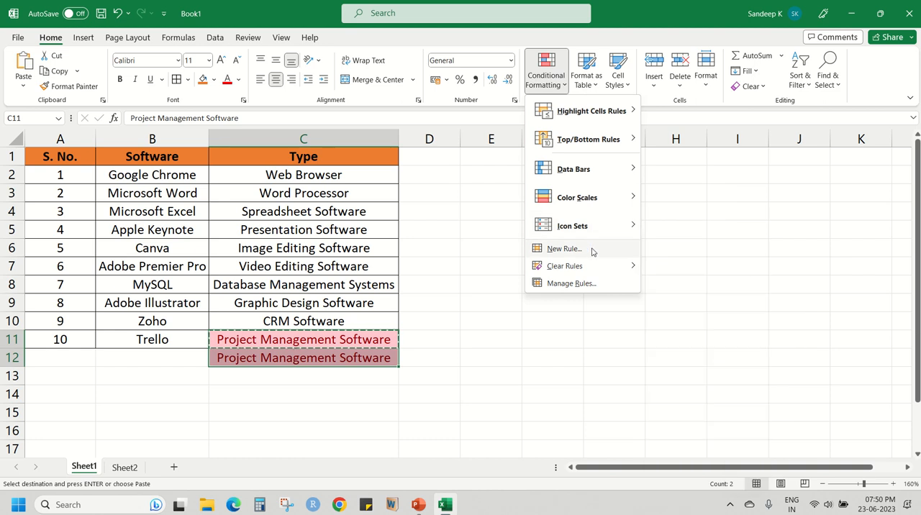
{"action": "left_click", "coordinate": [564, 76]}
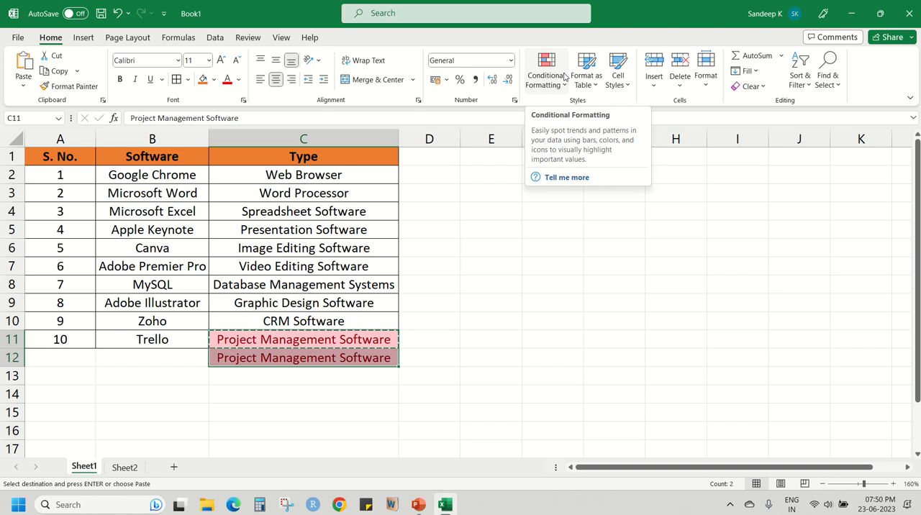
{"action": "left_click", "coordinate": [303, 193]}
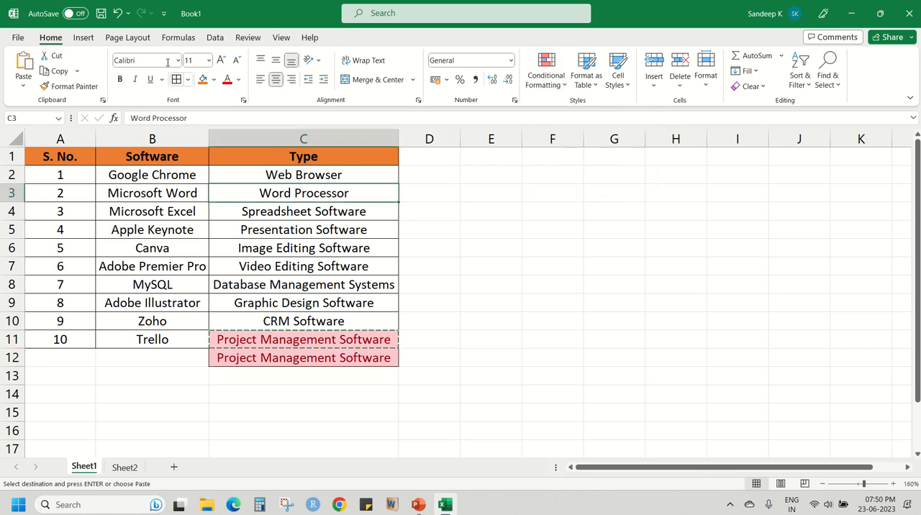
Undo the duplicate-value highlighting in column C and the pasted entry in C12.
{"action": "left_click", "coordinate": [119, 12]}
{"action": "left_click", "coordinate": [118, 13]}
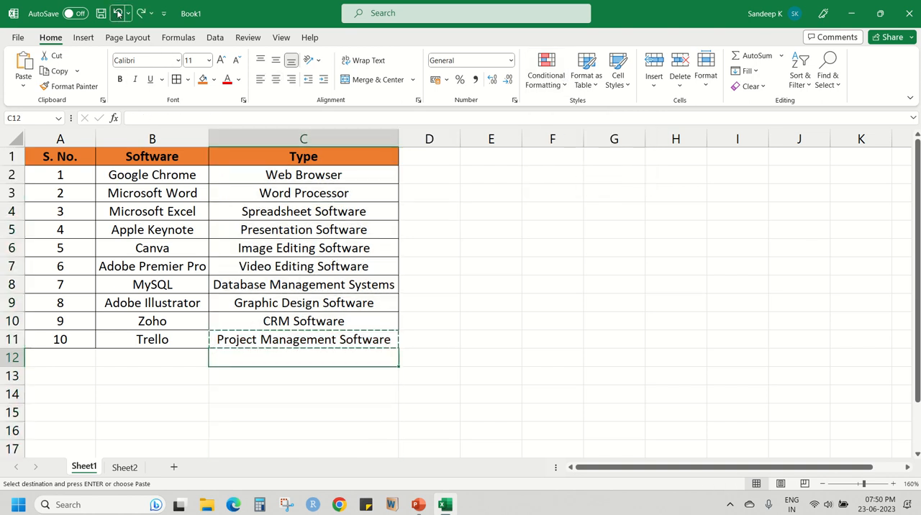
{"action": "left_click", "coordinate": [462, 298]}
{"action": "left_click", "coordinate": [488, 252]}
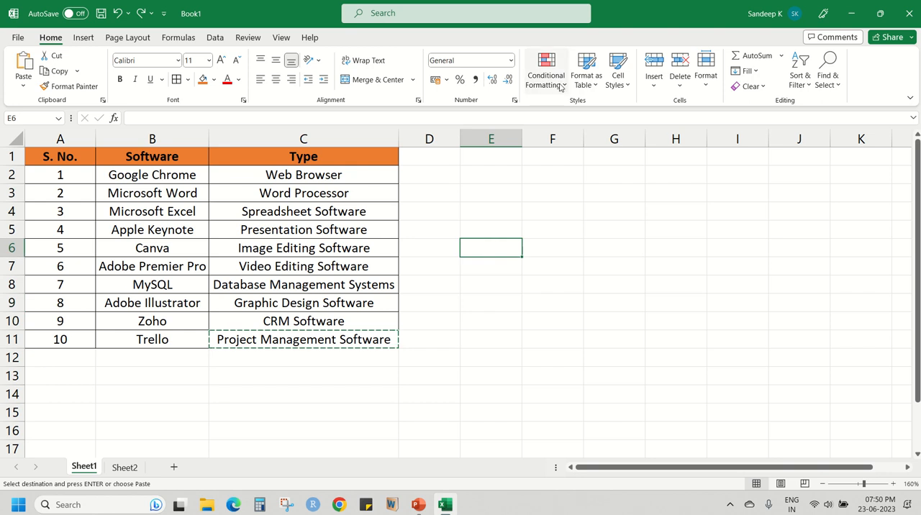
Format A1:C11 as a table with headers using the style Orange, Table Style Medium 10.
{"action": "left_click", "coordinate": [305, 172]}
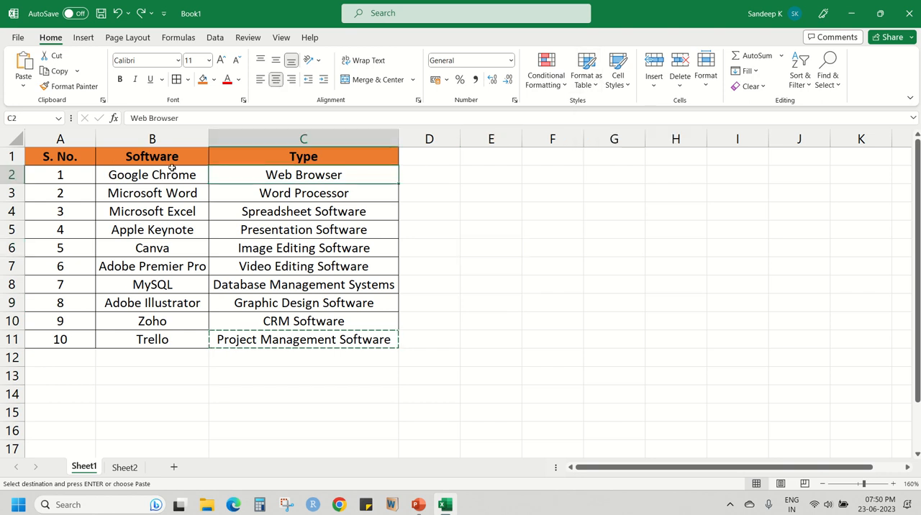
{"action": "left_click_drag", "start_coordinate": [62, 152], "coordinate": [304, 338]}
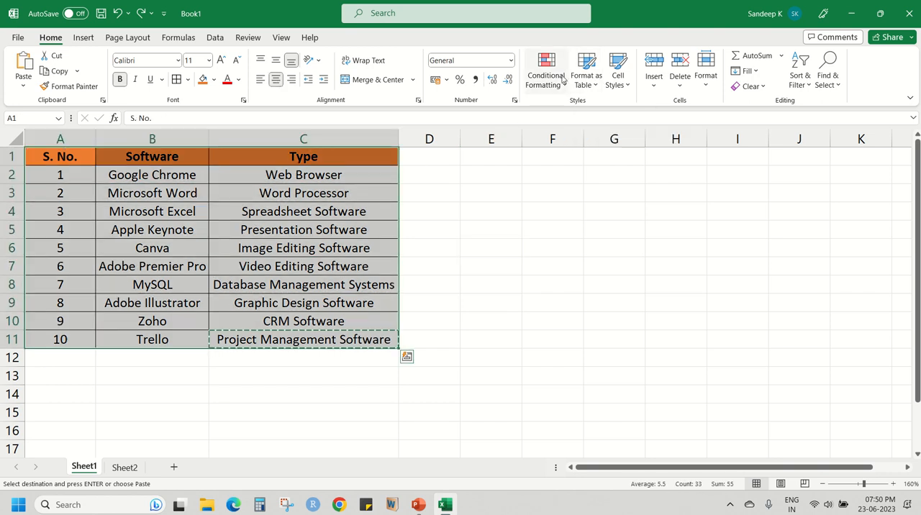
{"action": "left_click", "coordinate": [586, 76]}
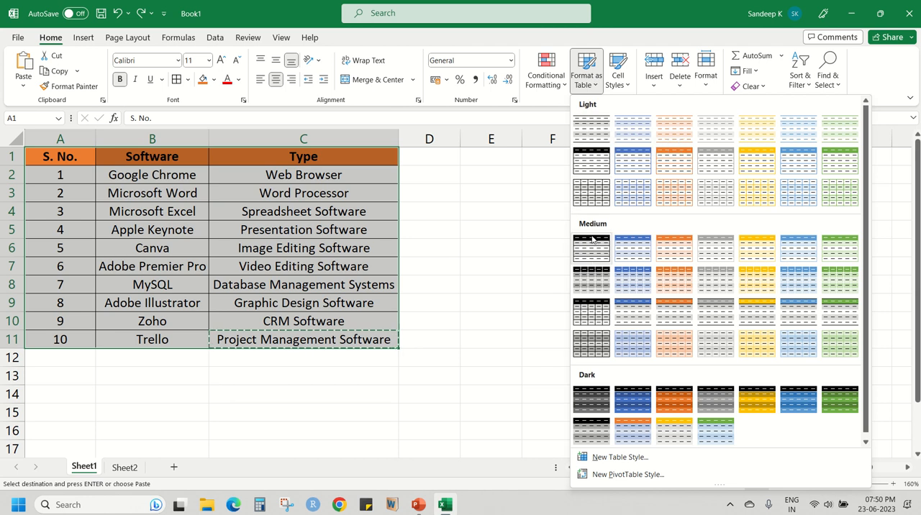
{"action": "scroll", "coordinate": [656, 270], "scroll_direction": "down", "scroll_amount": 1}
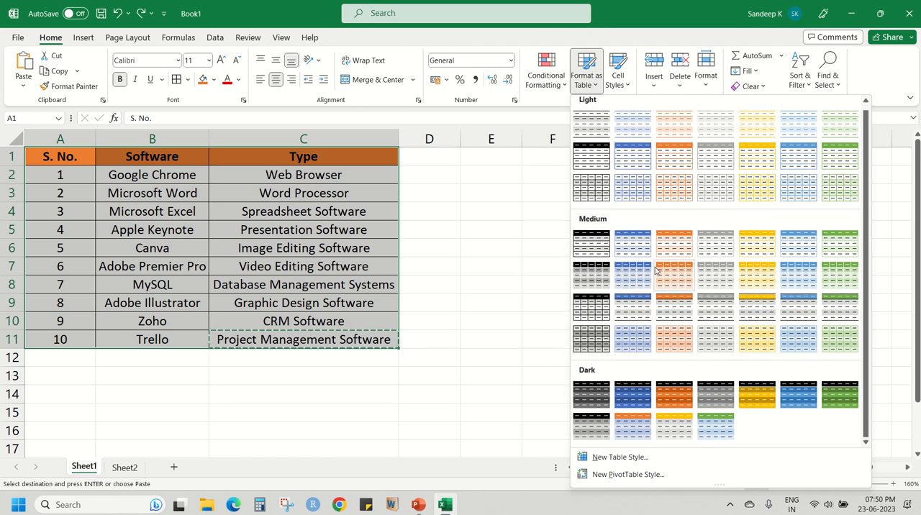
{"action": "scroll", "coordinate": [655, 320], "scroll_direction": "up", "scroll_amount": 1}
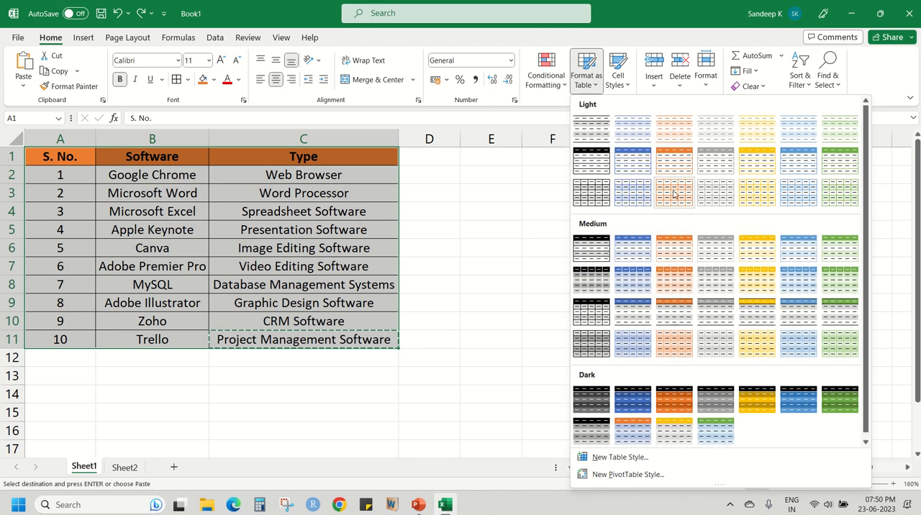
{"action": "left_click", "coordinate": [682, 283]}
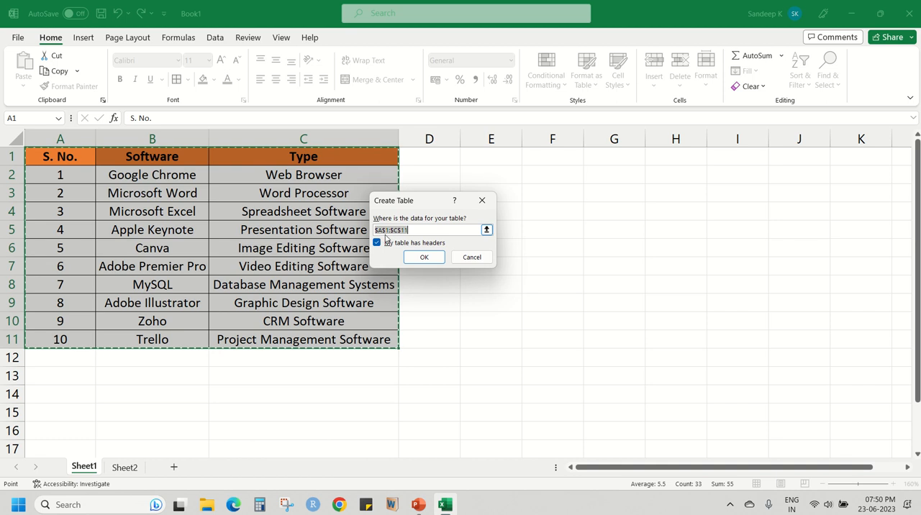
{"action": "left_click", "coordinate": [423, 257]}
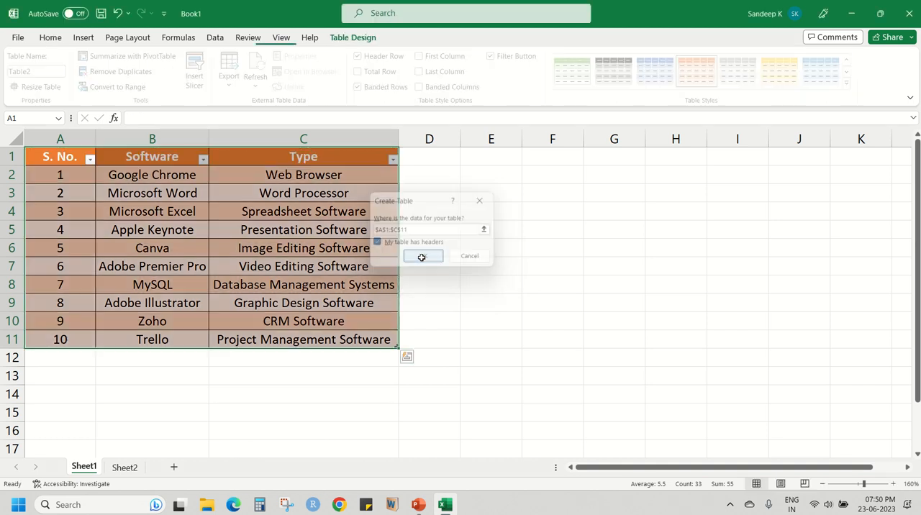
{"action": "left_click", "coordinate": [186, 209]}
{"action": "left_click_drag", "start_coordinate": [62, 157], "coordinate": [320, 338]}
{"action": "left_click", "coordinate": [343, 271]}
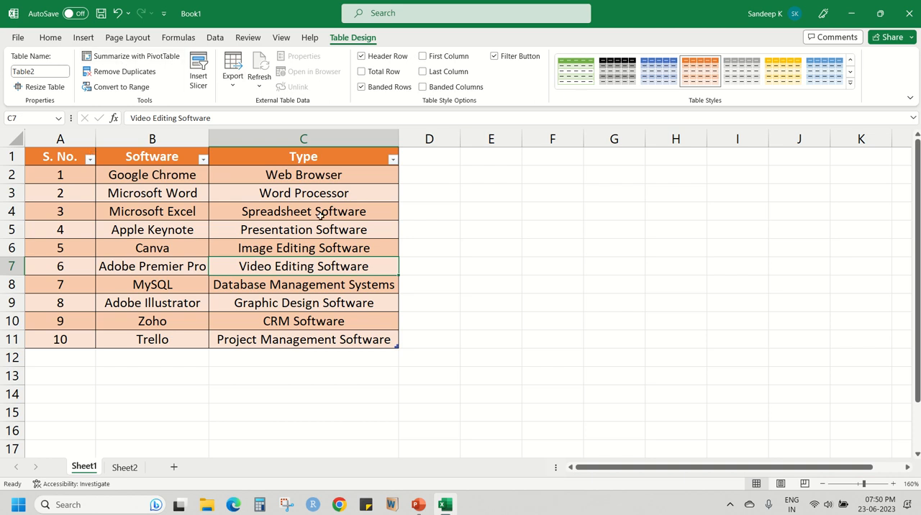
Undo the table formatting of A1:C11 and deselect the range.
{"action": "left_click", "coordinate": [118, 14]}
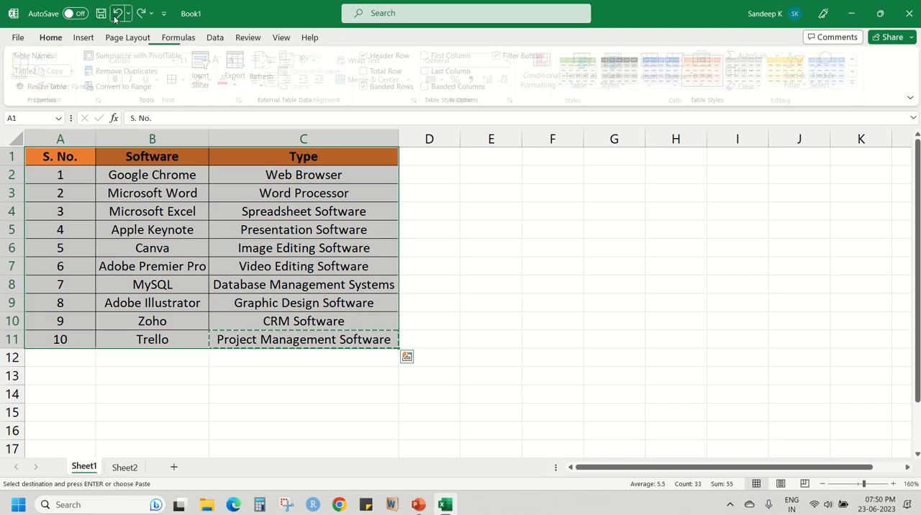
{"action": "left_click", "coordinate": [516, 226]}
{"action": "left_click", "coordinate": [349, 214]}
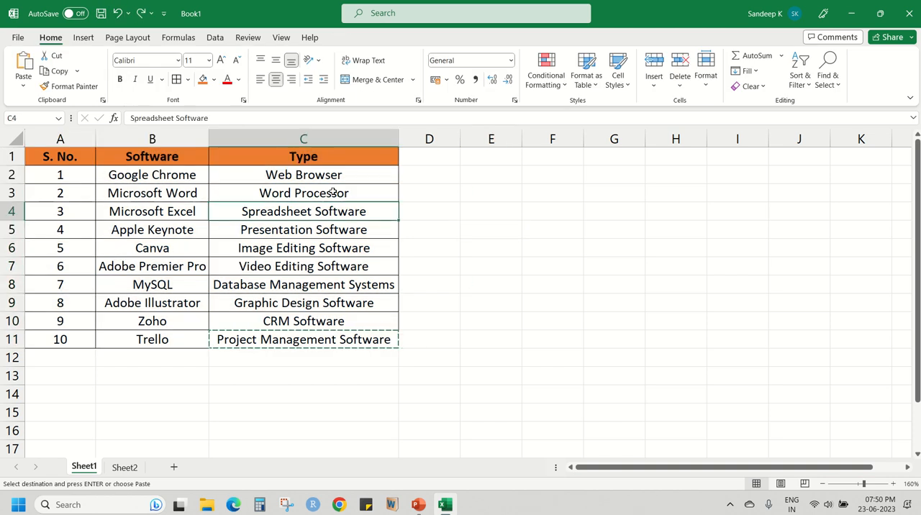
Review the available Cell Styles and the cell insertion options.
{"action": "left_click", "coordinate": [626, 84]}
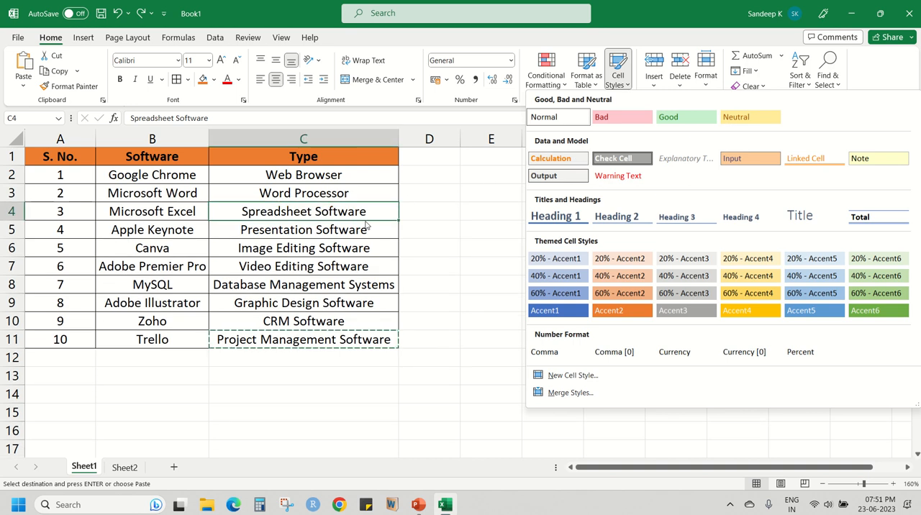
{"action": "left_click", "coordinate": [434, 215]}
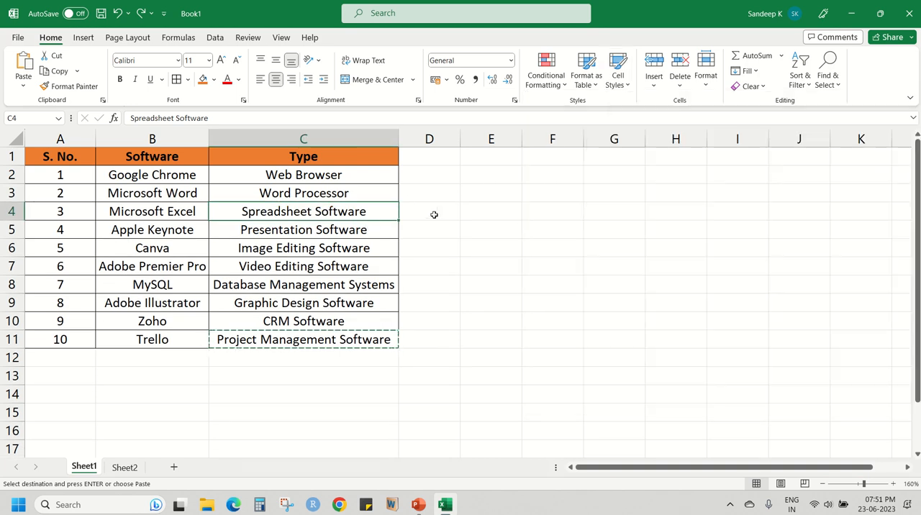
{"action": "left_click", "coordinate": [665, 87]}
{"action": "left_click", "coordinate": [665, 87]}
Insert the copied cell content as a new column before the Type column and widen that column to fit its text.
{"action": "left_click", "coordinate": [349, 194]}
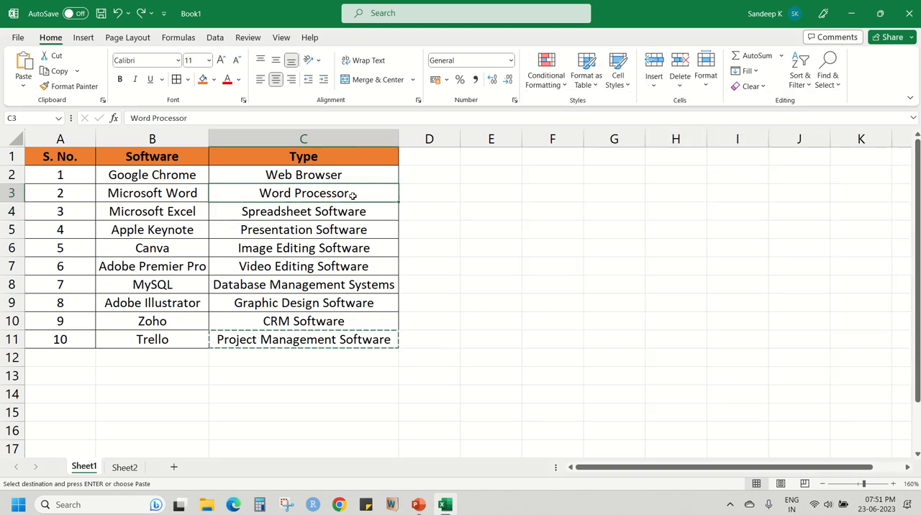
{"action": "left_click", "coordinate": [324, 173]}
{"action": "left_click", "coordinate": [325, 156]}
{"action": "left_click", "coordinate": [326, 136]}
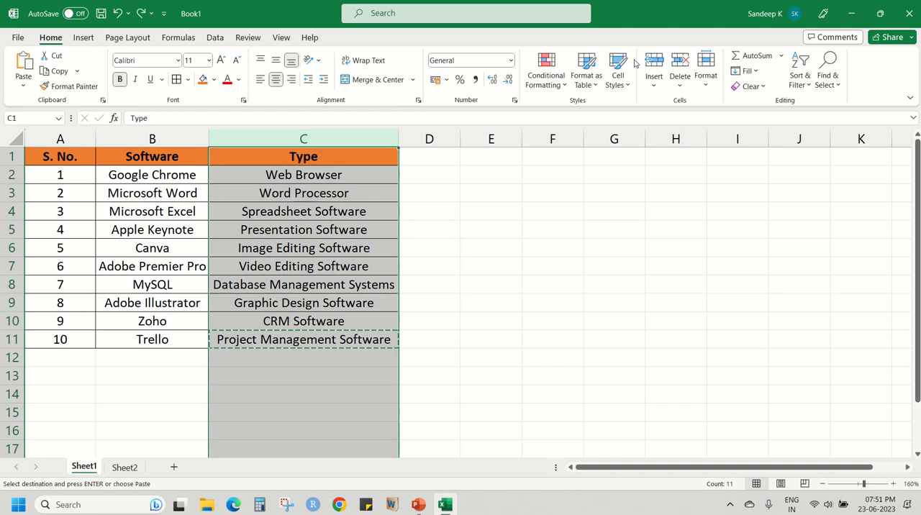
{"action": "left_click", "coordinate": [658, 67]}
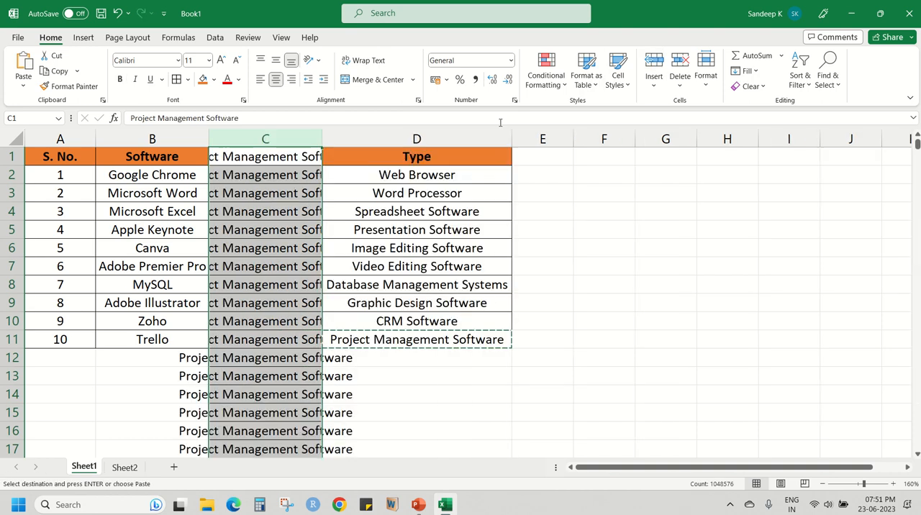
{"action": "left_click_drag", "start_coordinate": [333, 141], "coordinate": [419, 147]}
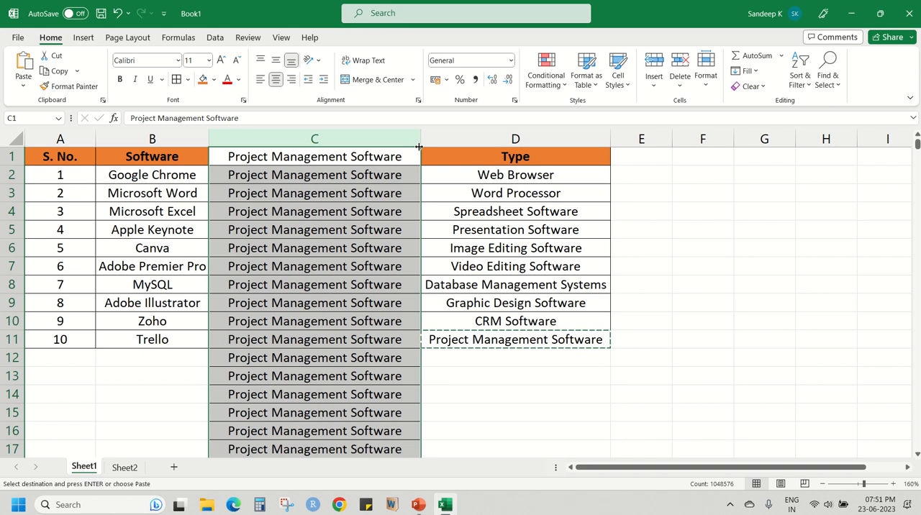
{"action": "left_click", "coordinate": [486, 283]}
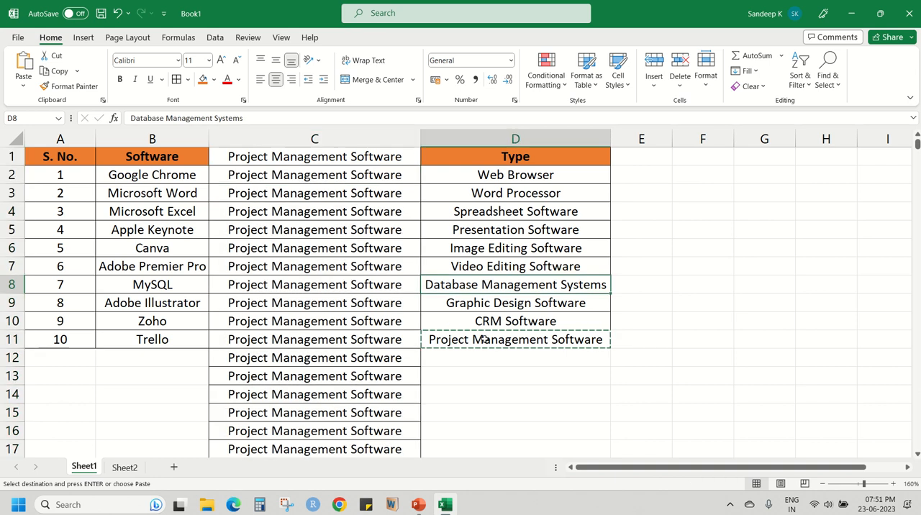
Undo the column widening and the inserted column, and clear the copied cell selection.
{"action": "key", "text": "ctrl+z"}
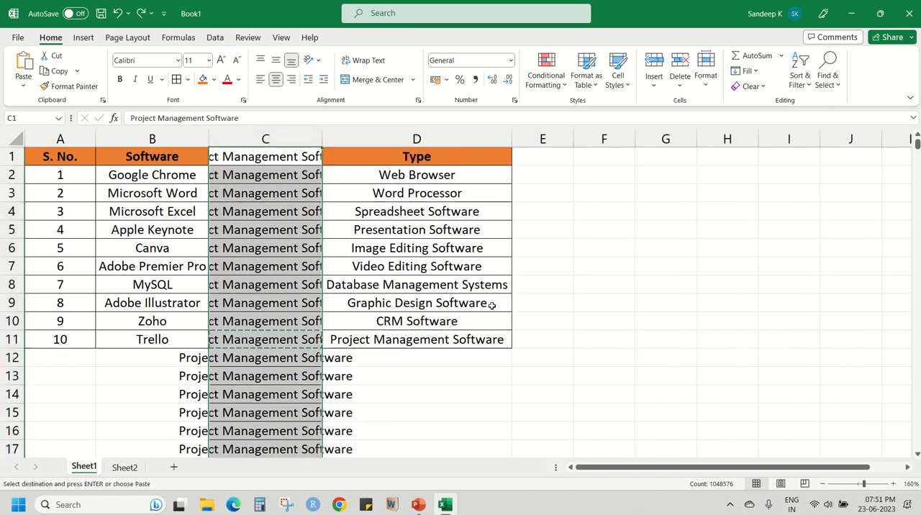
{"action": "key", "text": "ctrl+z"}
{"action": "left_click", "coordinate": [490, 287]}
{"action": "key", "text": "Escape"}
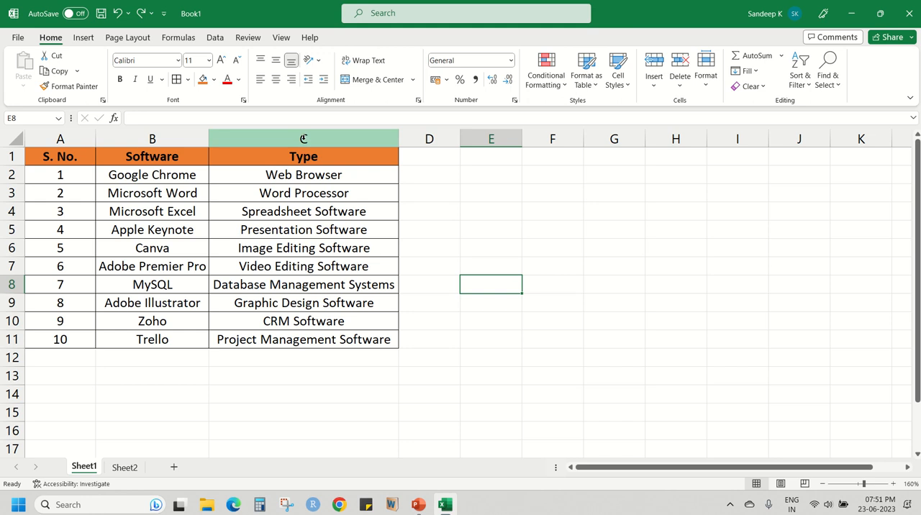
Insert a blank column between the Software and Type columns, look over its cells, and undo the insertion.
{"action": "left_click", "coordinate": [303, 139]}
{"action": "left_click", "coordinate": [654, 64]}
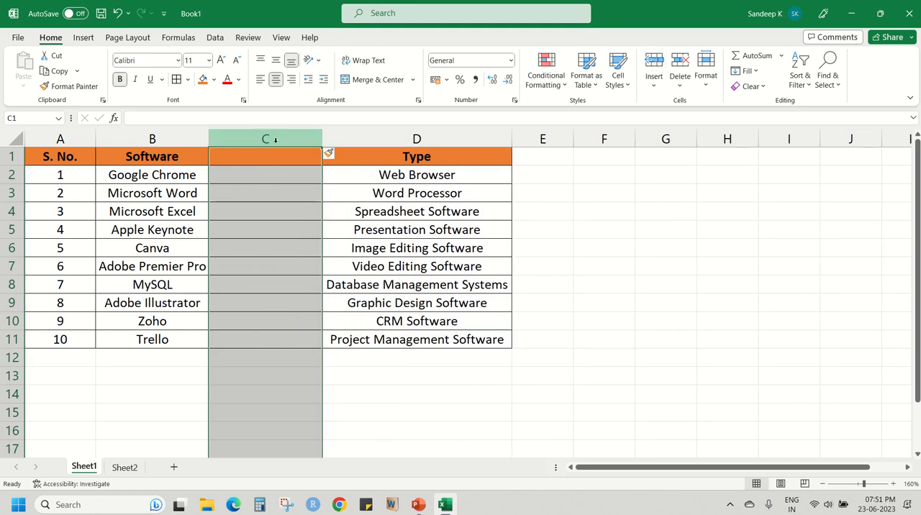
{"action": "left_click", "coordinate": [283, 230]}
{"action": "left_click", "coordinate": [389, 339]}
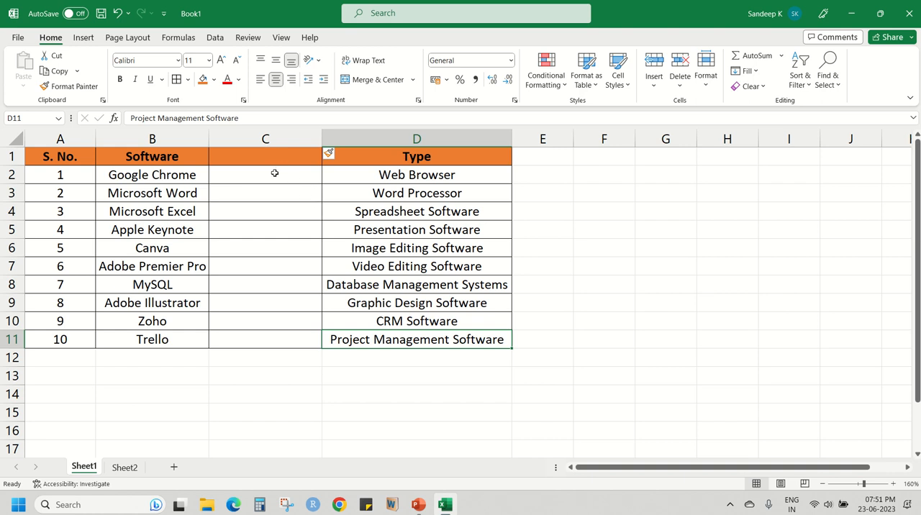
{"action": "left_click_drag", "start_coordinate": [275, 173], "coordinate": [273, 360]}
{"action": "left_click", "coordinate": [276, 266]}
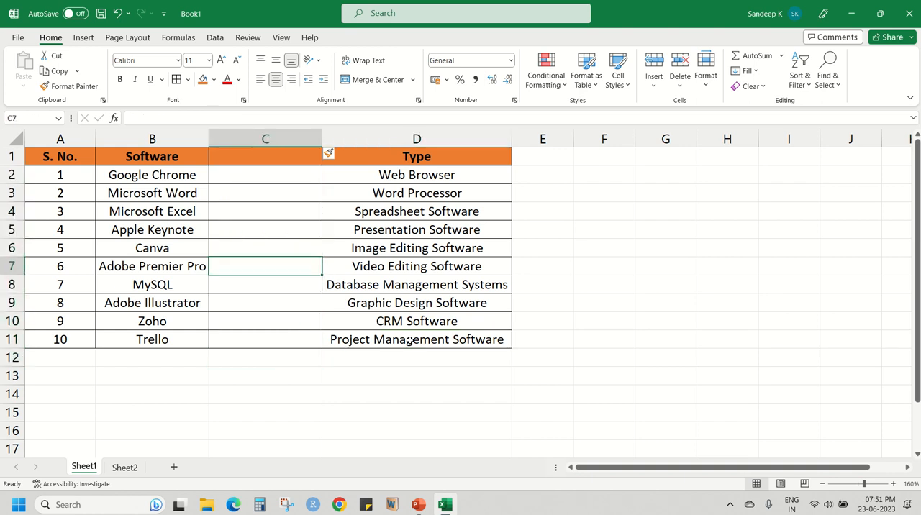
{"action": "left_click", "coordinate": [409, 341]}
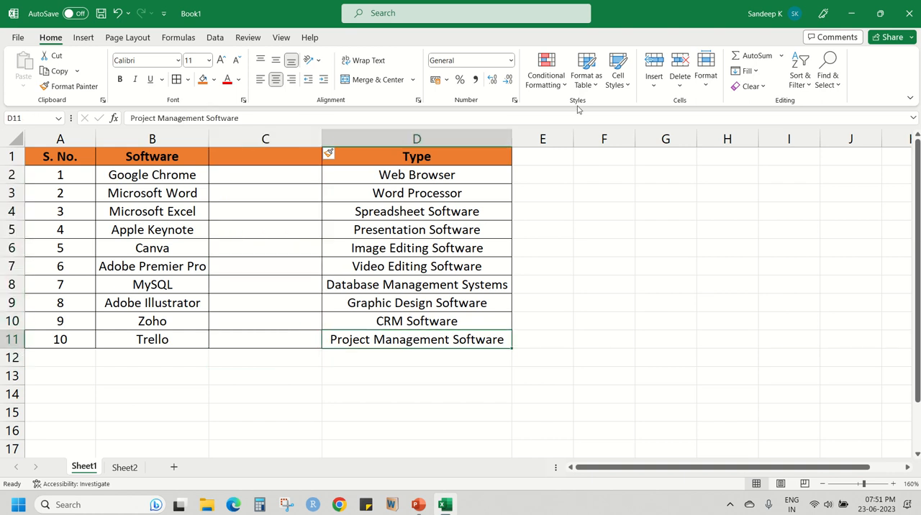
{"action": "left_click", "coordinate": [640, 194]}
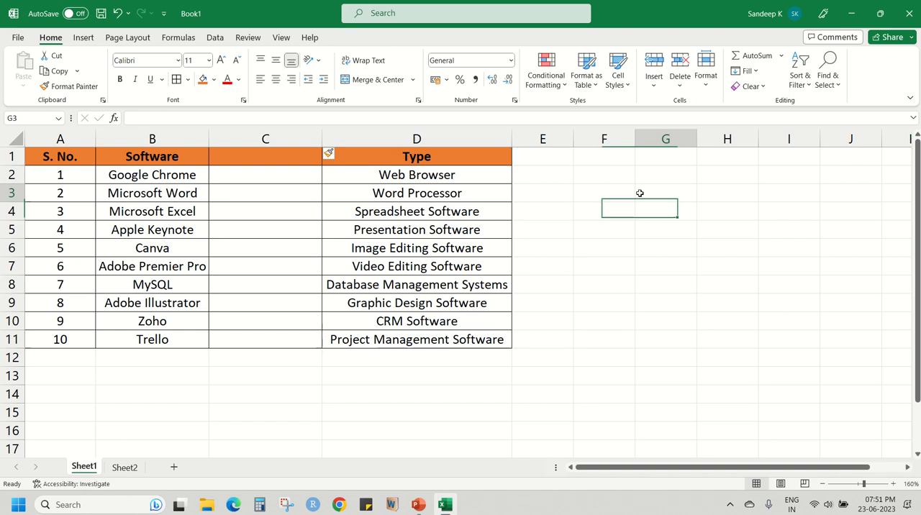
{"action": "left_click", "coordinate": [118, 14]}
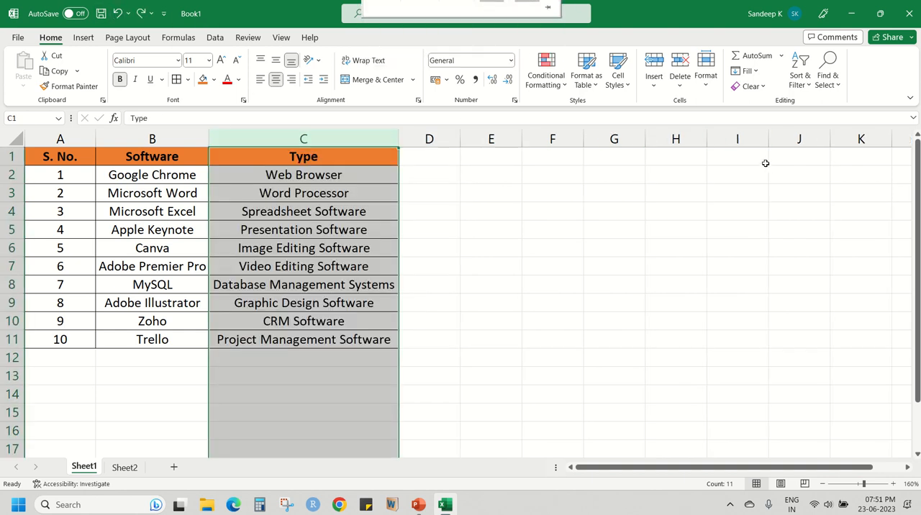
Delete only cell C2, the Web Browser entry, and undo the deletion.
{"action": "left_click", "coordinate": [338, 193]}
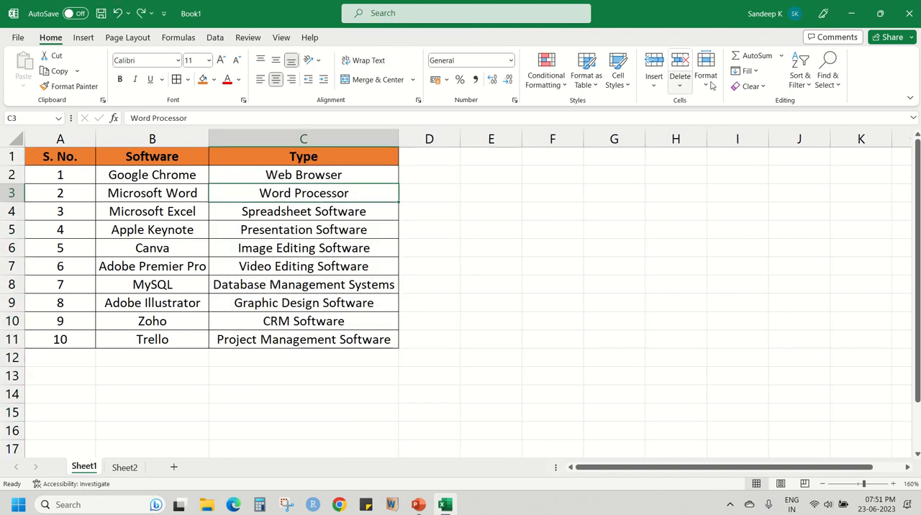
{"action": "left_click", "coordinate": [330, 174]}
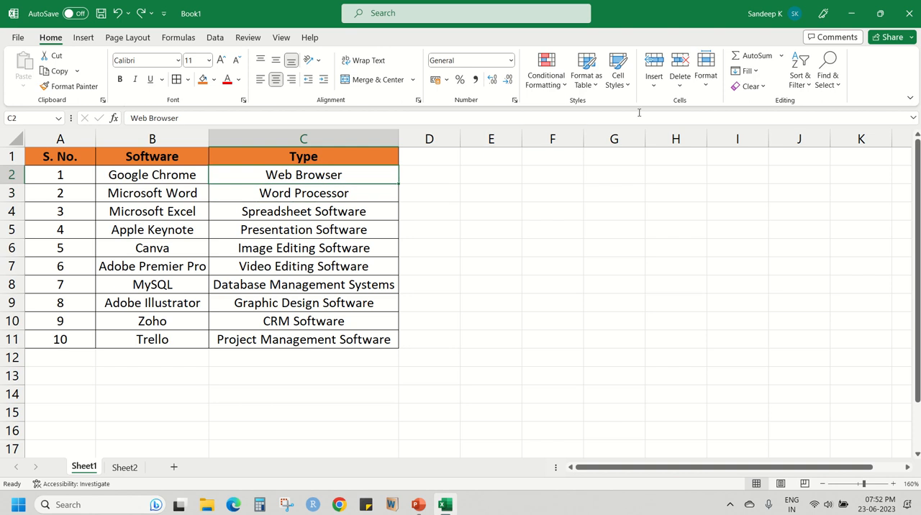
{"action": "left_click", "coordinate": [679, 64]}
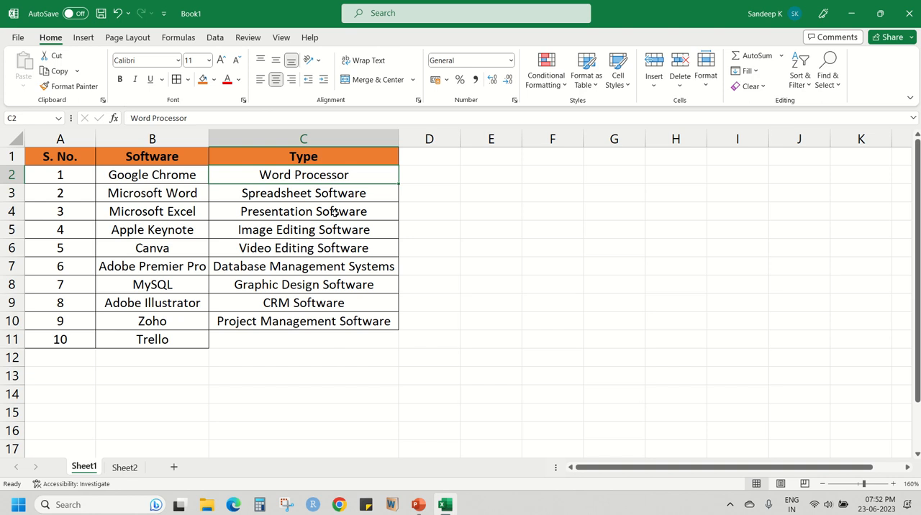
{"action": "key", "text": "ctrl+z"}
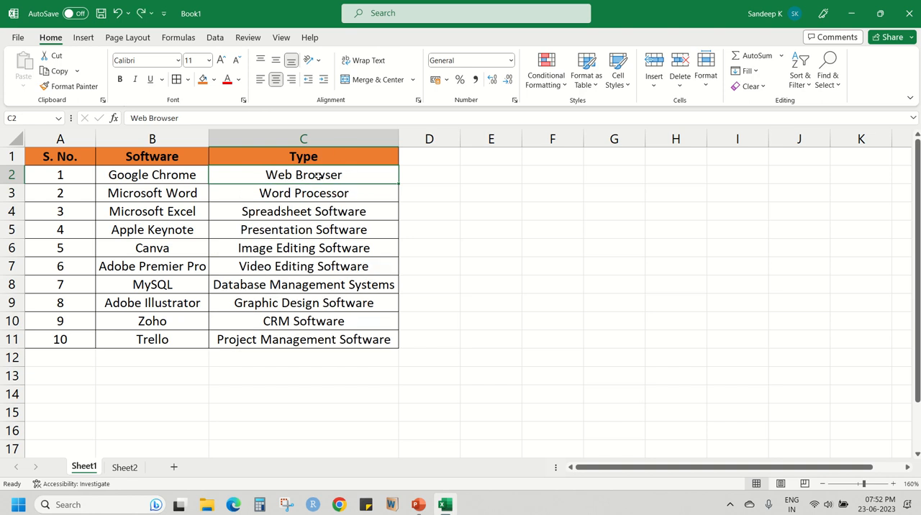
Delete the whole Google Chrome row from cell C2 using the Entire row option of Delete Cells.
{"action": "left_click", "coordinate": [680, 81]}
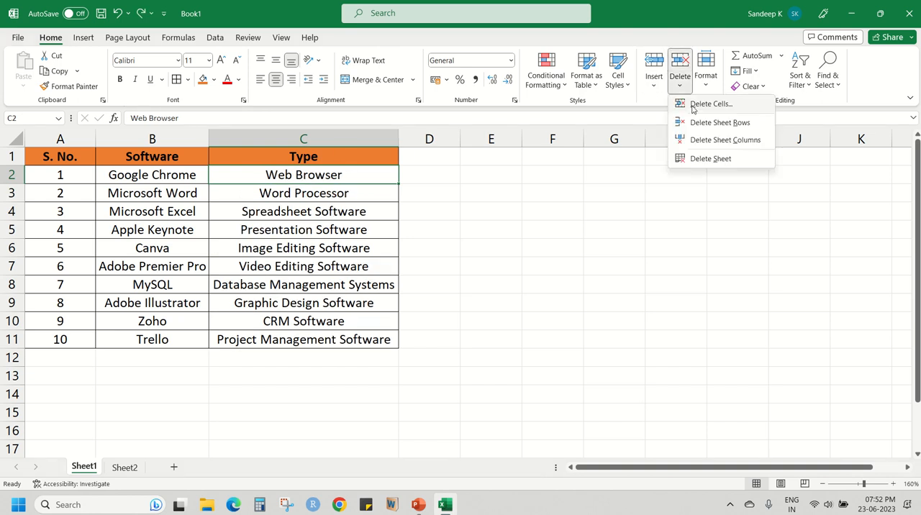
{"action": "left_click", "coordinate": [702, 104]}
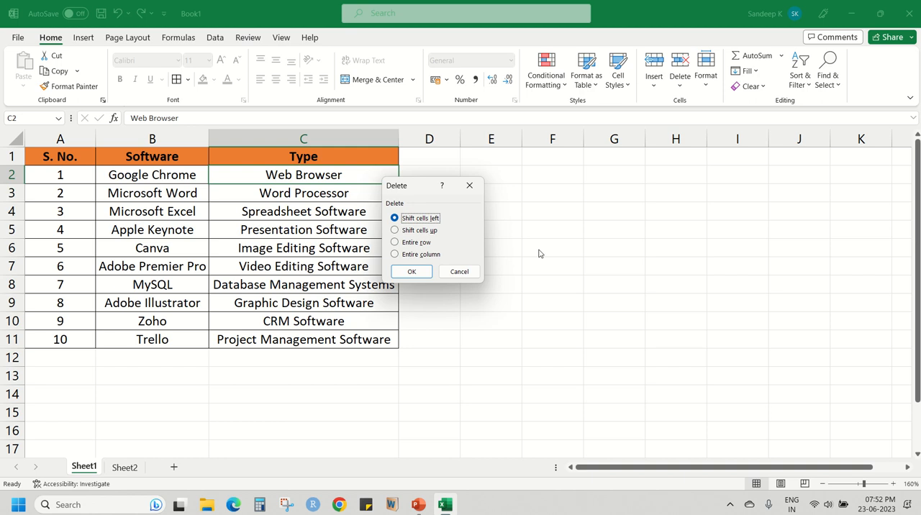
{"action": "left_click", "coordinate": [423, 232]}
{"action": "left_click", "coordinate": [421, 243]}
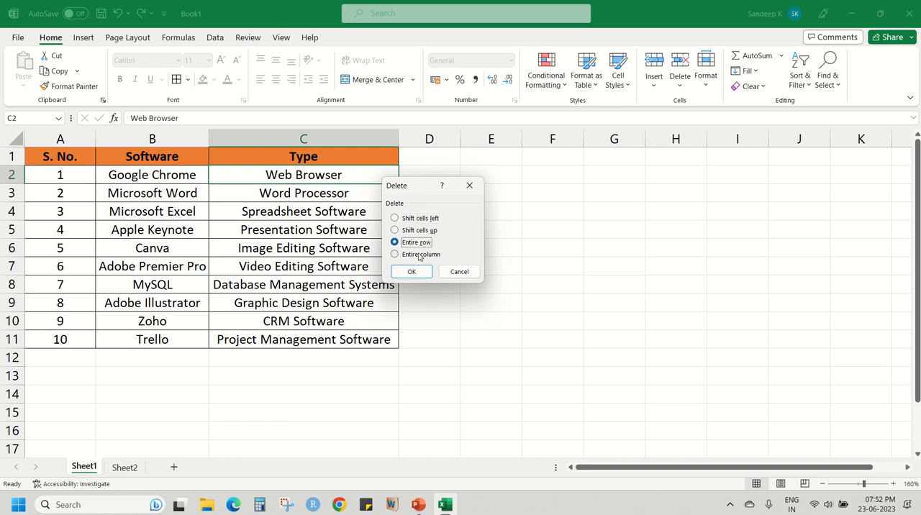
{"action": "left_click", "coordinate": [419, 255]}
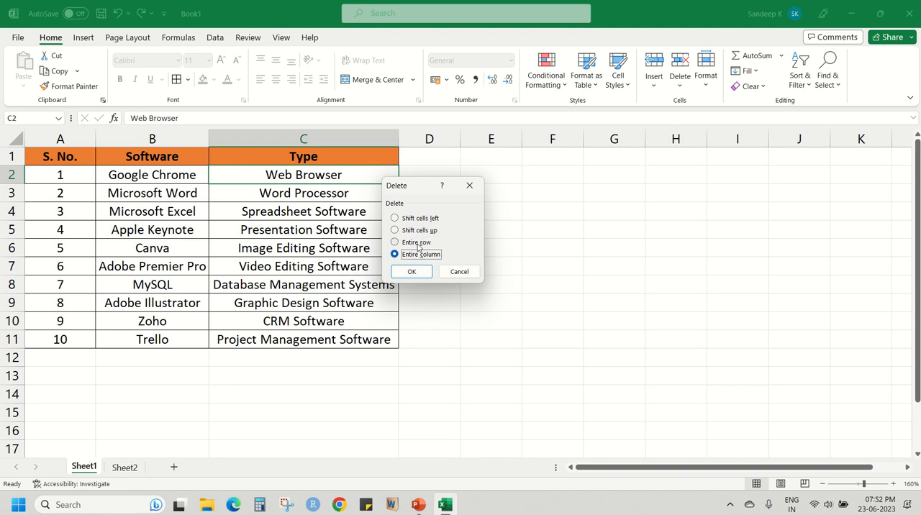
{"action": "left_click", "coordinate": [418, 245]}
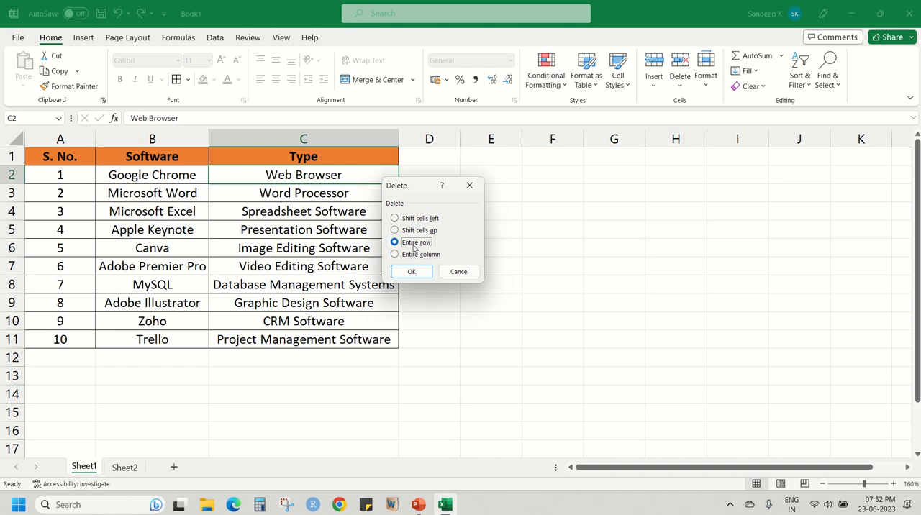
{"action": "left_click", "coordinate": [410, 274]}
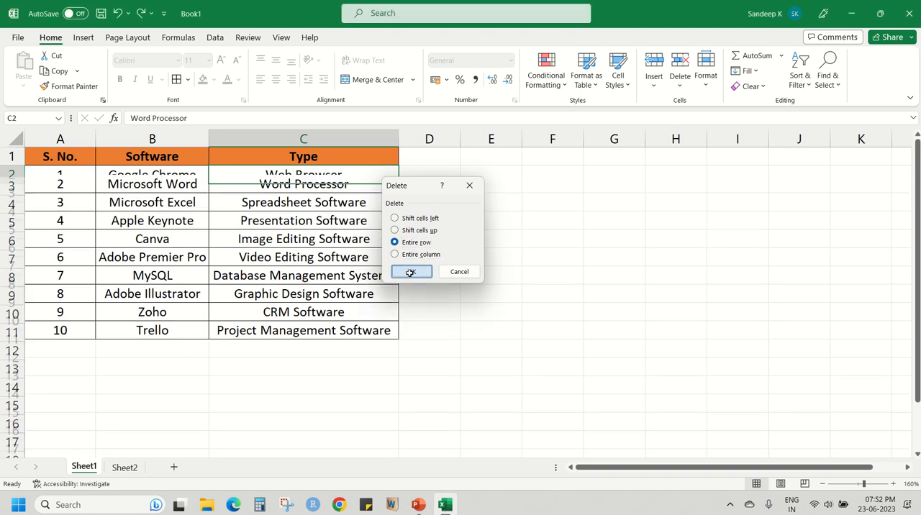
Check row 2 across columns A to C and undo the row deletion.
{"action": "left_click", "coordinate": [44, 177]}
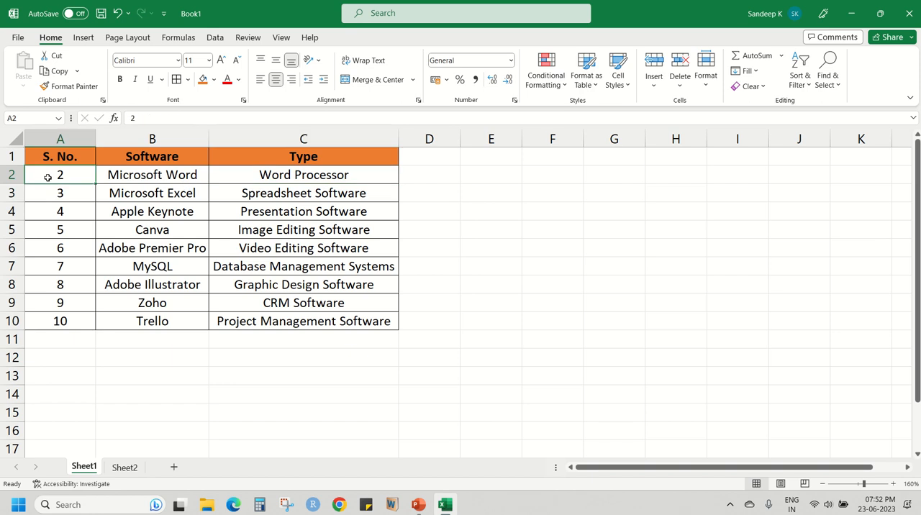
{"action": "left_click_drag", "start_coordinate": [47, 178], "coordinate": [321, 179]}
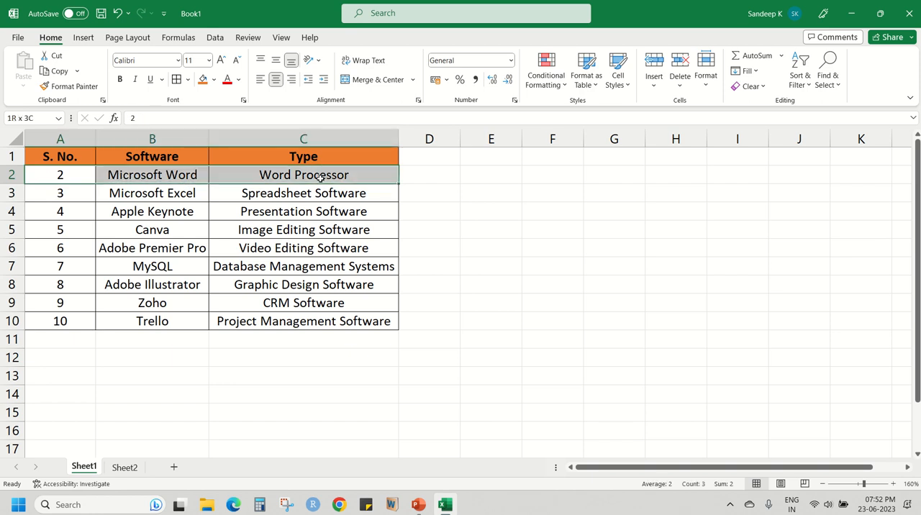
{"action": "left_click", "coordinate": [379, 179]}
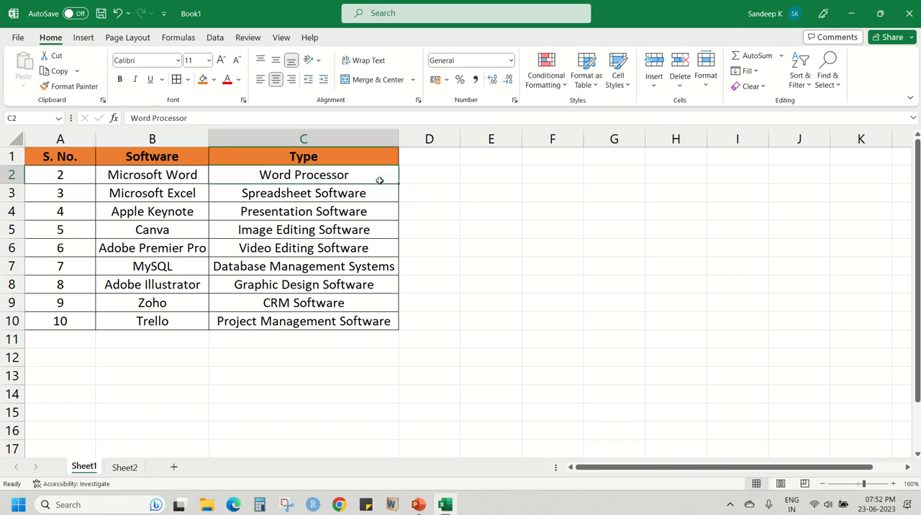
{"action": "key", "text": "ctrl+z"}
{"action": "left_click", "coordinate": [485, 196]}
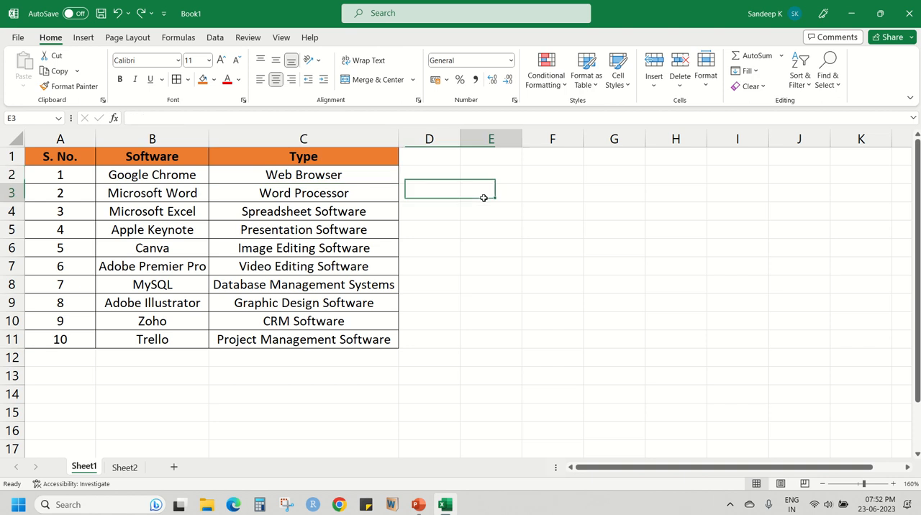
Review the cell Format options for size, visibility, sheet organization and protection with cell C3 selected.
{"action": "left_click", "coordinate": [361, 185]}
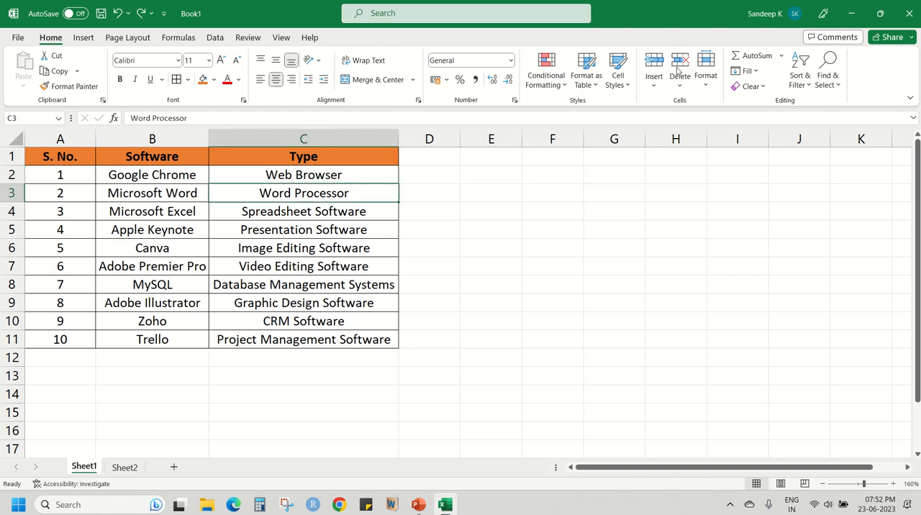
{"action": "left_click", "coordinate": [708, 80]}
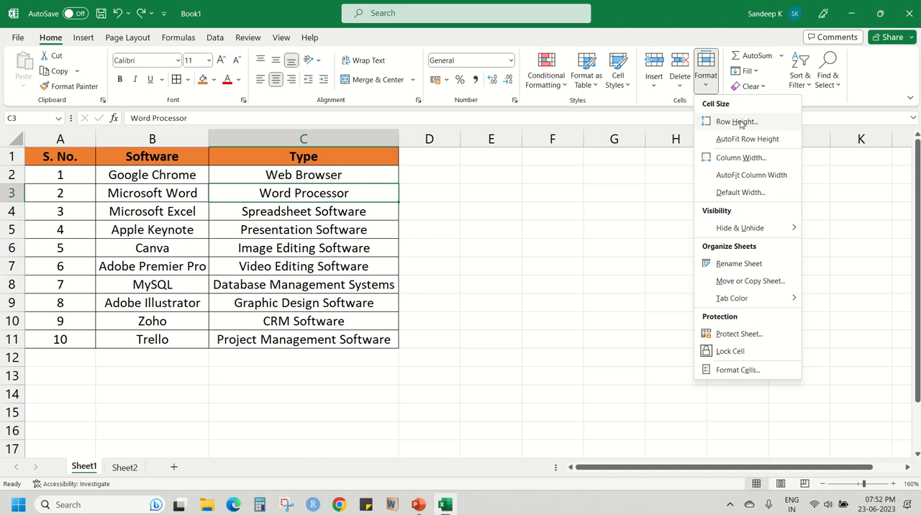
{"action": "left_click", "coordinate": [504, 226]}
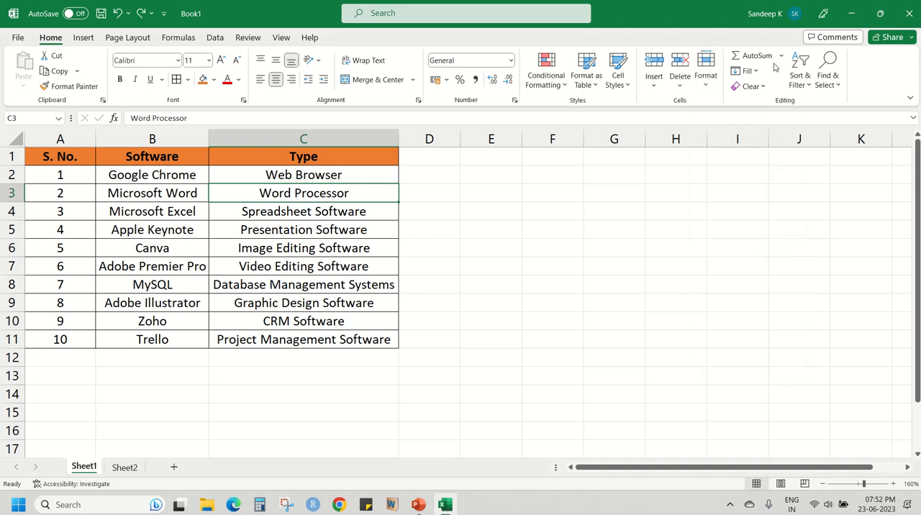
Enter the sample numbers 10, 20 and 30 in cells E3, E4 and E5, beside the software table.
{"action": "left_click", "coordinate": [360, 177]}
{"action": "left_click", "coordinate": [448, 180]}
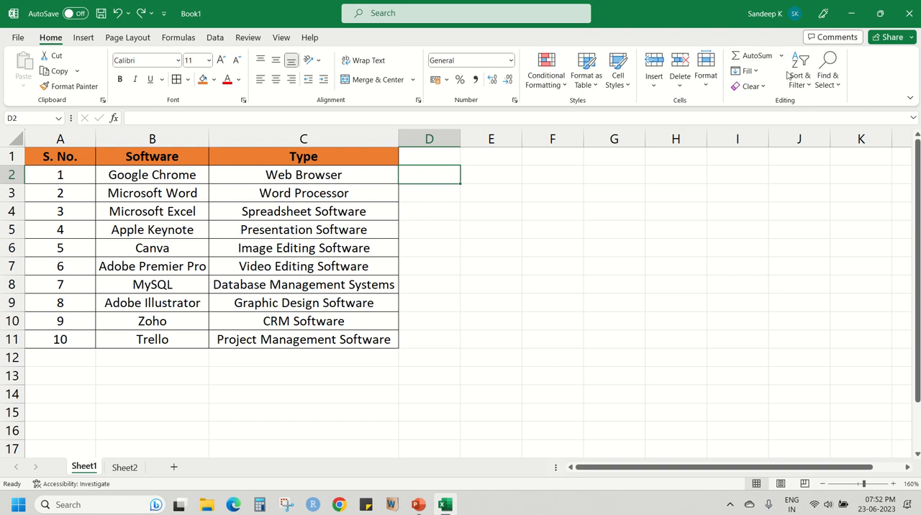
{"action": "left_click", "coordinate": [482, 169]}
{"action": "left_click", "coordinate": [476, 193]}
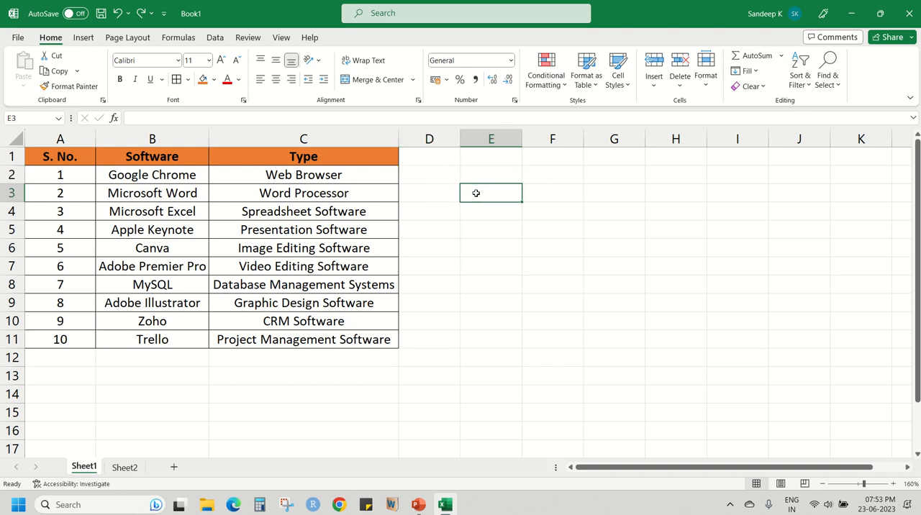
{"action": "type", "text": "10"}
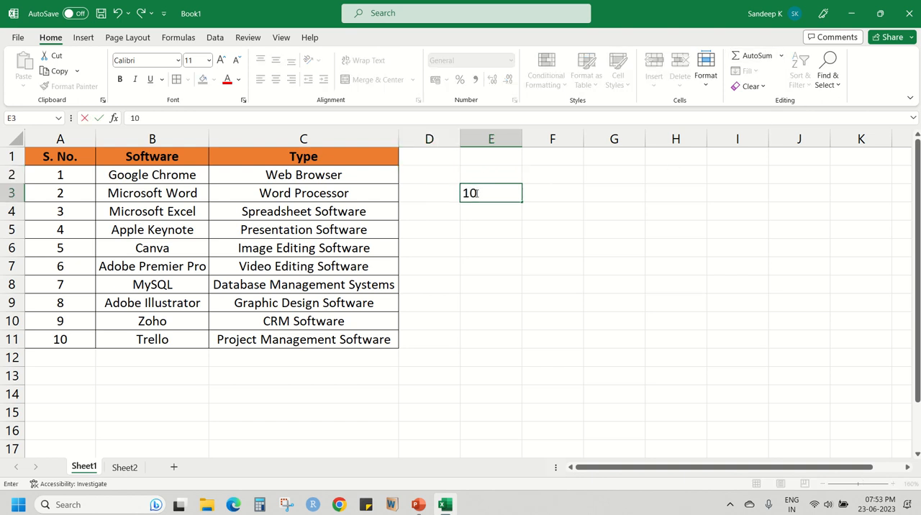
{"action": "key", "text": "Return"}
{"action": "type", "text": "20"}
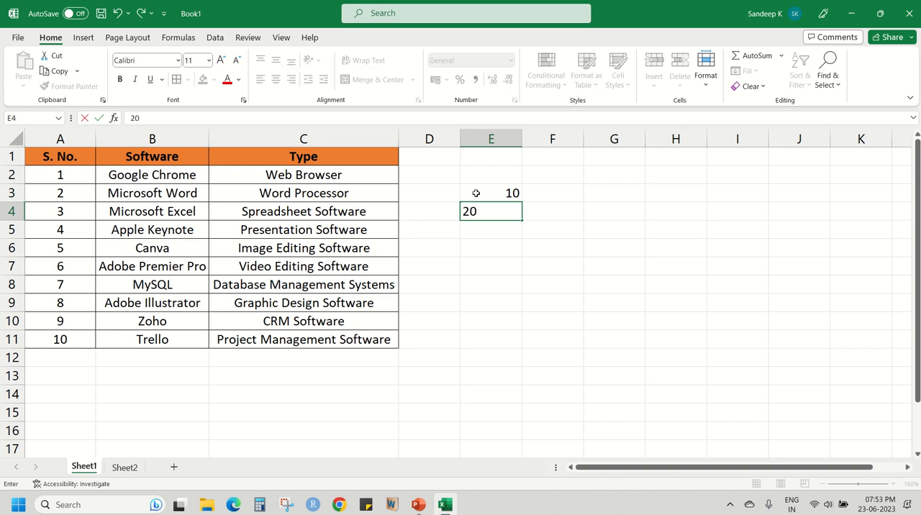
{"action": "key", "text": "Return"}
{"action": "type", "text": "30"}
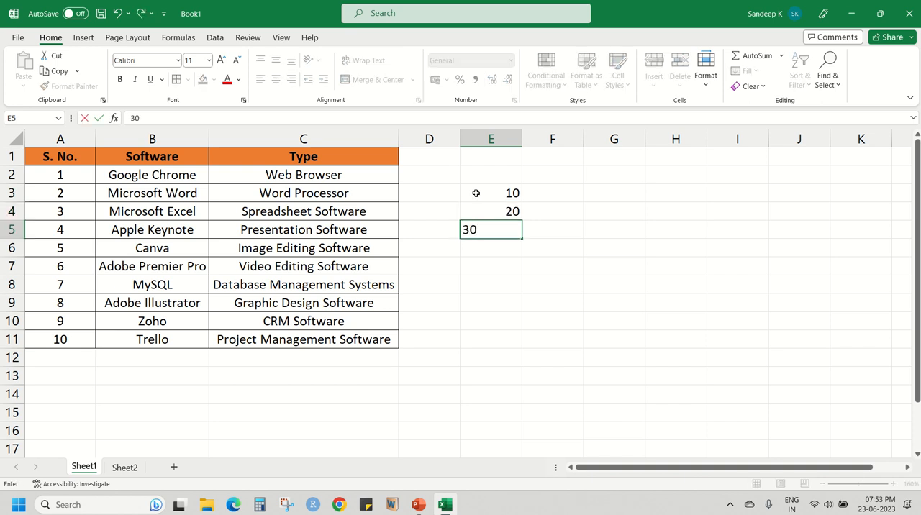
{"action": "key", "text": "Return"}
Sum the numbers in E3:E5 with AutoSum, placing the total in E6, and check its formula against the source cells.
{"action": "key", "text": "Up"}
{"action": "key", "text": "Up"}
{"action": "key", "text": "Up"}
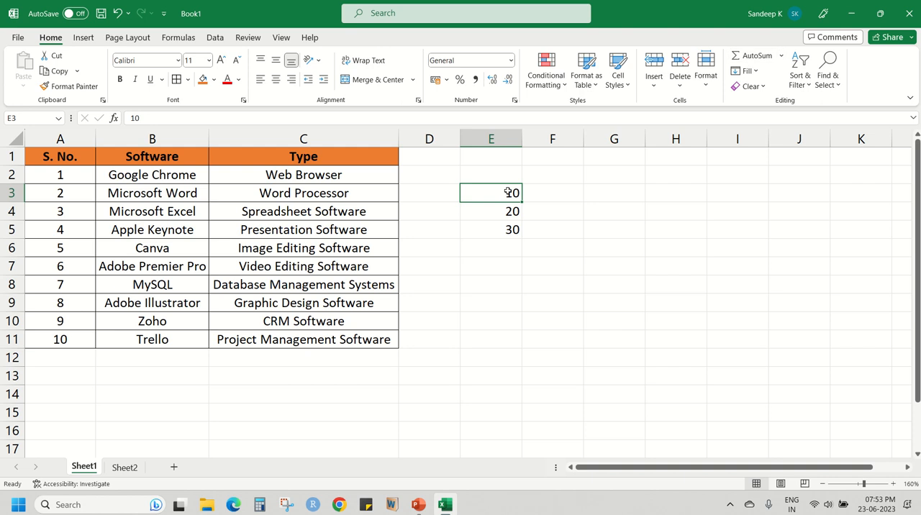
{"action": "left_click_drag", "start_coordinate": [494, 200], "coordinate": [496, 230]}
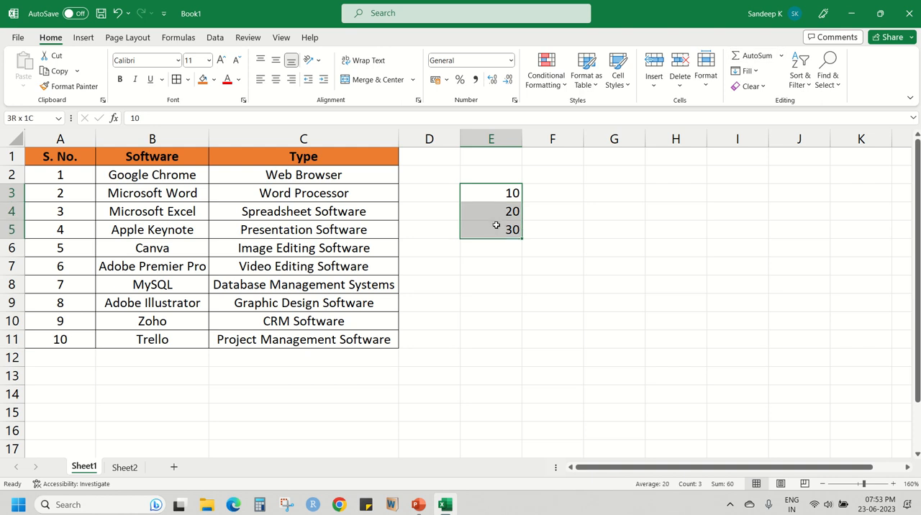
{"action": "left_click", "coordinate": [753, 55]}
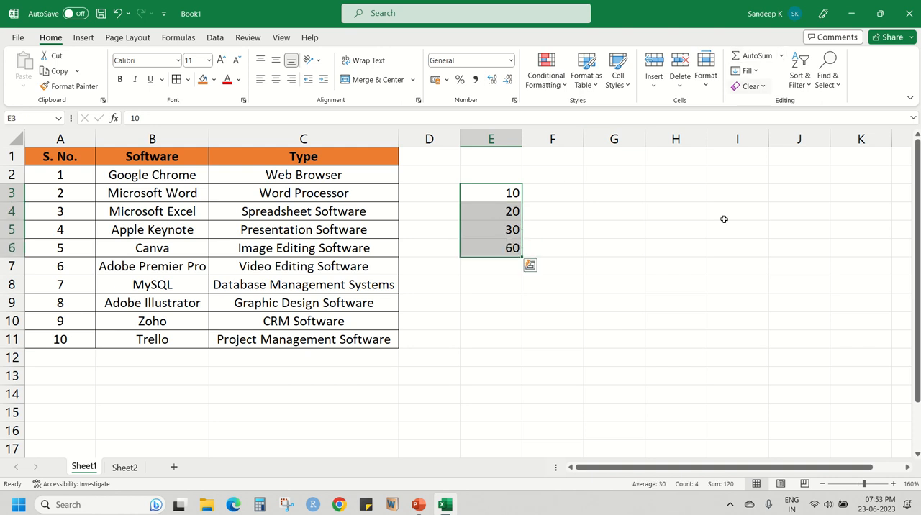
{"action": "left_click", "coordinate": [505, 248]}
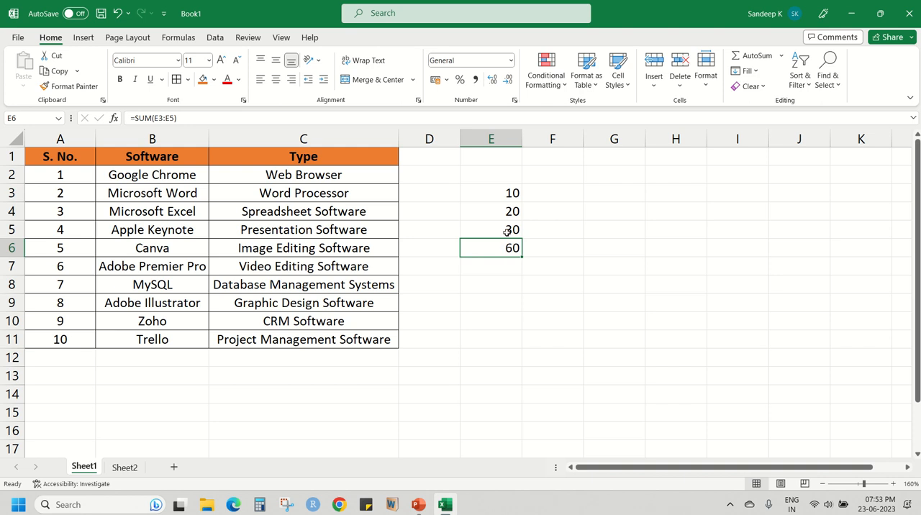
{"action": "left_click_drag", "start_coordinate": [506, 230], "coordinate": [507, 193]}
{"action": "left_click", "coordinate": [505, 247]}
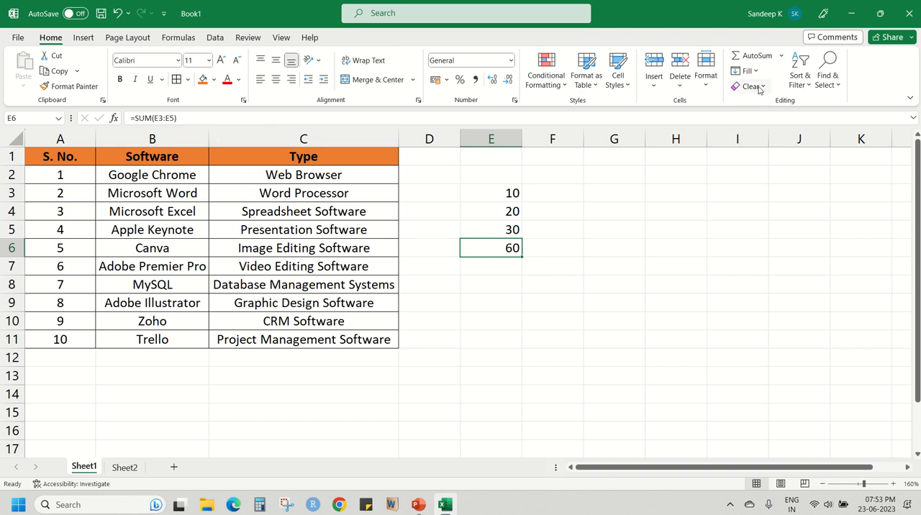
Check the additional AutoSum functions on E6, reviewing the SUM function arguments without changing the formula.
{"action": "left_click", "coordinate": [779, 56]}
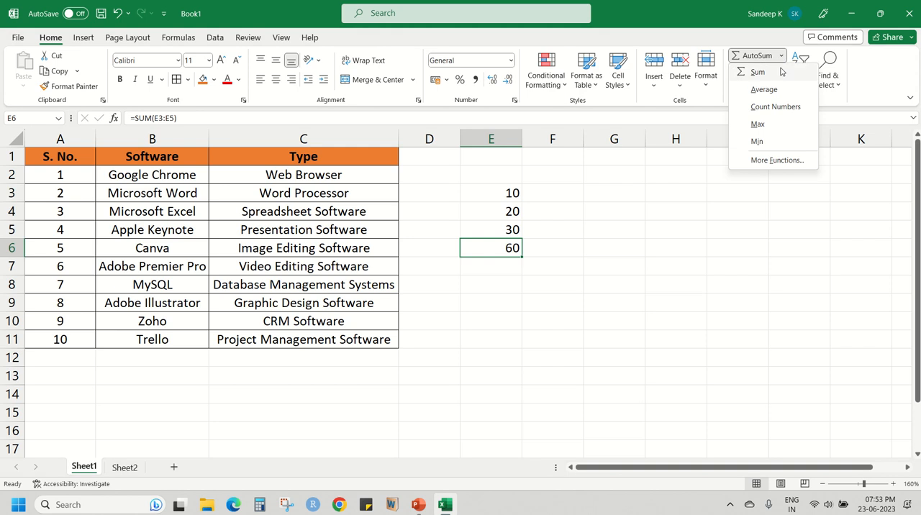
{"action": "left_click", "coordinate": [775, 163]}
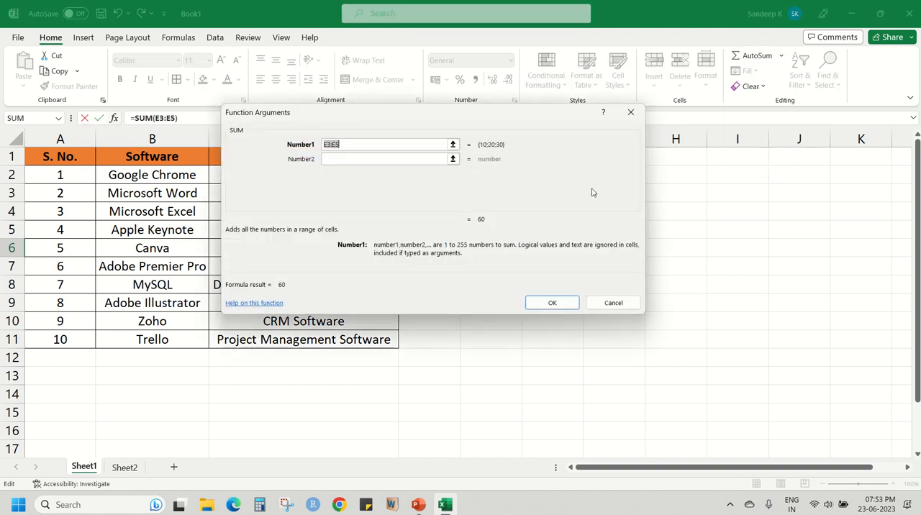
{"action": "left_click", "coordinate": [631, 112]}
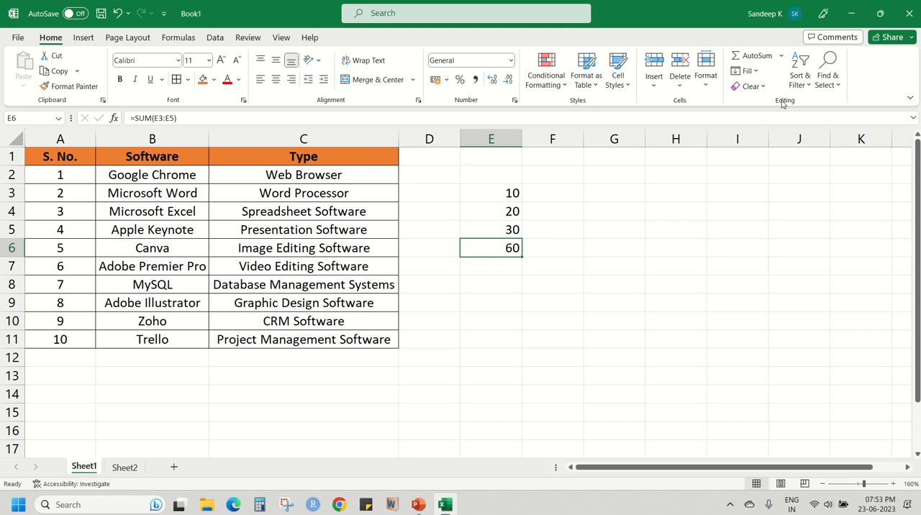
Clear the total in E6, apply AutoSum's Count Numbers to E3:E5, and delete the count from E6.
{"action": "left_click_drag", "start_coordinate": [502, 199], "coordinate": [501, 230]}
{"action": "left_click", "coordinate": [501, 199]}
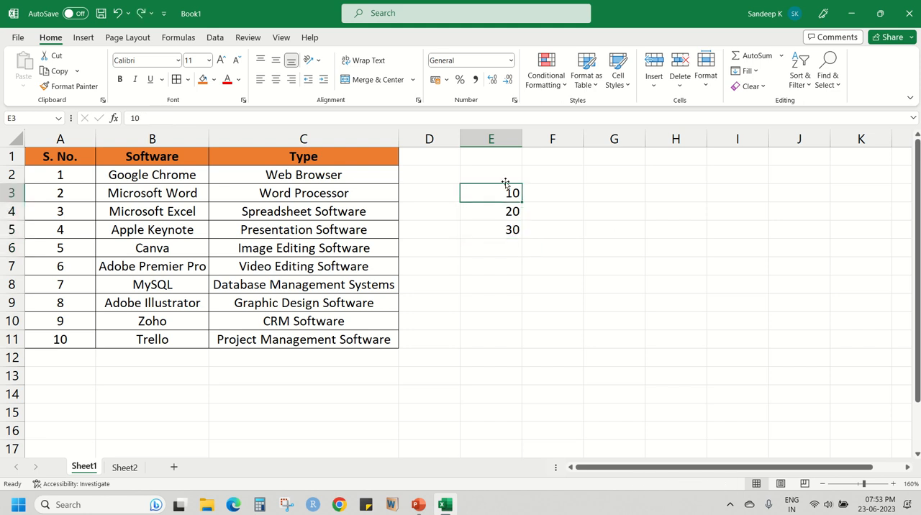
{"action": "left_click_drag", "start_coordinate": [501, 191], "coordinate": [504, 232]}
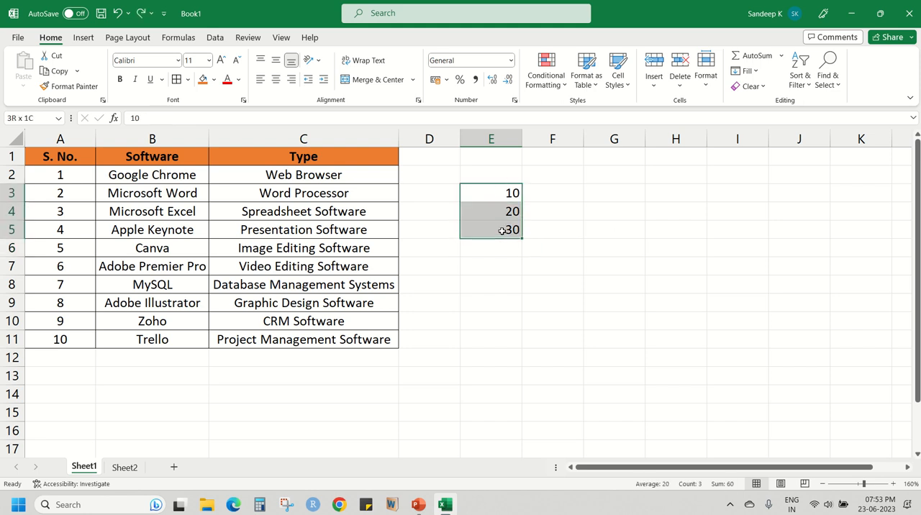
{"action": "left_click", "coordinate": [781, 56]}
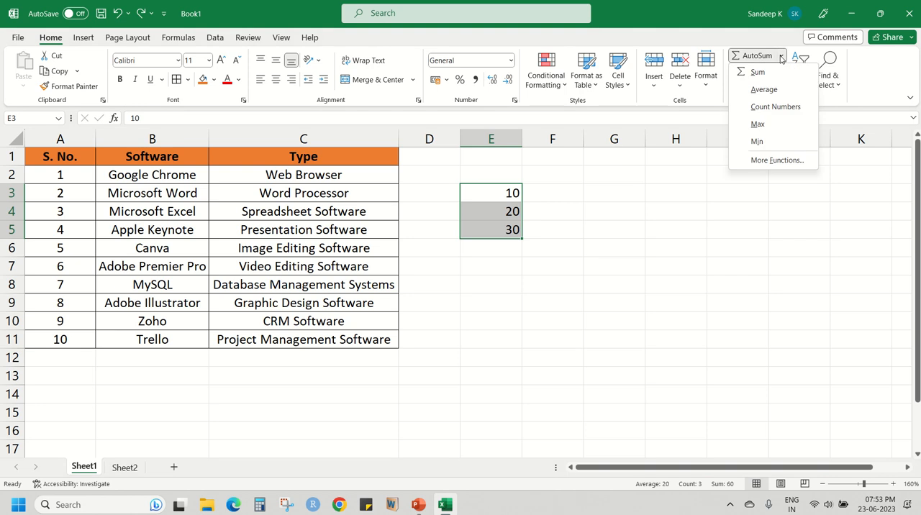
{"action": "left_click", "coordinate": [774, 108]}
{"action": "left_click", "coordinate": [500, 252]}
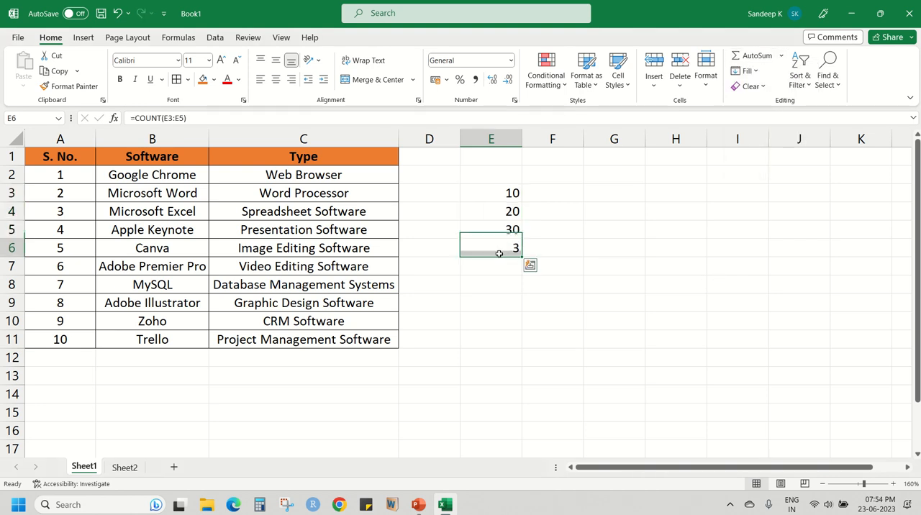
{"action": "key", "text": "Delete"}
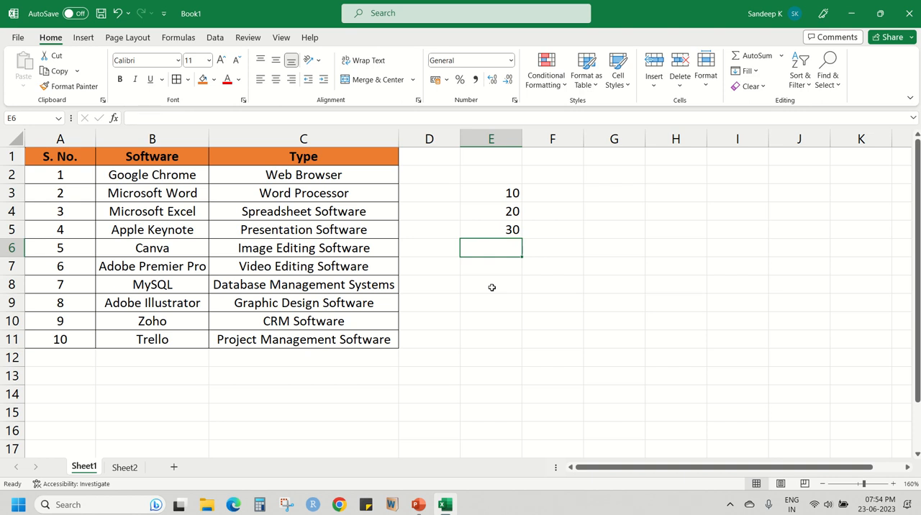
Find the maximum of E3:E5 with AutoSum's Max function, check the formula in E6, and delete it.
{"action": "left_click_drag", "start_coordinate": [503, 197], "coordinate": [504, 226]}
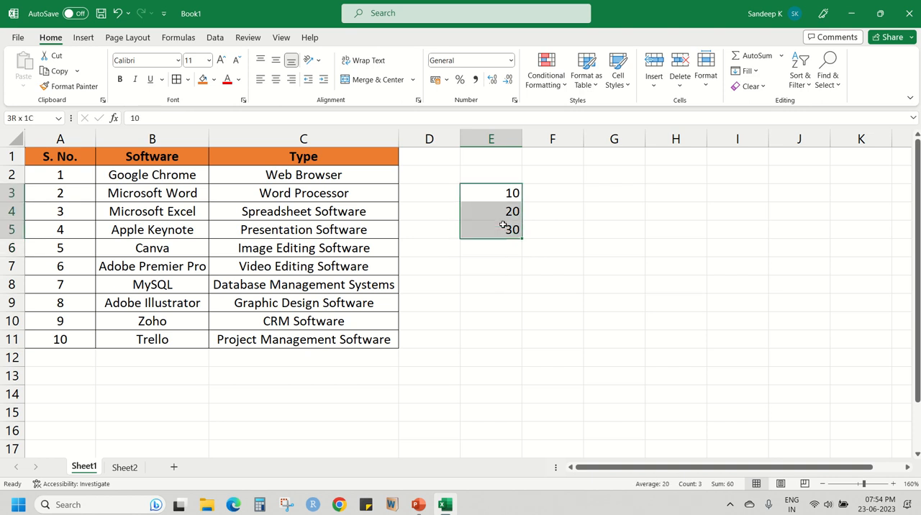
{"action": "left_click", "coordinate": [781, 56]}
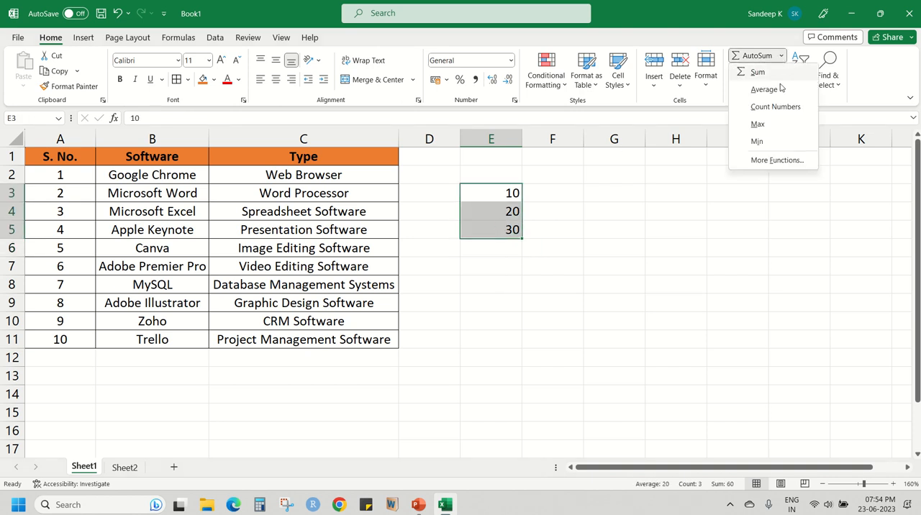
{"action": "left_click", "coordinate": [775, 129]}
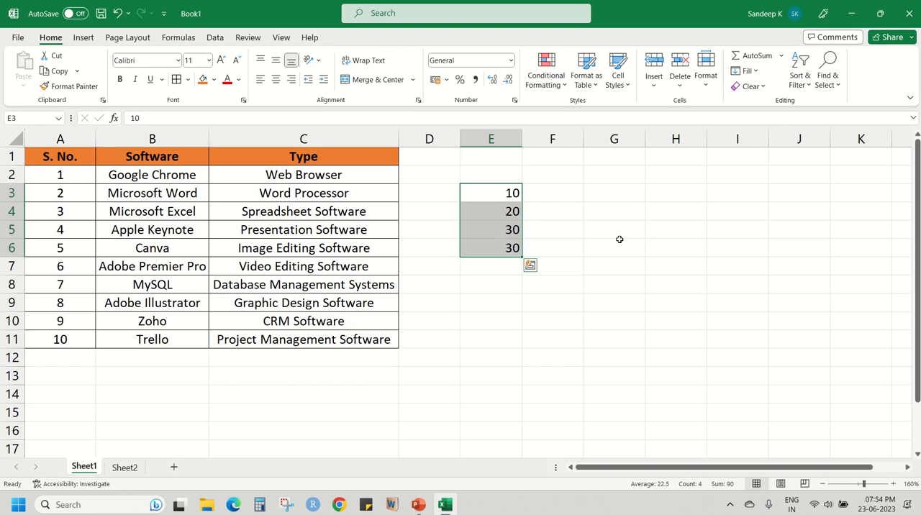
{"action": "left_click", "coordinate": [492, 247]}
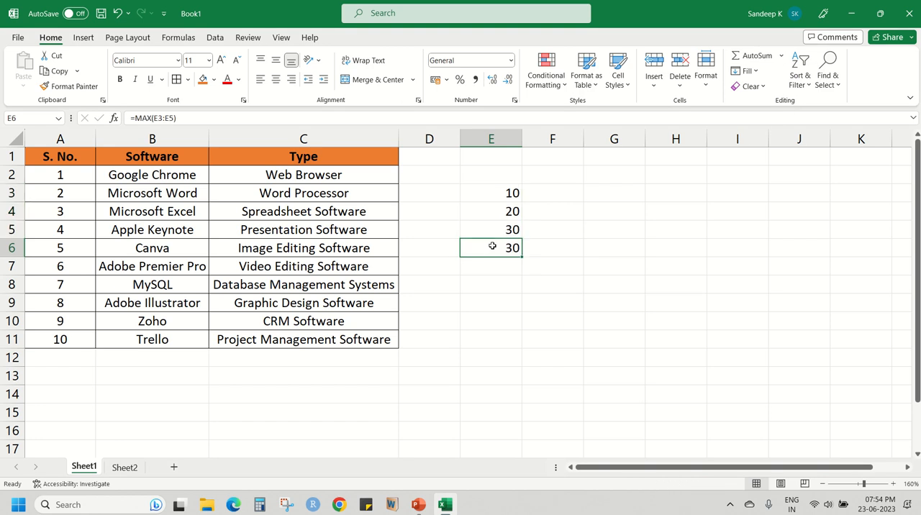
{"action": "key", "text": "Delete"}
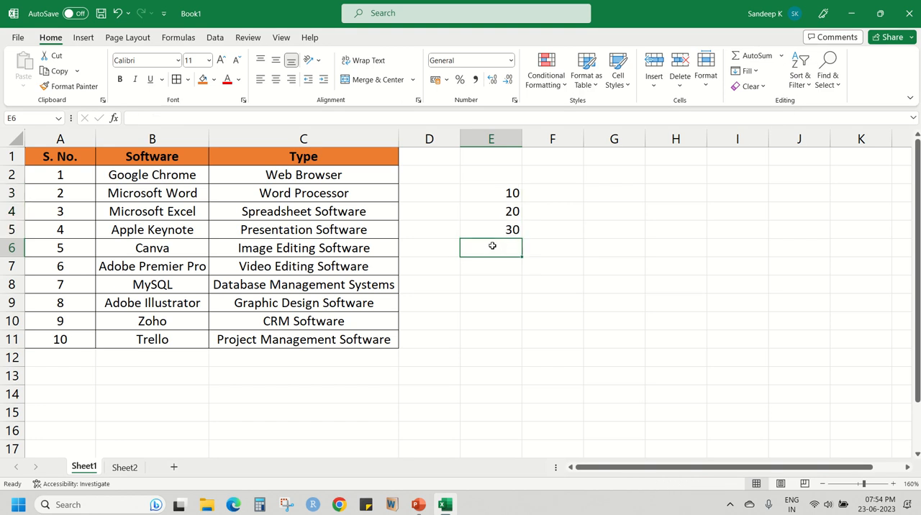
Look over the Fill options and clear the serial numbers from A4:A11, keeping only the first two.
{"action": "left_click", "coordinate": [755, 71]}
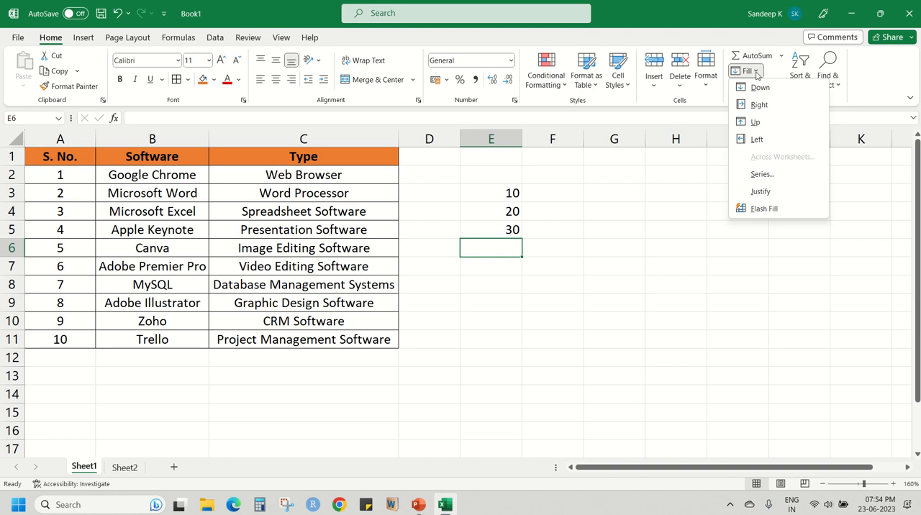
{"action": "left_click", "coordinate": [519, 208]}
{"action": "left_click_drag", "start_coordinate": [479, 192], "coordinate": [479, 219]}
{"action": "left_click", "coordinate": [428, 193]}
{"action": "left_click_drag", "start_coordinate": [64, 211], "coordinate": [65, 338]}
{"action": "key", "text": "Delete"}
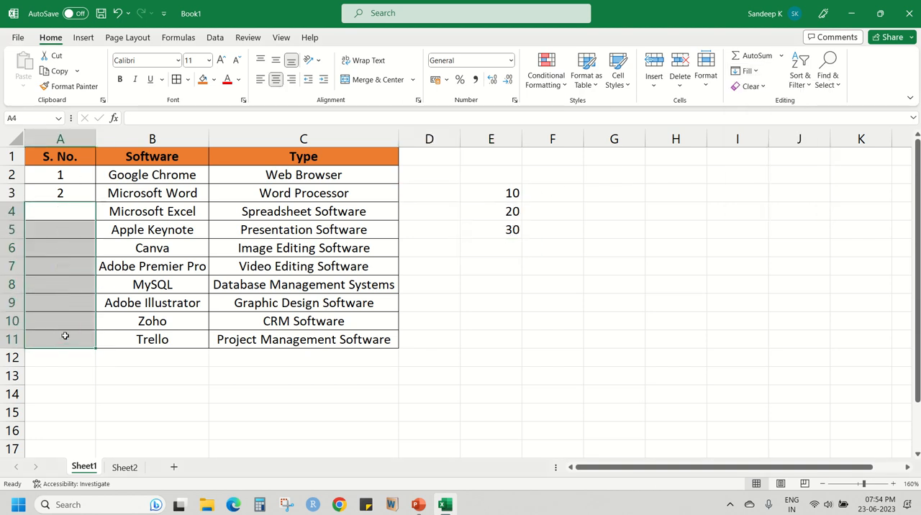
Try Fill Down on cell A3 to copy the serial number above it, undo it, and repeat the trial and undo.
{"action": "left_click_drag", "start_coordinate": [74, 177], "coordinate": [74, 190]}
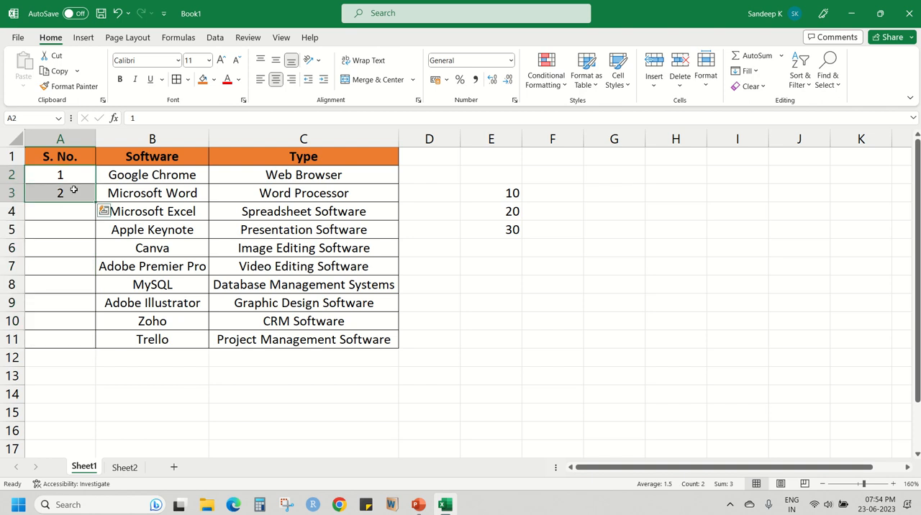
{"action": "left_click", "coordinate": [75, 192]}
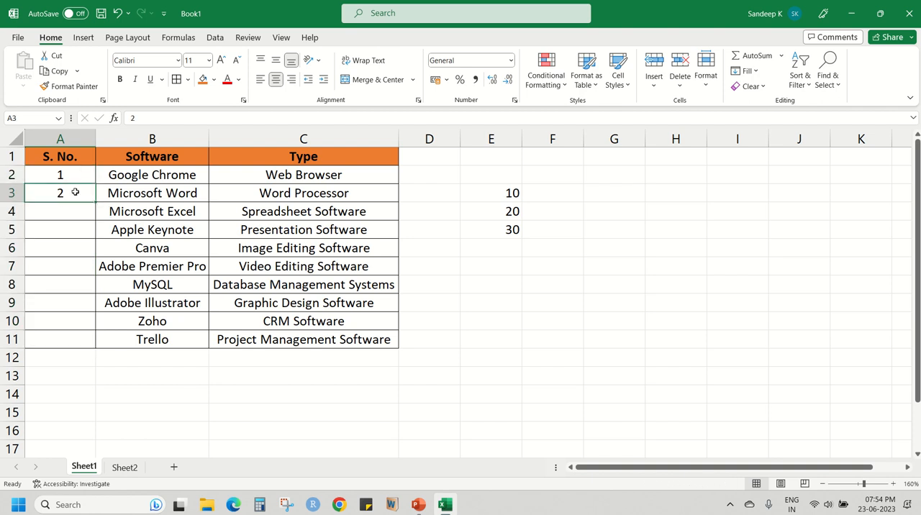
{"action": "left_click", "coordinate": [755, 72]}
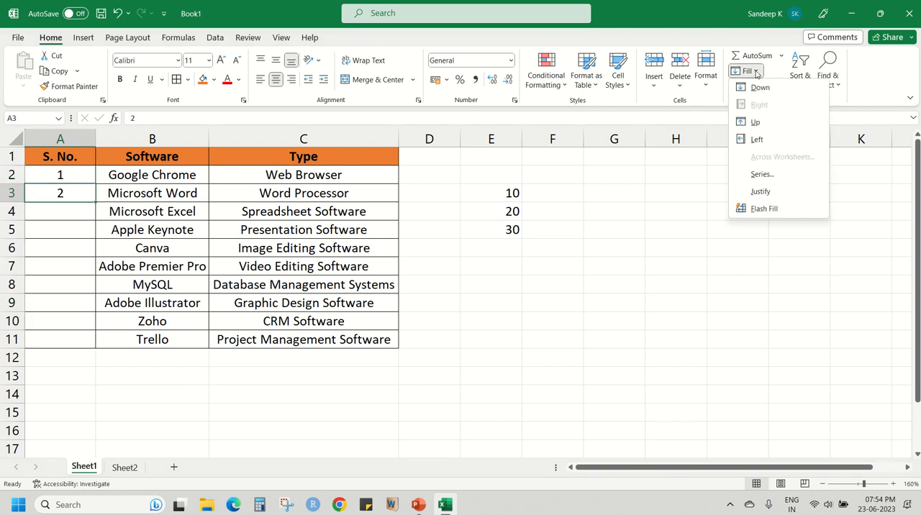
{"action": "left_click", "coordinate": [756, 87]}
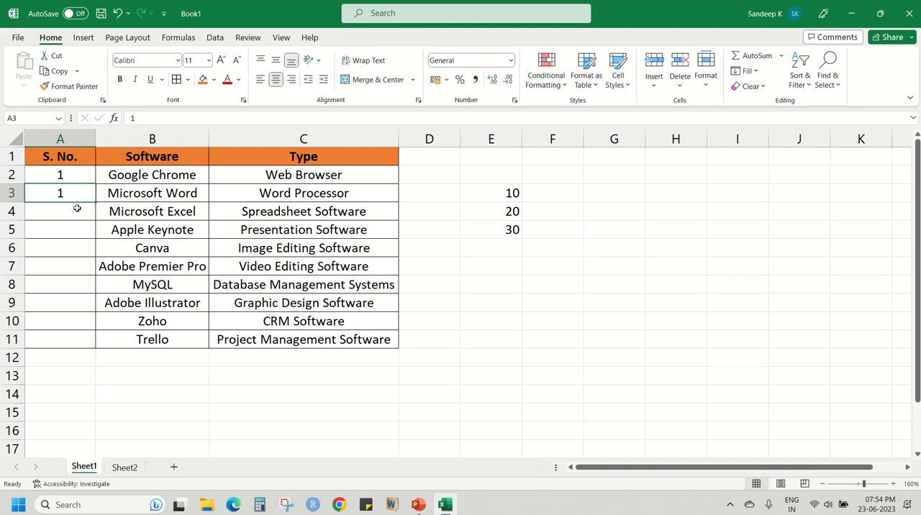
{"action": "key", "text": "ctrl+z"}
{"action": "left_click", "coordinate": [781, 56]}
{"action": "left_click", "coordinate": [782, 58]}
{"action": "left_click", "coordinate": [747, 71]}
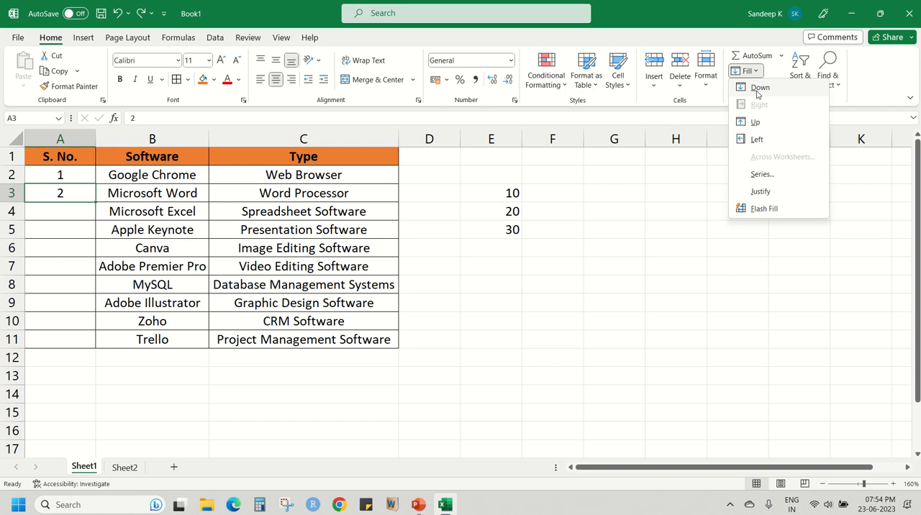
{"action": "left_click", "coordinate": [756, 88]}
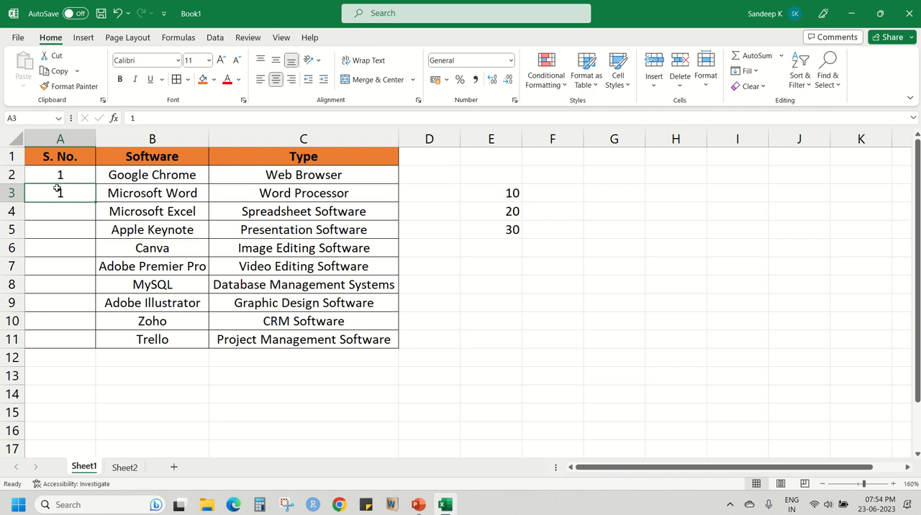
{"action": "key", "text": "ctrl+z"}
Fill A2:A11 with a linear series in columns using step value 1, and review the serial numbers.
{"action": "left_click_drag", "start_coordinate": [79, 179], "coordinate": [72, 336]}
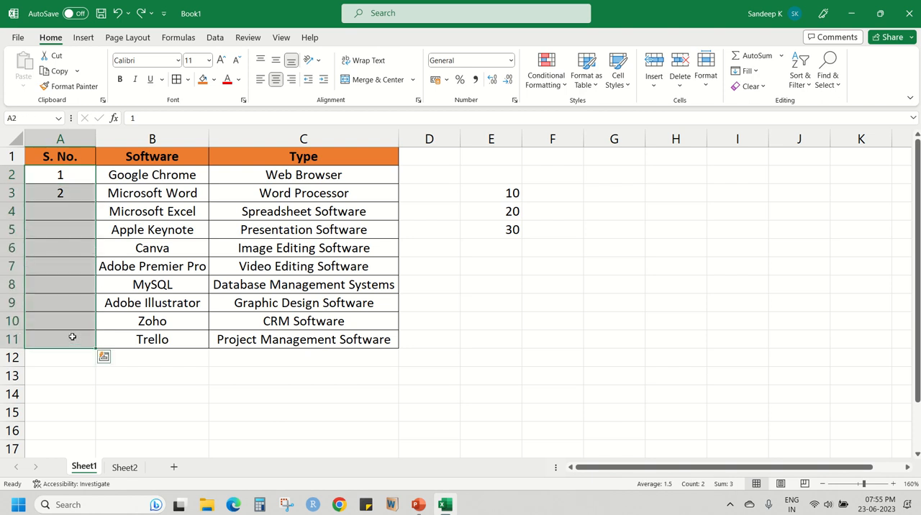
{"action": "left_click", "coordinate": [752, 71]}
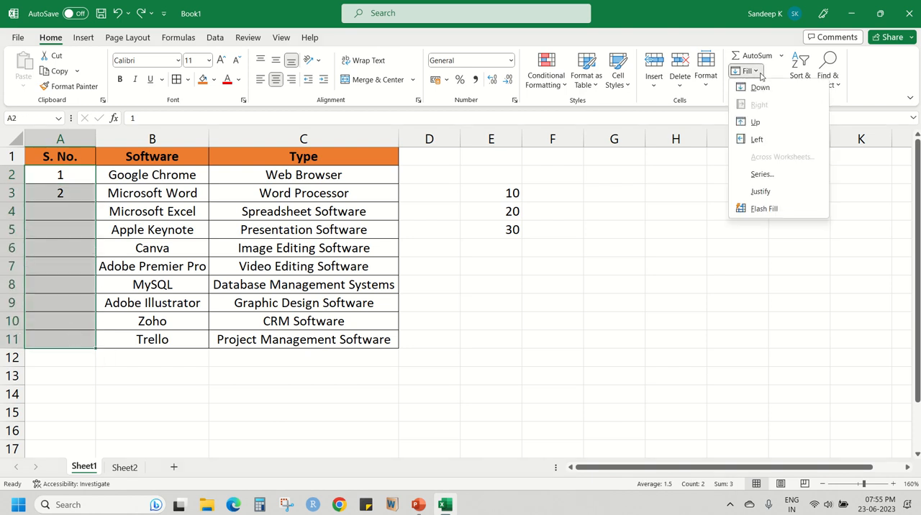
{"action": "left_click", "coordinate": [762, 174]}
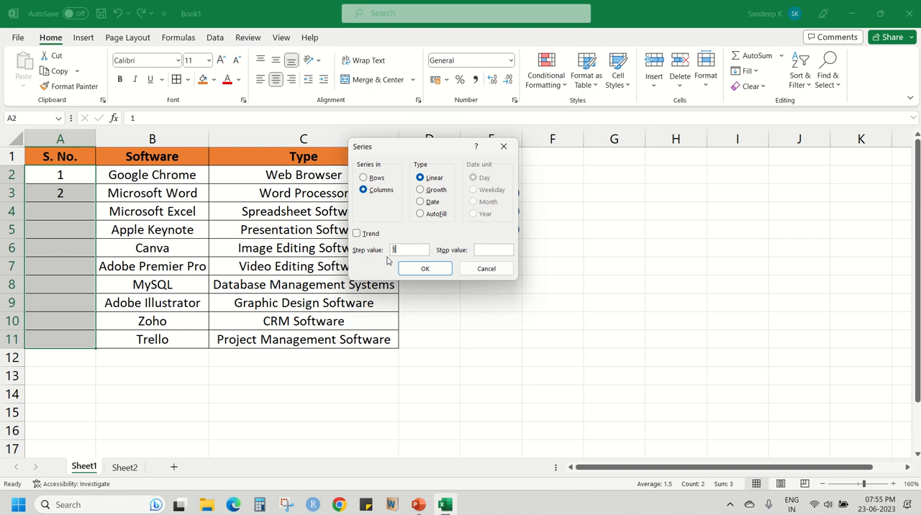
{"action": "left_click", "coordinate": [424, 268]}
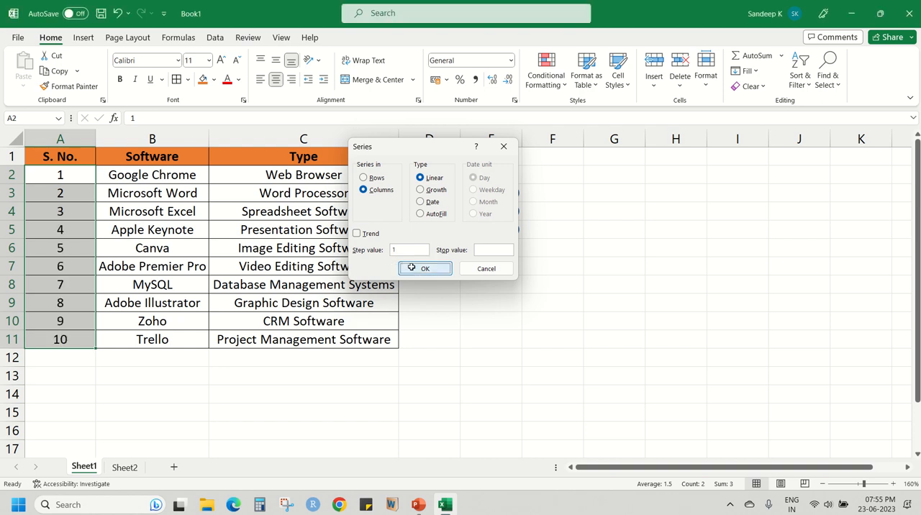
{"action": "left_click", "coordinate": [68, 336]}
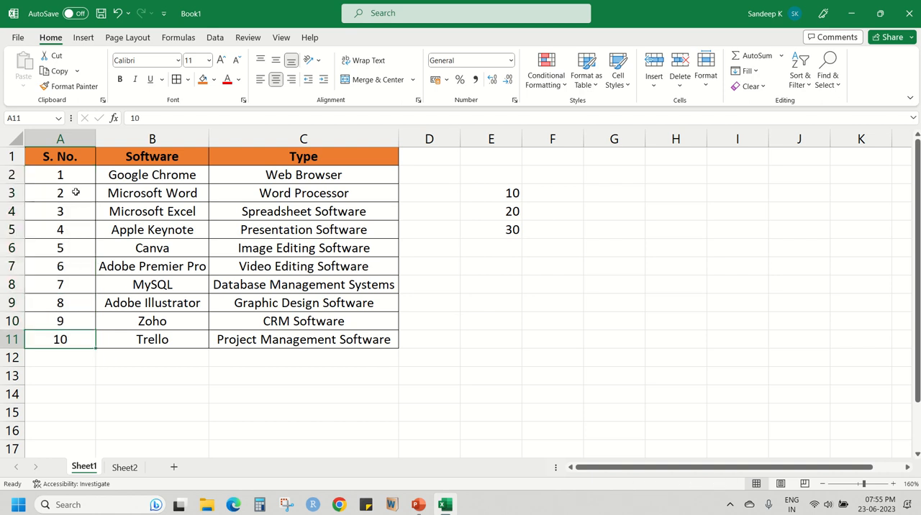
{"action": "left_click_drag", "start_coordinate": [74, 191], "coordinate": [68, 338]}
{"action": "left_click_drag", "start_coordinate": [81, 175], "coordinate": [77, 341]}
{"action": "left_click", "coordinate": [80, 273]}
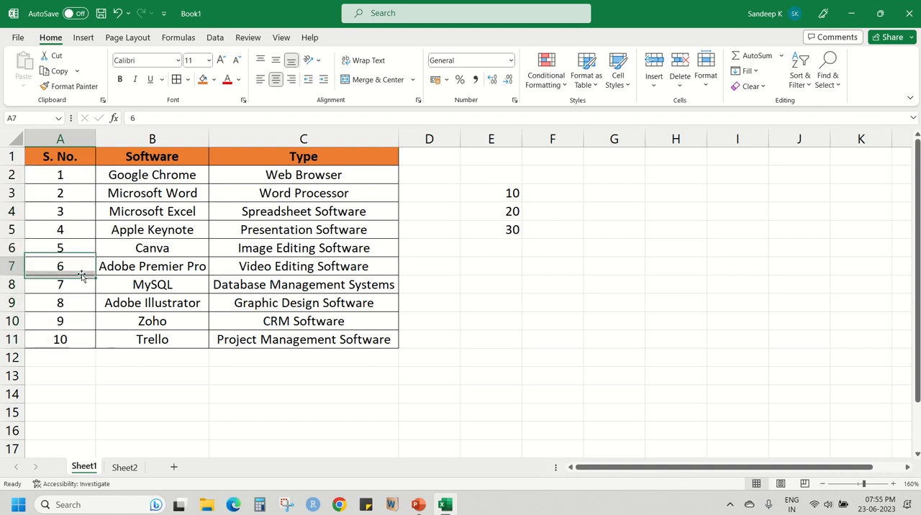
{"action": "left_click", "coordinate": [74, 181]}
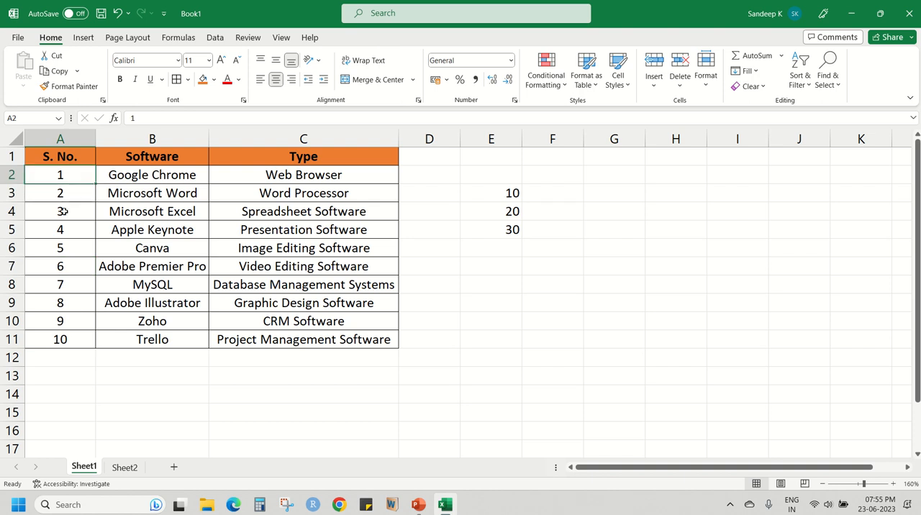
Delete the series-filled serial numbers from A4:A11, leaving the values in A2 and A3.
{"action": "left_click_drag", "start_coordinate": [65, 211], "coordinate": [64, 342]}
{"action": "key", "text": "Delete"}
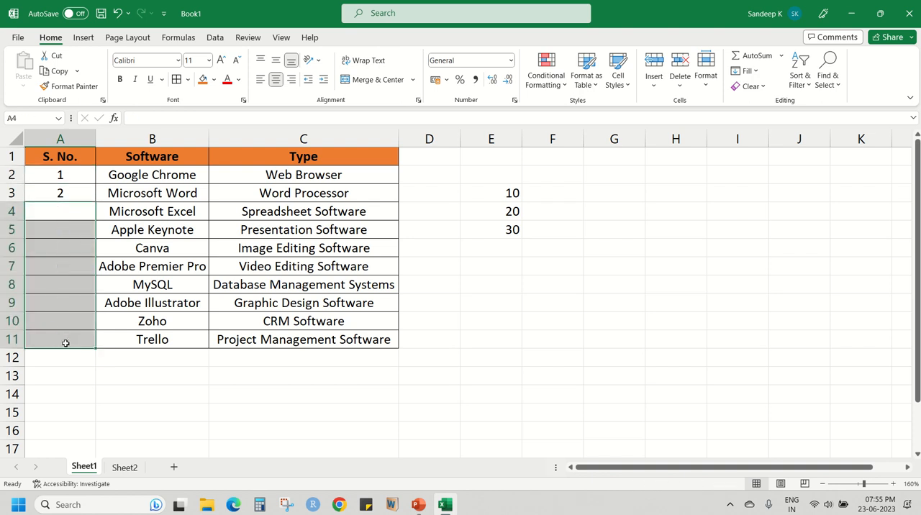
{"action": "left_click", "coordinate": [757, 76]}
{"action": "key", "text": "Escape"}
{"action": "left_click", "coordinate": [79, 191]}
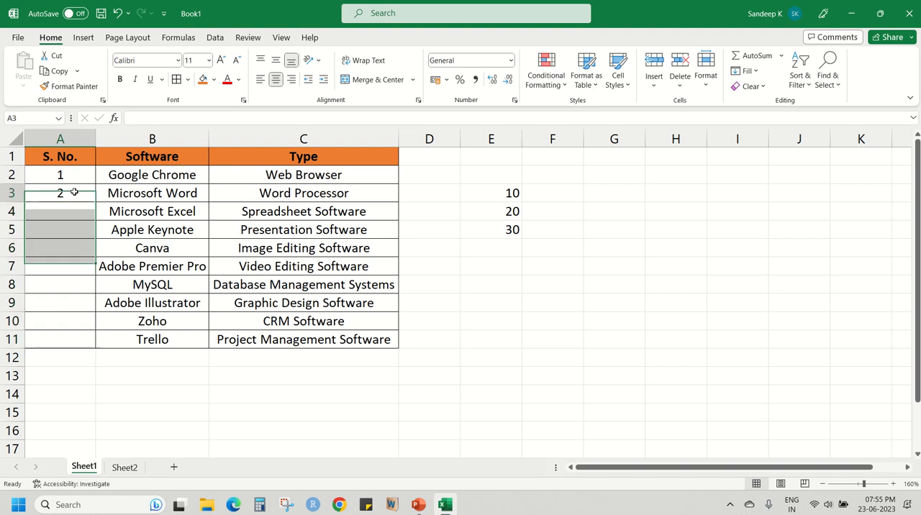
Extend the serial number pattern in A2:A3 down to A11 with the fill handle and check the filled cells.
{"action": "left_click_drag", "start_coordinate": [78, 175], "coordinate": [79, 192]}
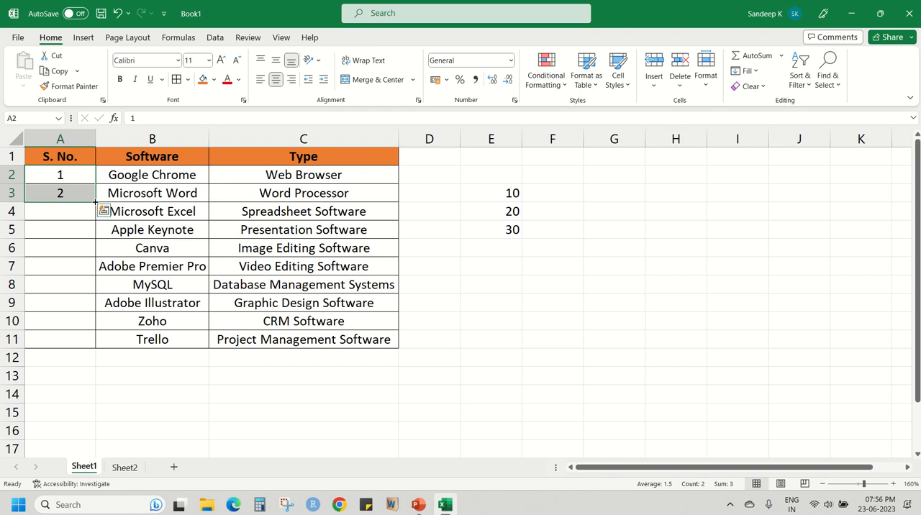
{"action": "left_click_drag", "start_coordinate": [94, 201], "coordinate": [95, 202]}
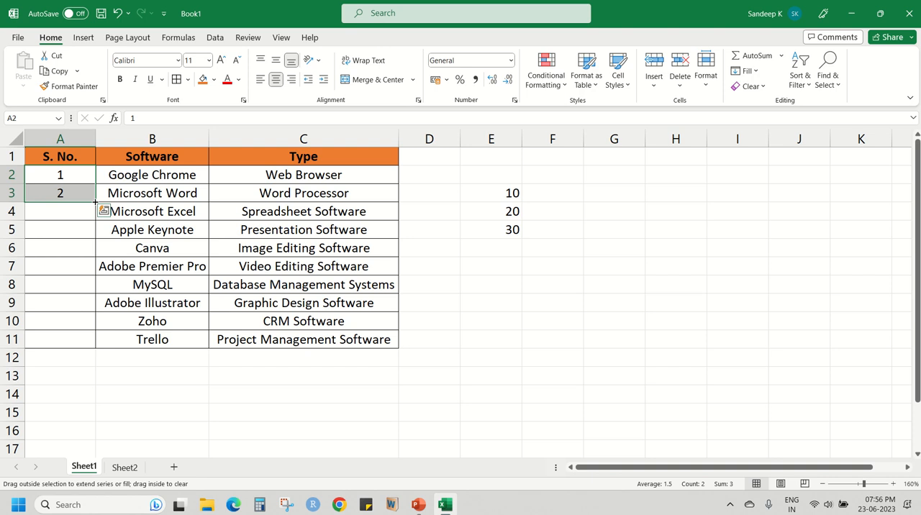
{"action": "left_click_drag", "start_coordinate": [95, 202], "coordinate": [92, 341]}
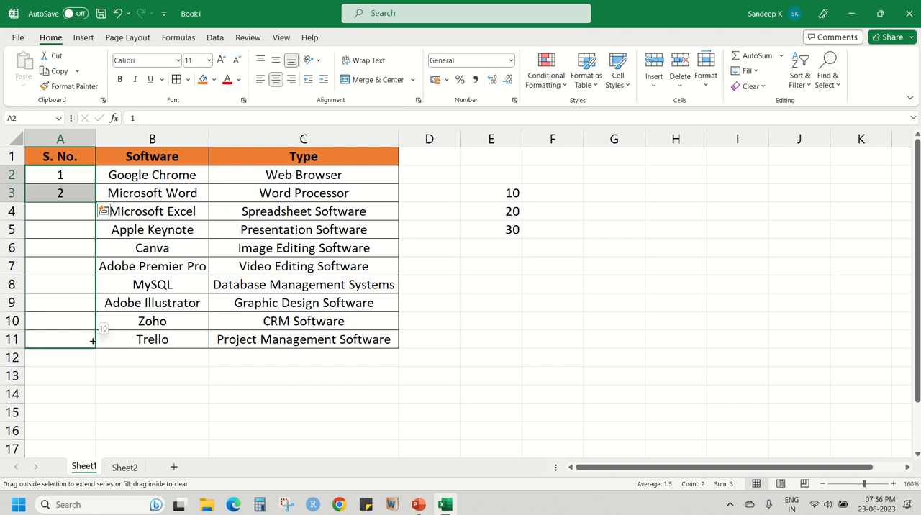
{"action": "left_click_drag", "start_coordinate": [92, 341], "coordinate": [92, 340]}
{"action": "left_click", "coordinate": [81, 236]}
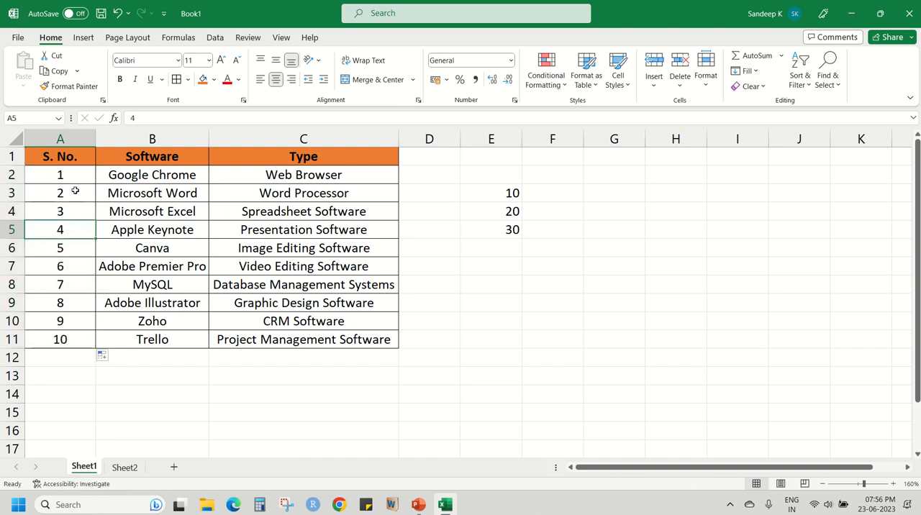
{"action": "left_click_drag", "start_coordinate": [75, 190], "coordinate": [75, 320]}
{"action": "left_click", "coordinate": [74, 321]}
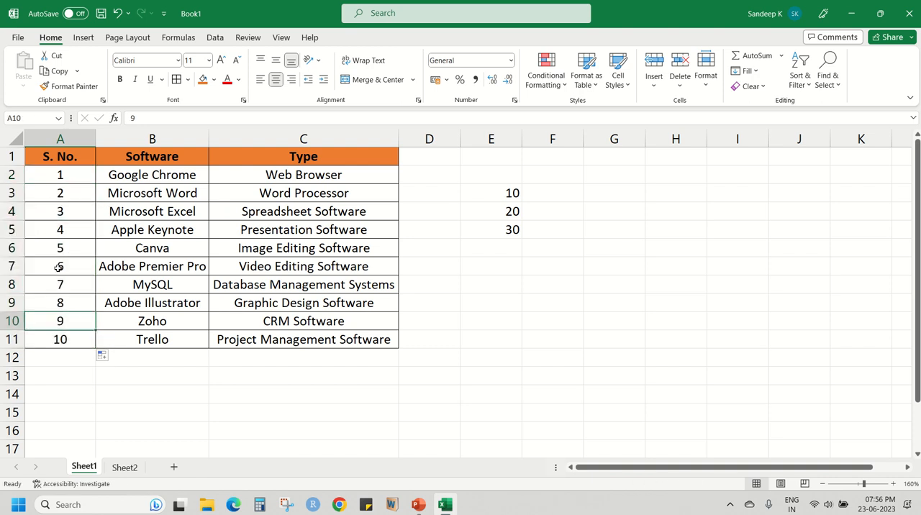
Check the serial numbers in column A cell by cell from A3 down to A11.
{"action": "left_click", "coordinate": [61, 248]}
{"action": "left_click", "coordinate": [62, 195]}
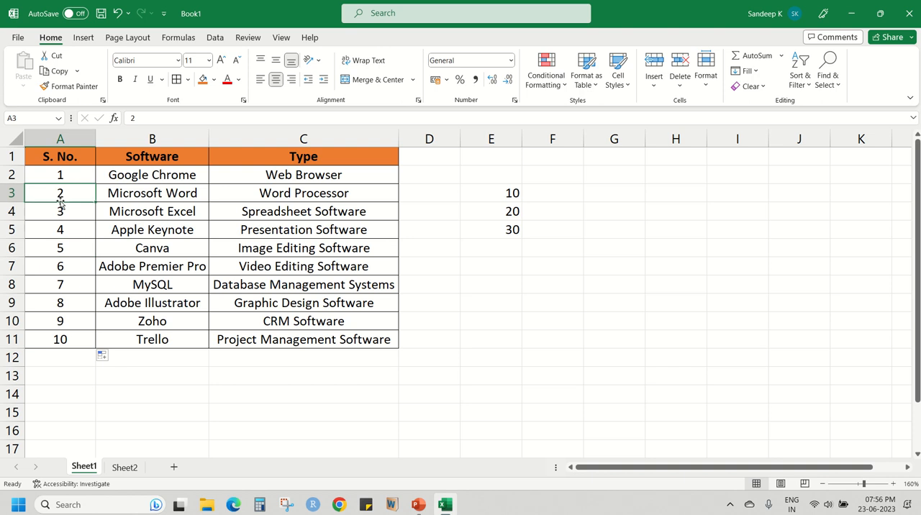
{"action": "left_click", "coordinate": [63, 212]}
{"action": "left_click", "coordinate": [62, 231]}
{"action": "left_click", "coordinate": [64, 264]}
{"action": "left_click", "coordinate": [62, 283]}
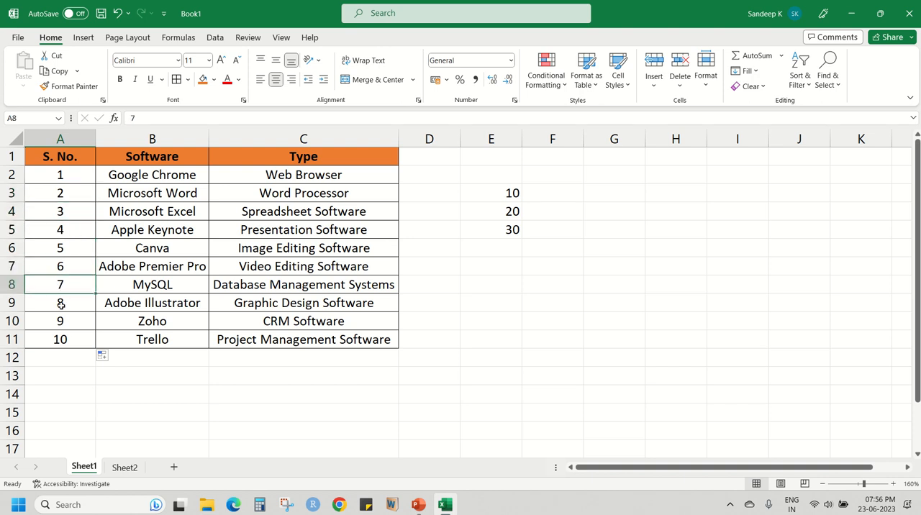
{"action": "left_click", "coordinate": [60, 304]}
{"action": "left_click", "coordinate": [63, 322]}
{"action": "left_click", "coordinate": [65, 337]}
{"action": "left_click", "coordinate": [62, 195]}
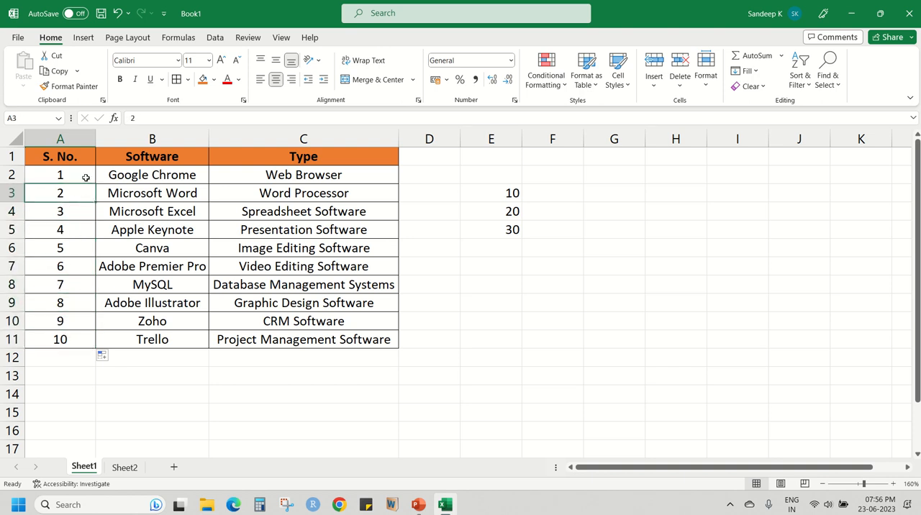
Delete the serial numbers in A4:A11 and refill them from the A2:A3 pattern with the fill handle.
{"action": "left_click_drag", "start_coordinate": [83, 217], "coordinate": [75, 341]}
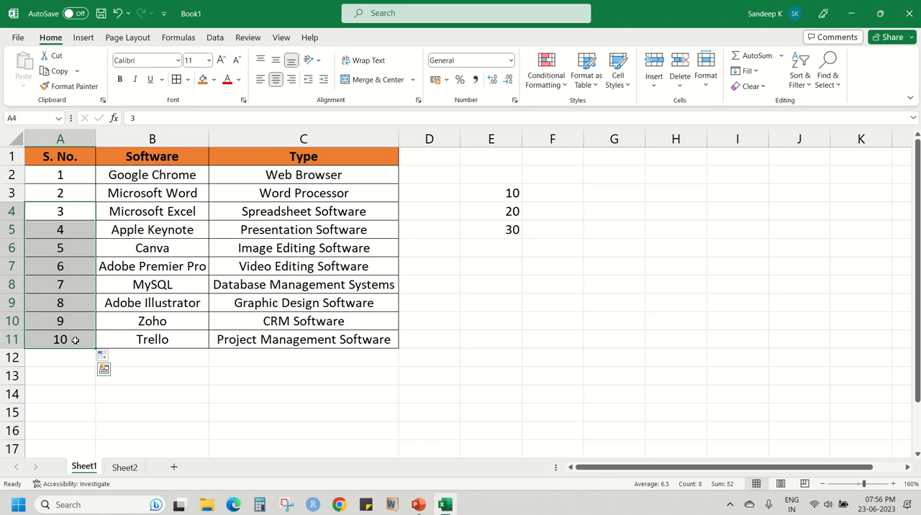
{"action": "key", "text": "Delete"}
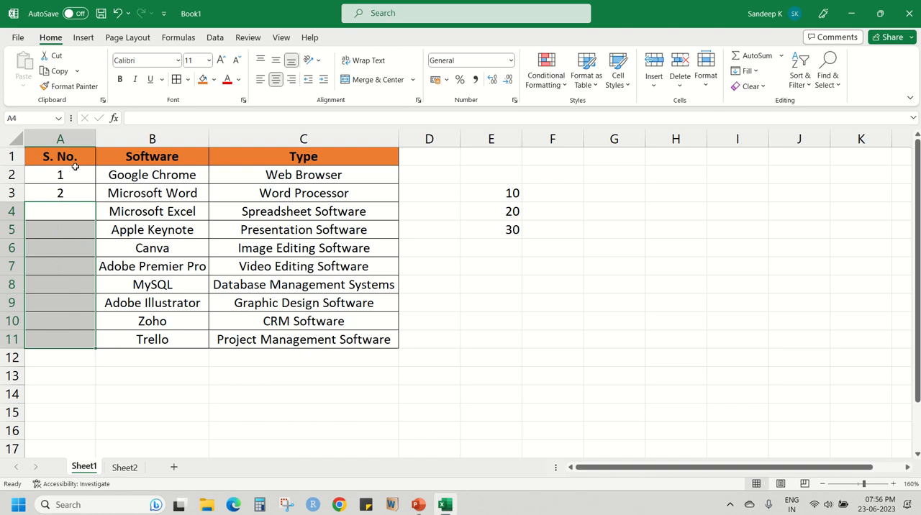
{"action": "left_click_drag", "start_coordinate": [76, 167], "coordinate": [74, 341]}
{"action": "left_click", "coordinate": [75, 339]}
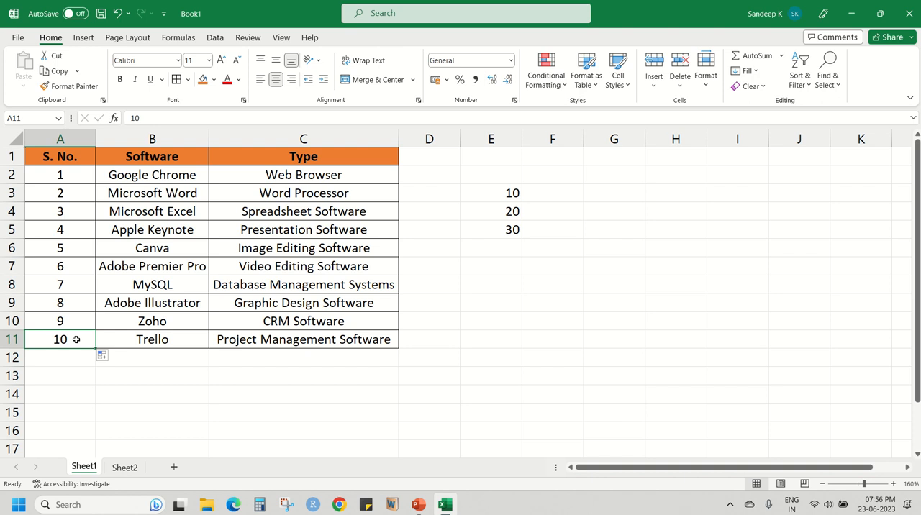
Clear only the contents of the Type cell for Microsoft Word (C3).
{"action": "left_click", "coordinate": [764, 87]}
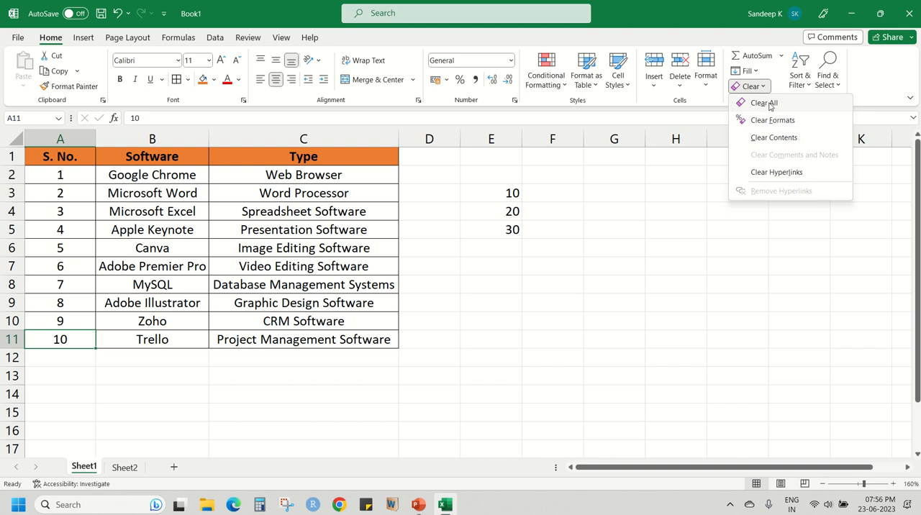
{"action": "left_click", "coordinate": [248, 211]}
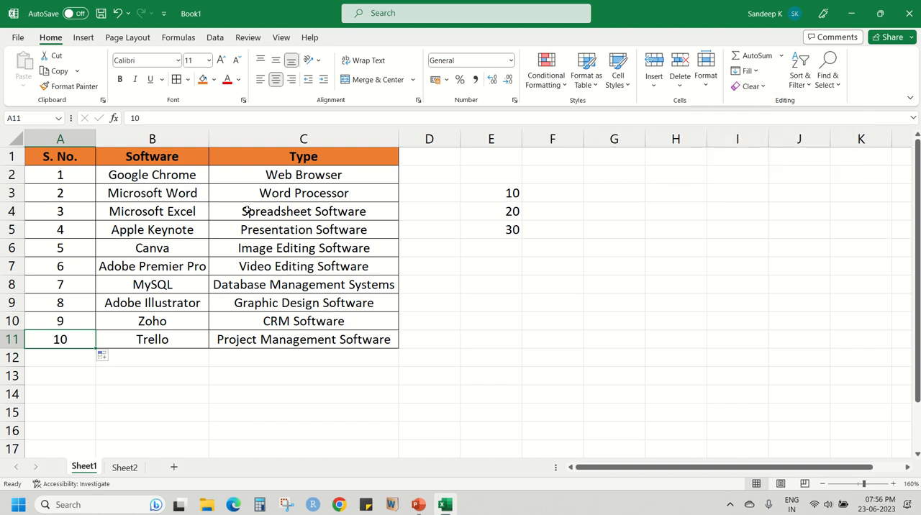
{"action": "left_click", "coordinate": [271, 194]}
{"action": "left_click", "coordinate": [765, 87]}
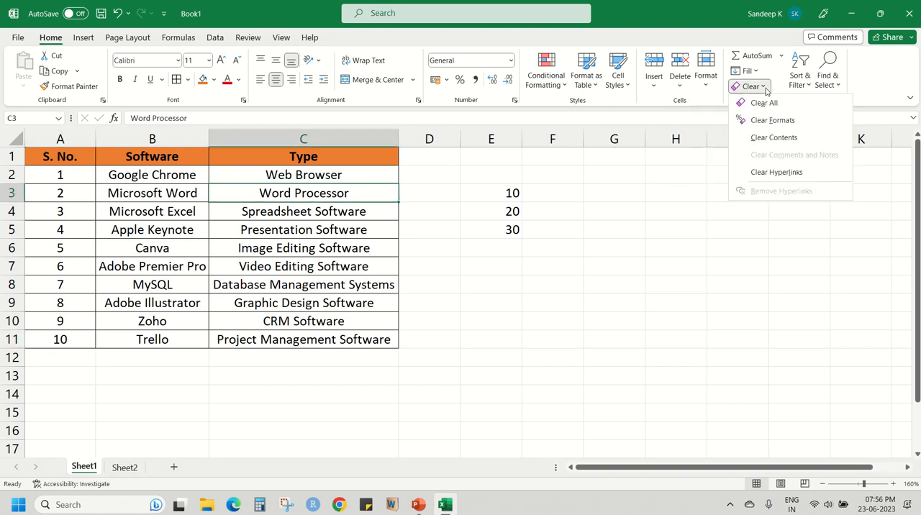
{"action": "left_click", "coordinate": [768, 139]}
Clear only the contents of the Type cell for Canva (C6) and check both emptied cells.
{"action": "left_click", "coordinate": [353, 245]}
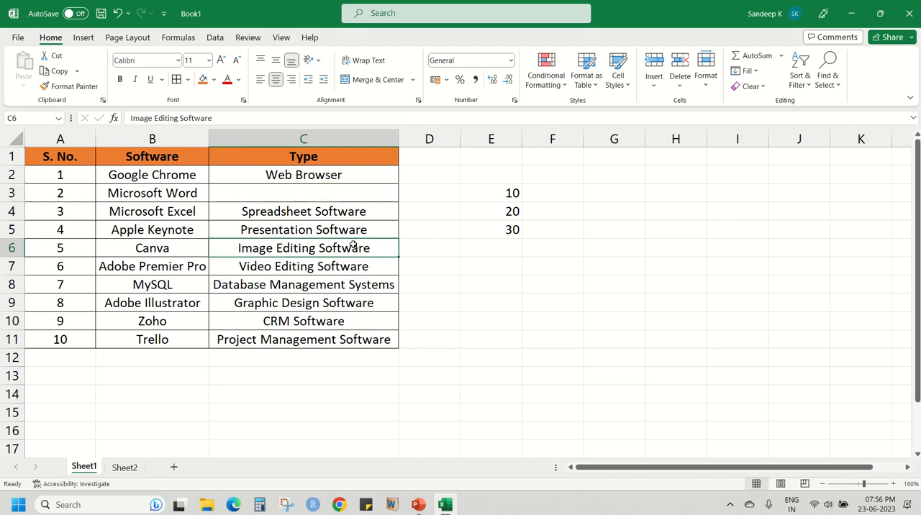
{"action": "left_click", "coordinate": [751, 87]}
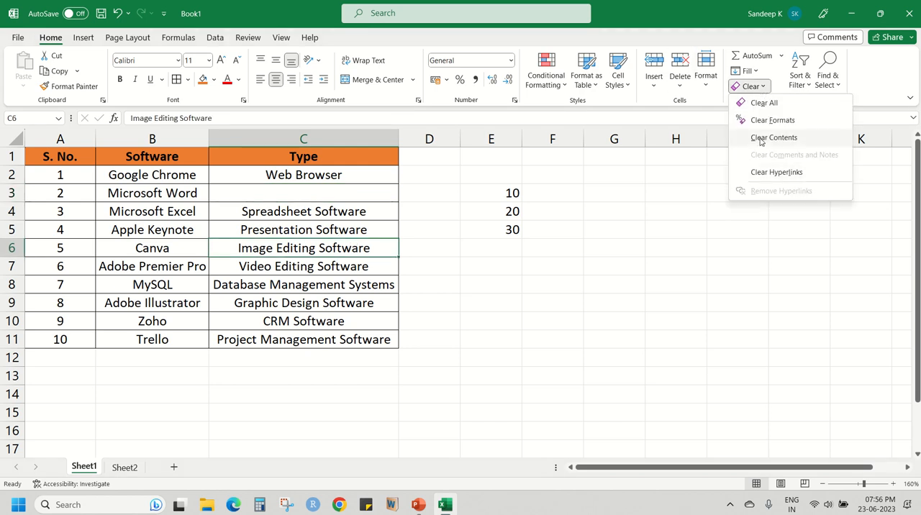
{"action": "left_click", "coordinate": [761, 139]}
{"action": "left_click", "coordinate": [318, 284]}
{"action": "left_click", "coordinate": [340, 191]}
{"action": "left_click", "coordinate": [309, 265]}
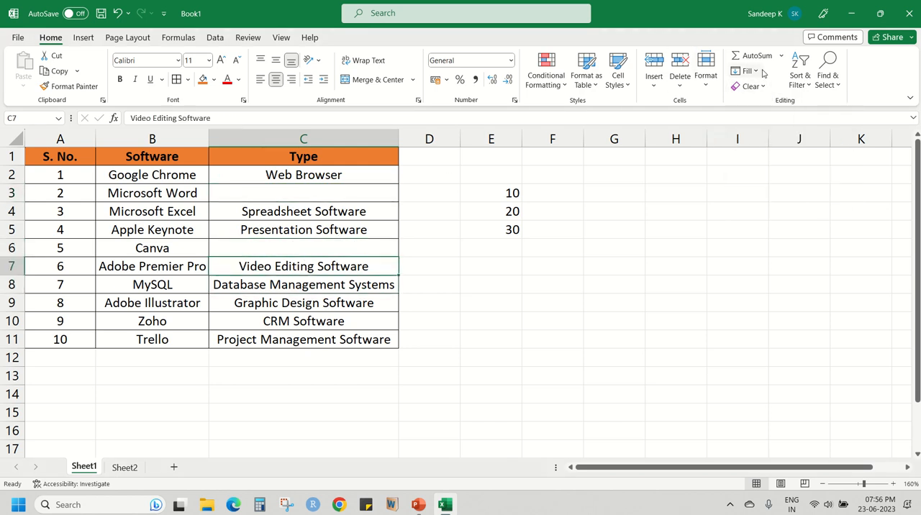
Turn on filtering for the table's header row A1:C1.
{"action": "left_click", "coordinate": [807, 84]}
{"action": "left_click", "coordinate": [809, 86]}
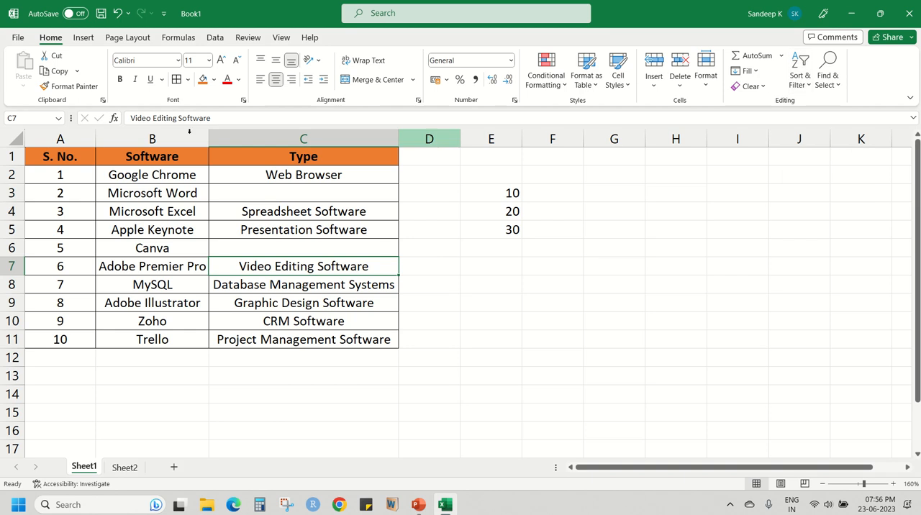
{"action": "left_click_drag", "start_coordinate": [55, 159], "coordinate": [254, 160]}
{"action": "left_click", "coordinate": [242, 226]}
{"action": "left_click_drag", "start_coordinate": [82, 156], "coordinate": [267, 152]}
{"action": "left_click", "coordinate": [798, 77]}
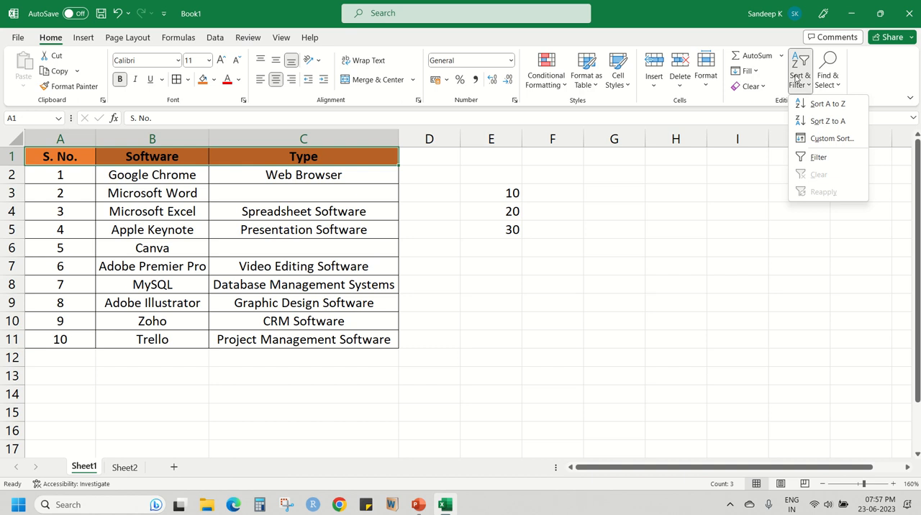
{"action": "left_click", "coordinate": [818, 157]}
{"action": "left_click", "coordinate": [171, 177]}
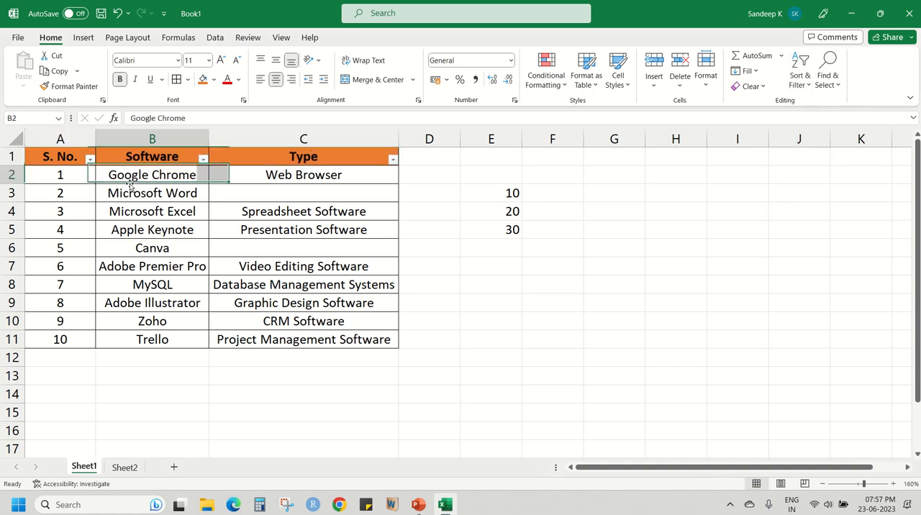
Examine the filter controls on the S. No., Software and Type headers.
{"action": "left_click", "coordinate": [91, 159]}
{"action": "left_click", "coordinate": [91, 159]}
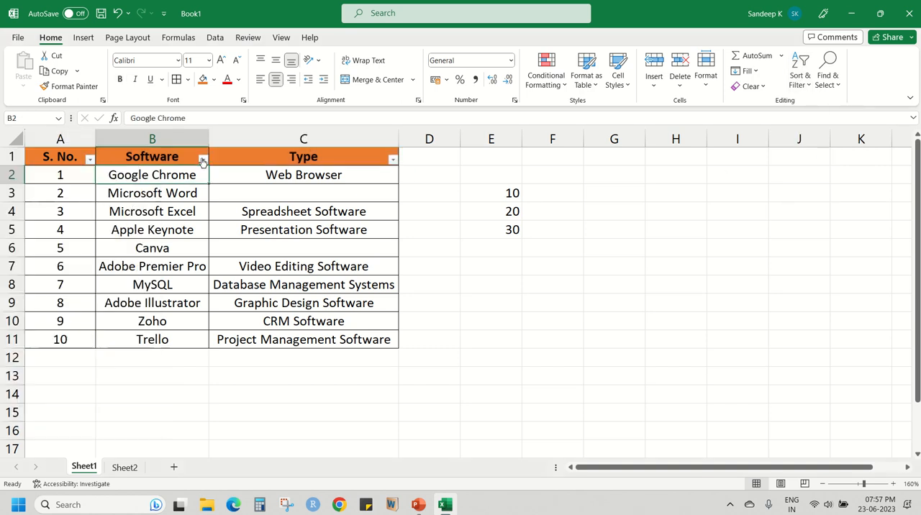
{"action": "left_click", "coordinate": [203, 159]}
{"action": "left_click", "coordinate": [203, 159]}
{"action": "left_click", "coordinate": [392, 159]}
{"action": "left_click", "coordinate": [393, 160]}
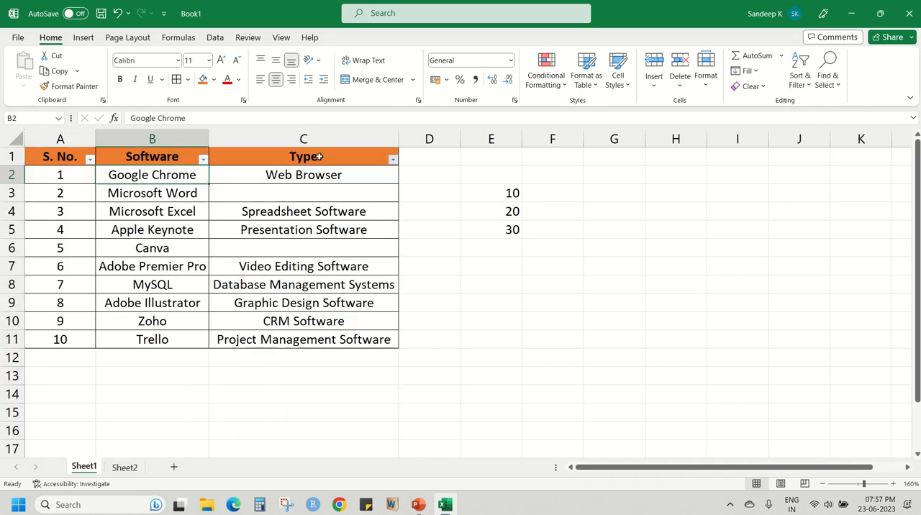
{"action": "left_click", "coordinate": [64, 153]}
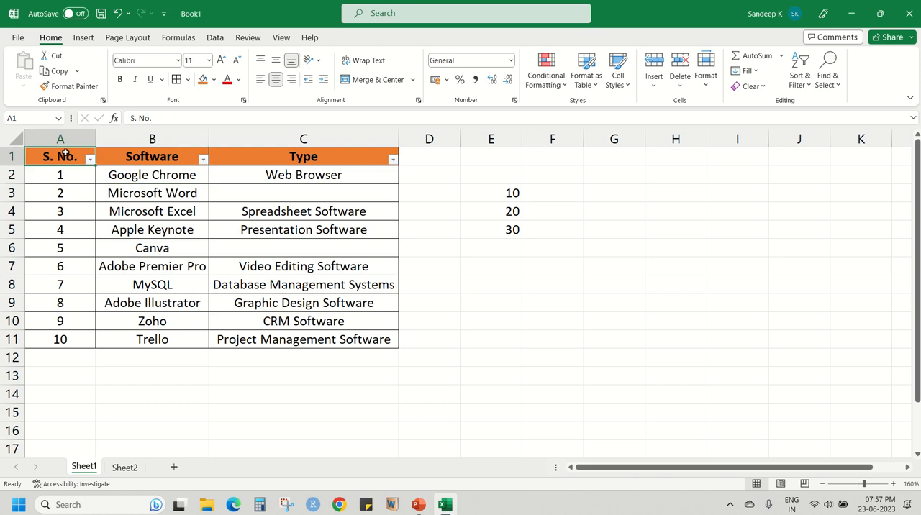
{"action": "left_click", "coordinate": [271, 154]}
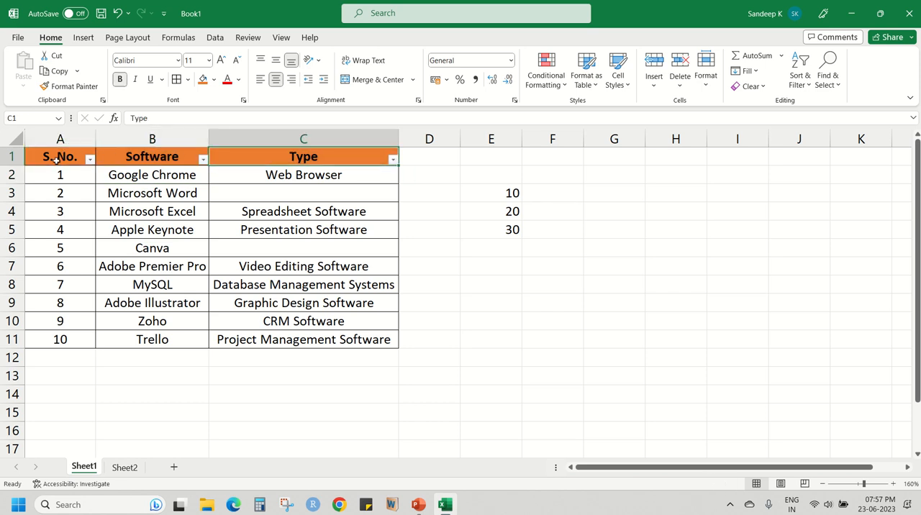
{"action": "left_click_drag", "start_coordinate": [57, 154], "coordinate": [290, 165]}
{"action": "left_click", "coordinate": [286, 188]}
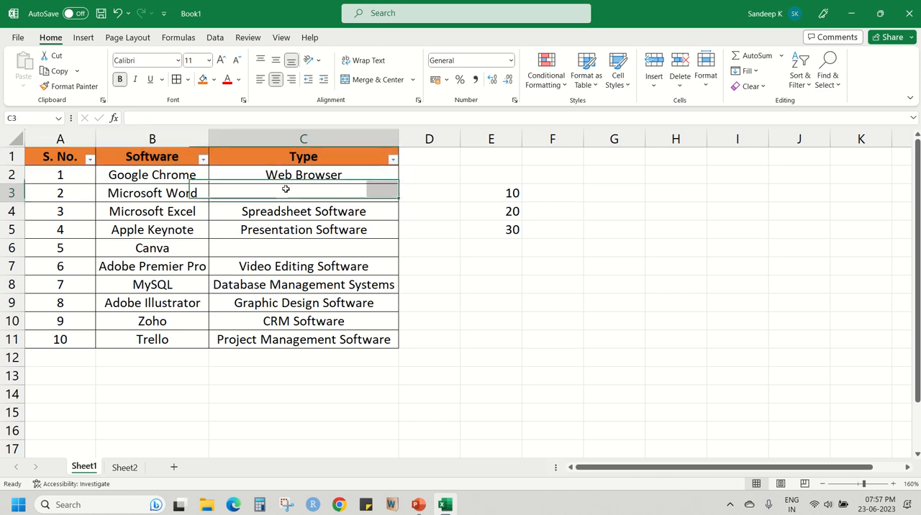
{"action": "left_click", "coordinate": [334, 152]}
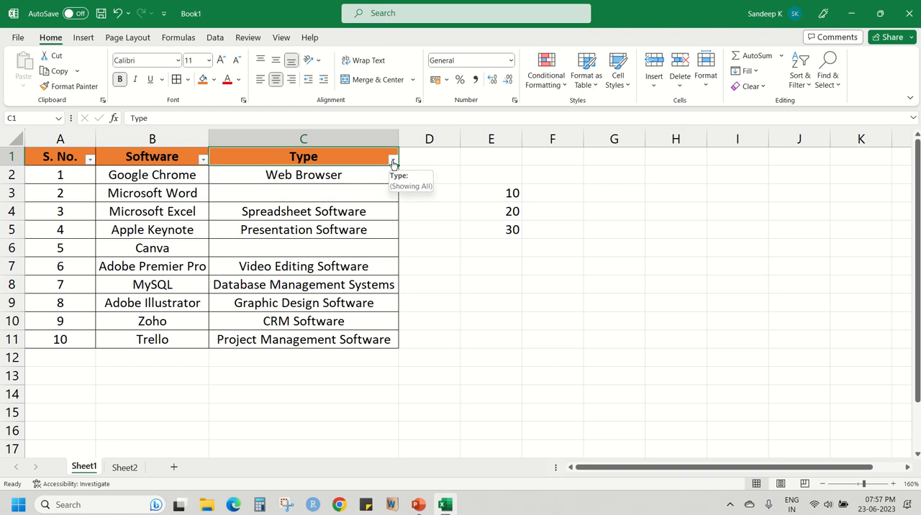
Filter the Software column to only Google Chrome and Canva, and review the filtered rows.
{"action": "left_click", "coordinate": [203, 159]}
{"action": "left_click", "coordinate": [115, 303]}
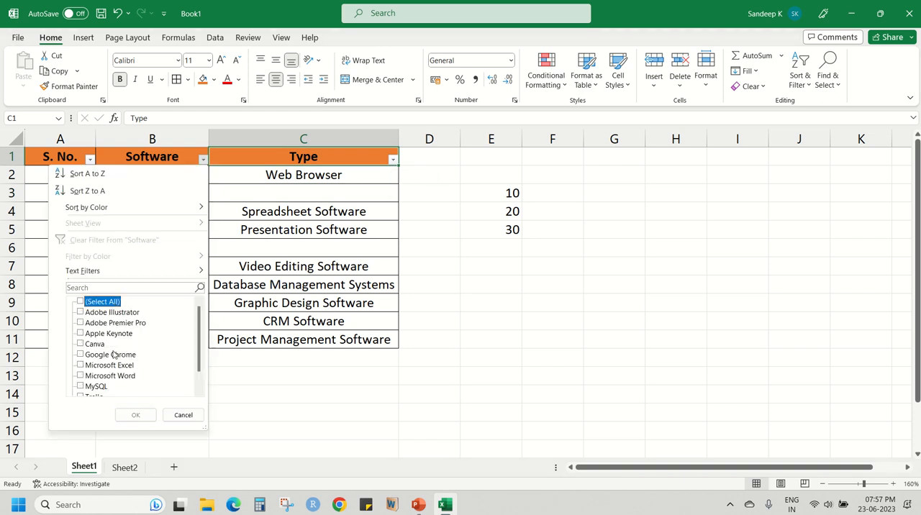
{"action": "left_click", "coordinate": [104, 356]}
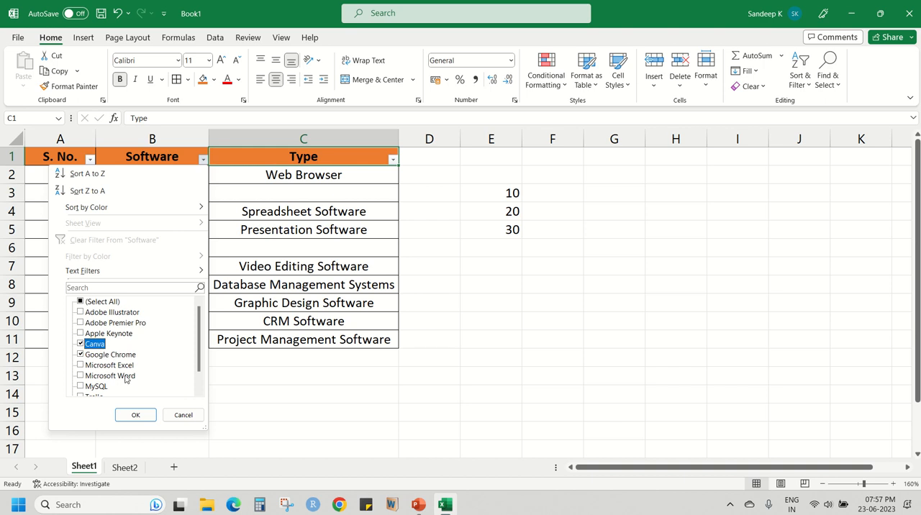
{"action": "left_click", "coordinate": [134, 415]}
{"action": "left_click", "coordinate": [170, 192]}
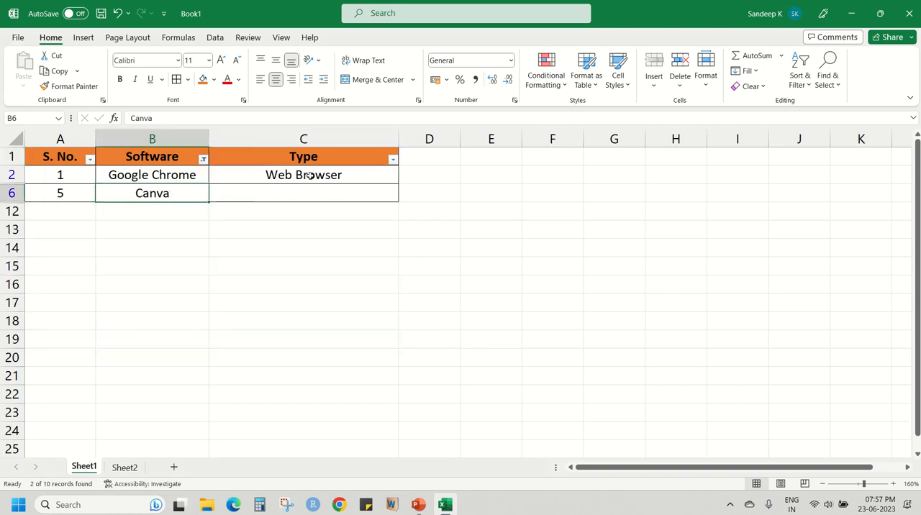
{"action": "left_click_drag", "start_coordinate": [308, 175], "coordinate": [280, 194]}
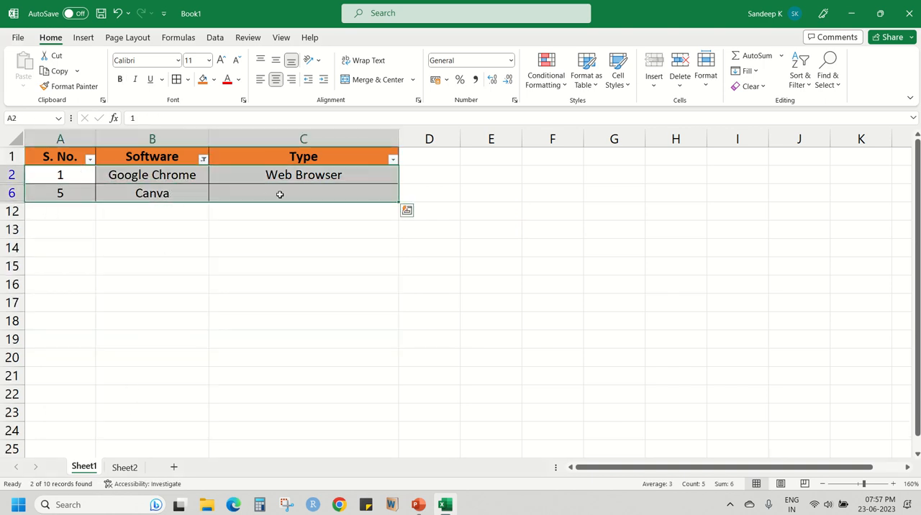
{"action": "left_click", "coordinate": [280, 194]}
{"action": "left_click", "coordinate": [172, 175]}
{"action": "left_click", "coordinate": [262, 173]}
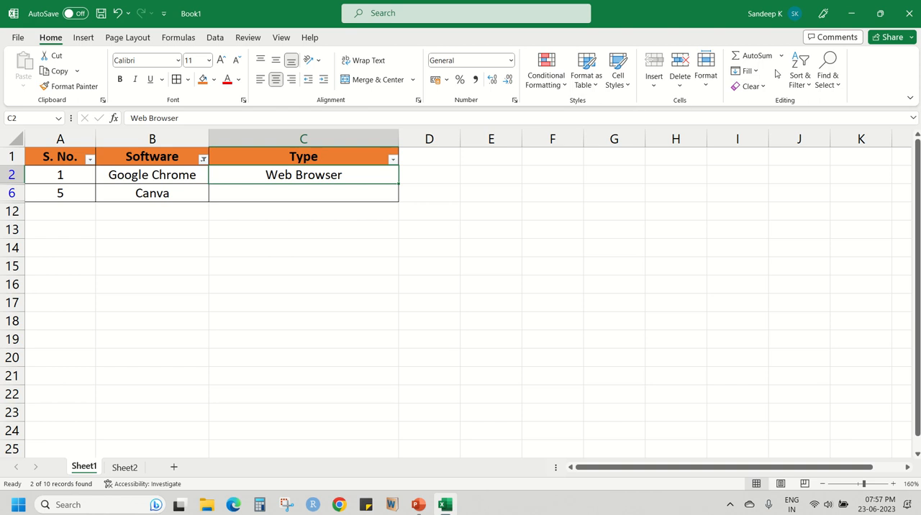
Clear the filter on the Software column and check the full table.
{"action": "left_click", "coordinate": [794, 70]}
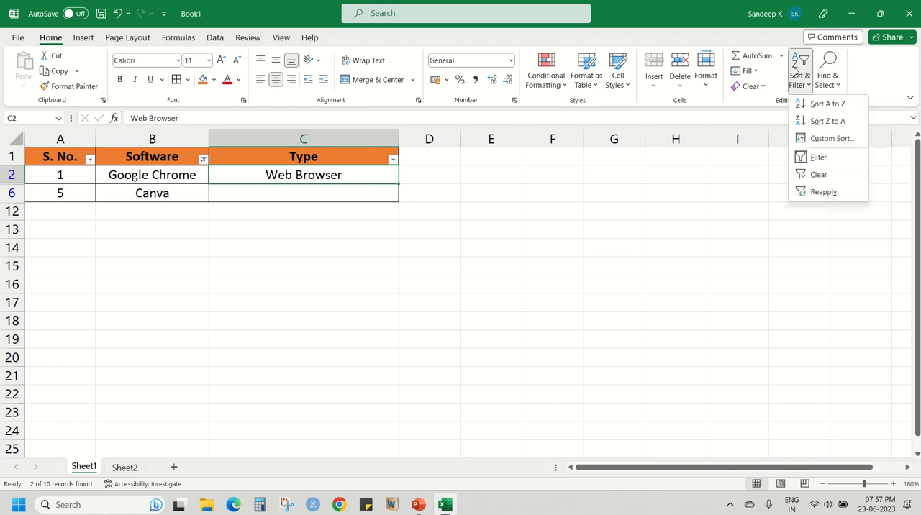
{"action": "left_click", "coordinate": [819, 180]}
{"action": "left_click", "coordinate": [229, 233]}
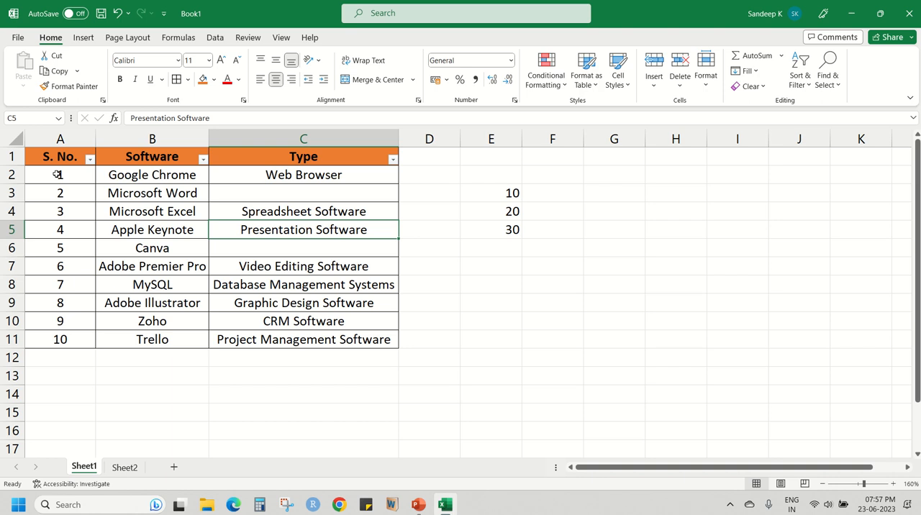
{"action": "left_click_drag", "start_coordinate": [58, 174], "coordinate": [298, 339]}
{"action": "left_click", "coordinate": [308, 298]}
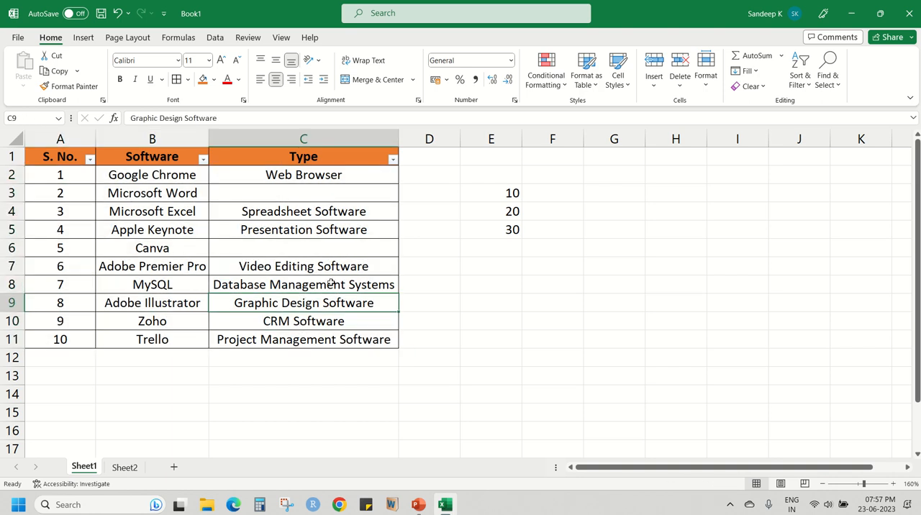
View the Replace options in the Find and Replace dialog and close it without replacing anything.
{"action": "left_click", "coordinate": [828, 82]}
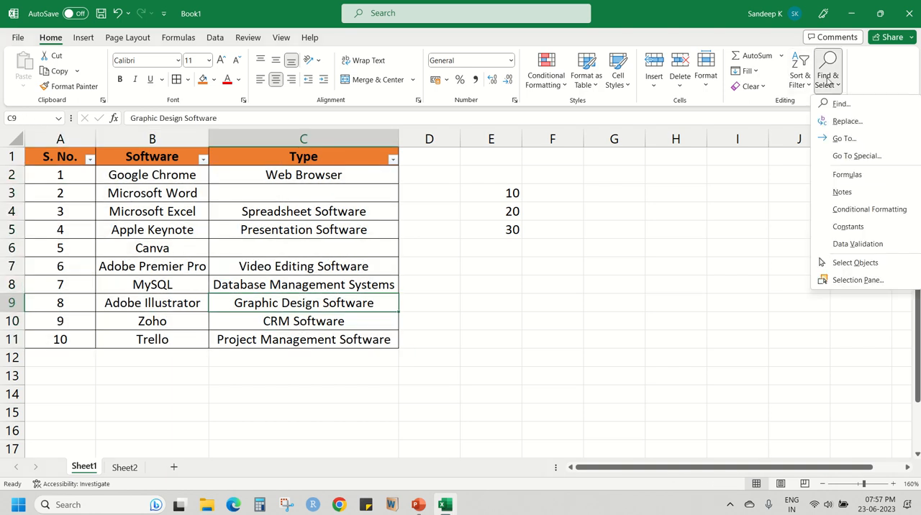
{"action": "left_click", "coordinate": [845, 122]}
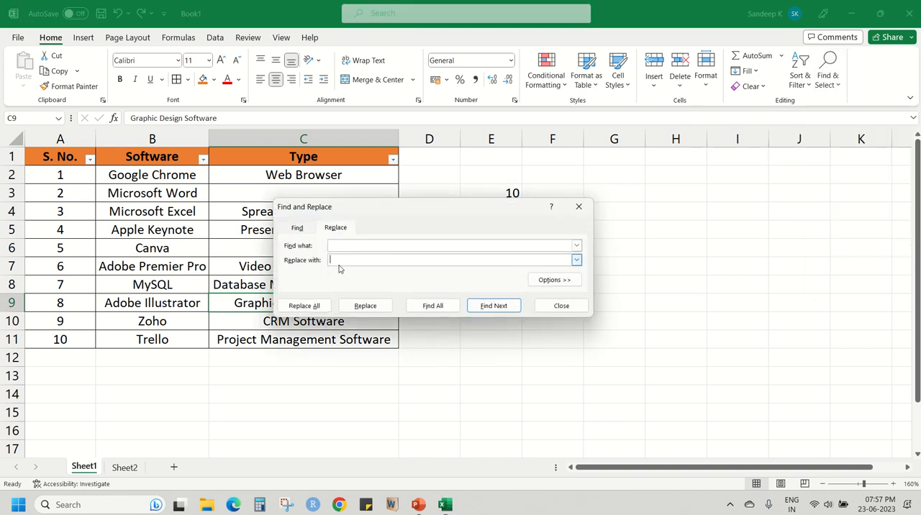
{"action": "left_click", "coordinate": [548, 308]}
Find all blank cells on the sheet using Go To Special with Blanks, and release the selection.
{"action": "left_click", "coordinate": [828, 67]}
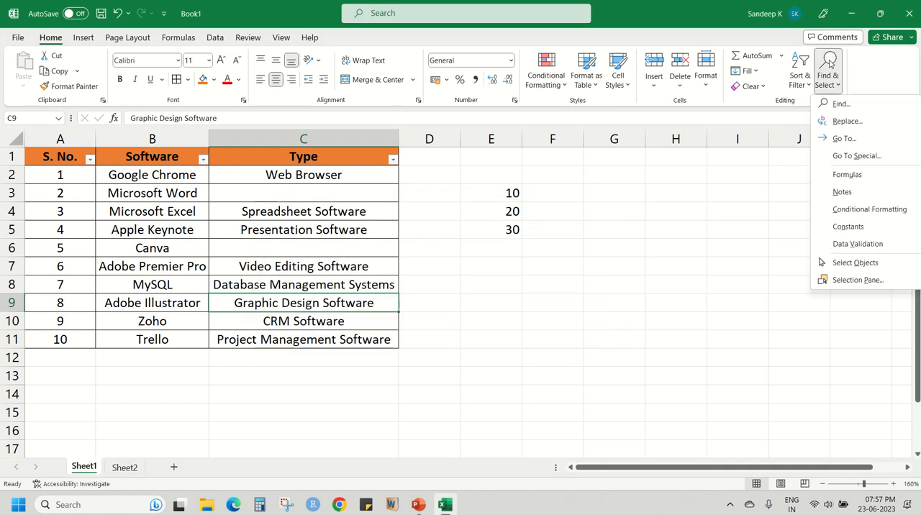
{"action": "left_click", "coordinate": [852, 156]}
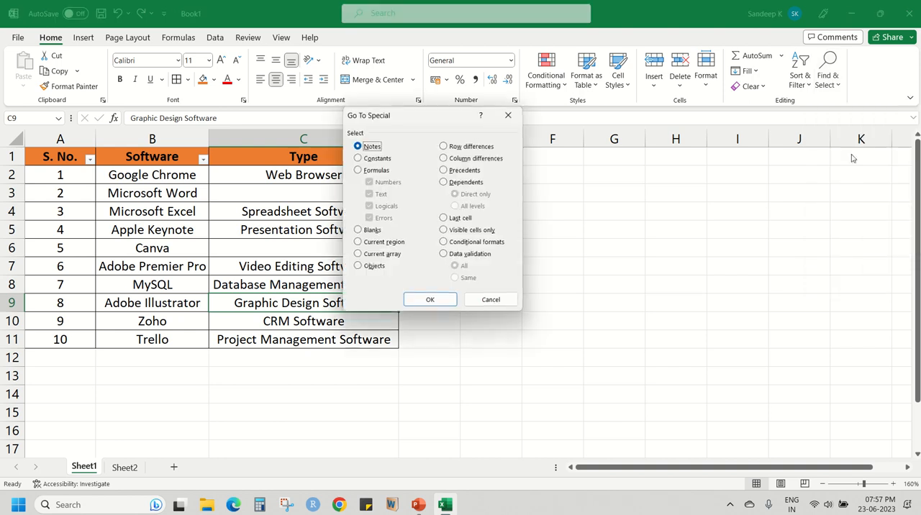
{"action": "left_click", "coordinate": [358, 230]}
{"action": "left_click", "coordinate": [425, 300]}
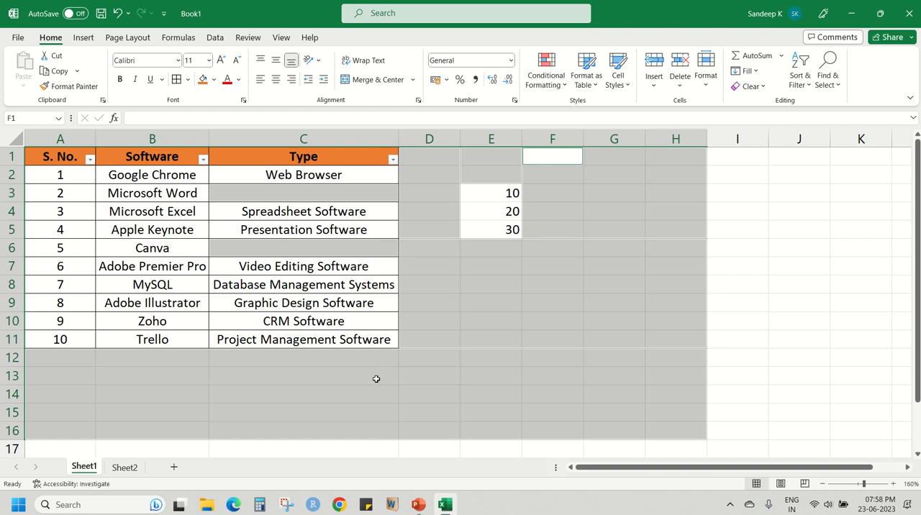
{"action": "left_click", "coordinate": [640, 286]}
{"action": "left_click", "coordinate": [802, 74]}
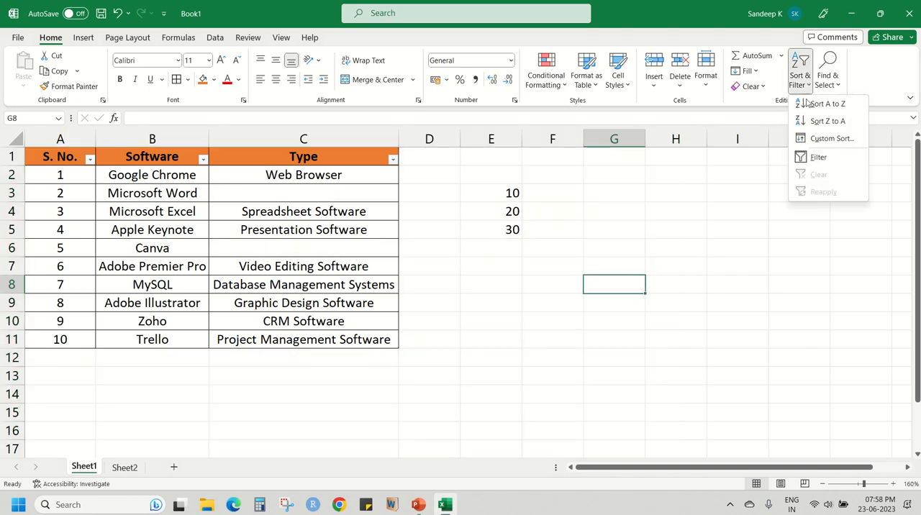
{"action": "left_click", "coordinate": [829, 78]}
{"action": "left_click", "coordinate": [830, 77]}
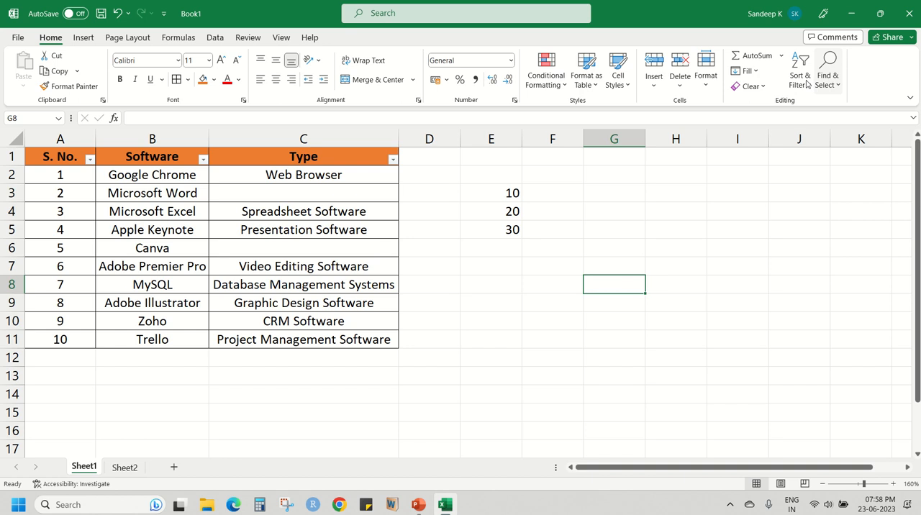
{"action": "left_click", "coordinate": [393, 229]}
{"action": "left_click", "coordinate": [408, 228]}
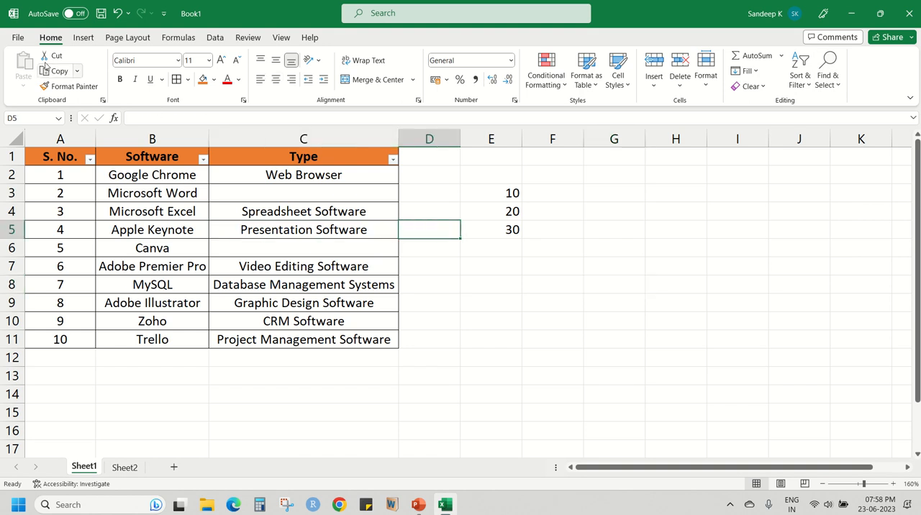
{"action": "left_click", "coordinate": [323, 232]}
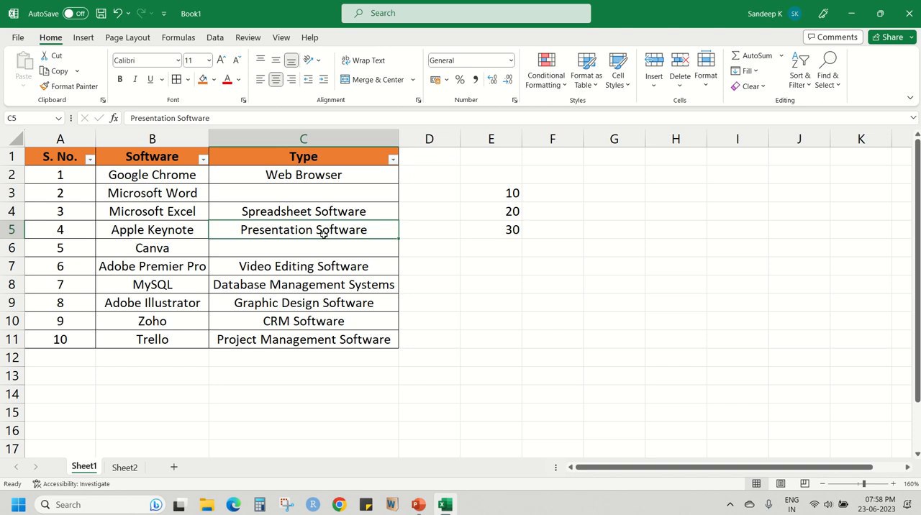
{"action": "left_click", "coordinate": [347, 211]}
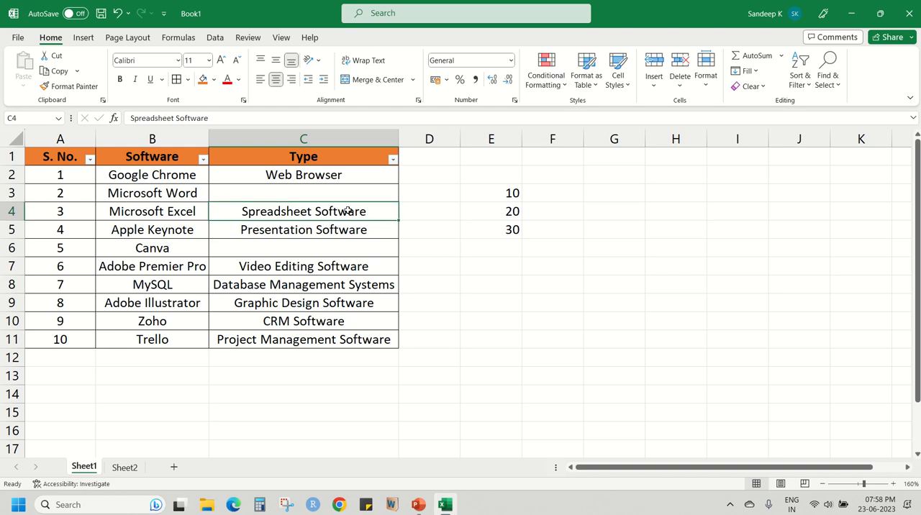
{"action": "mouse_move", "coordinate": [412, 4]}
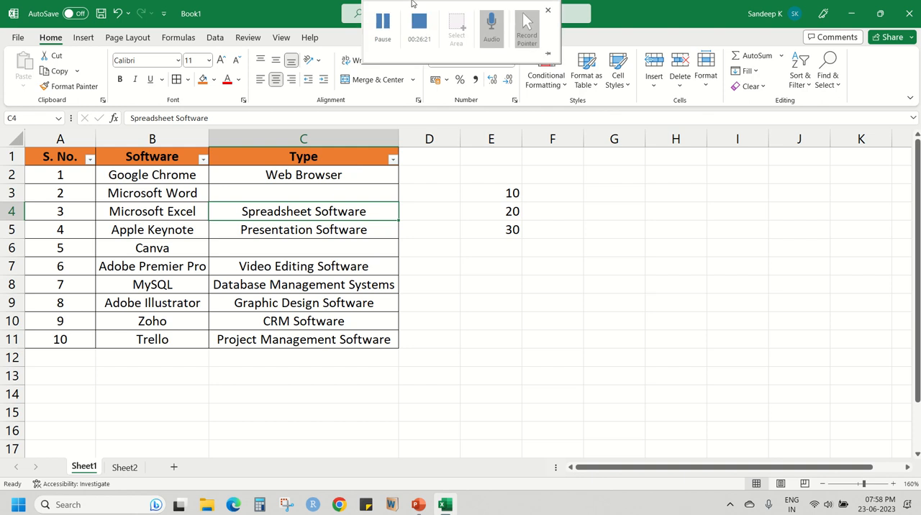